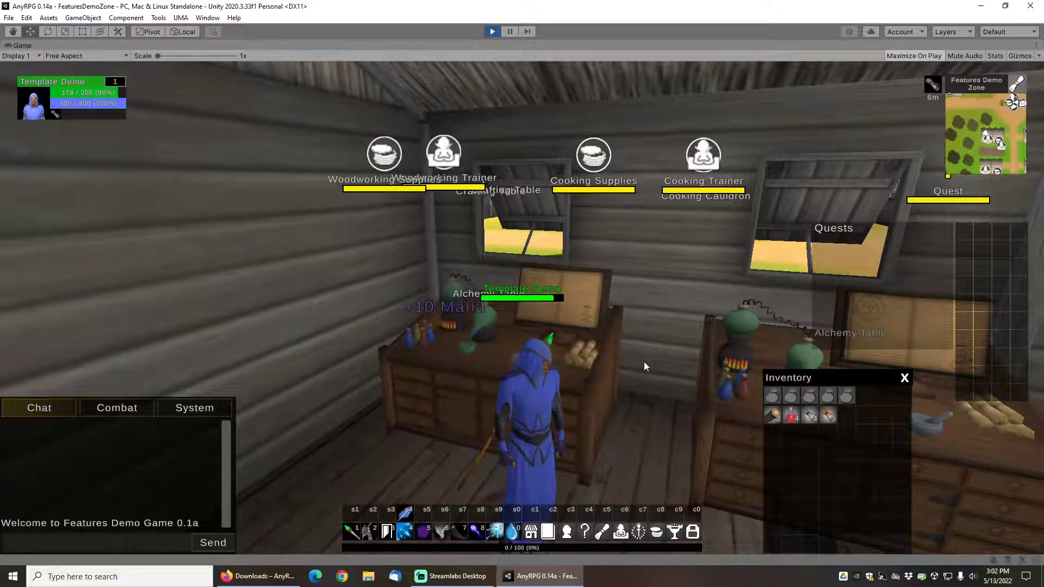
Use the red potion and the consumable beside it from the inventory in the running game, watching the character's animations
right_click(795, 417)
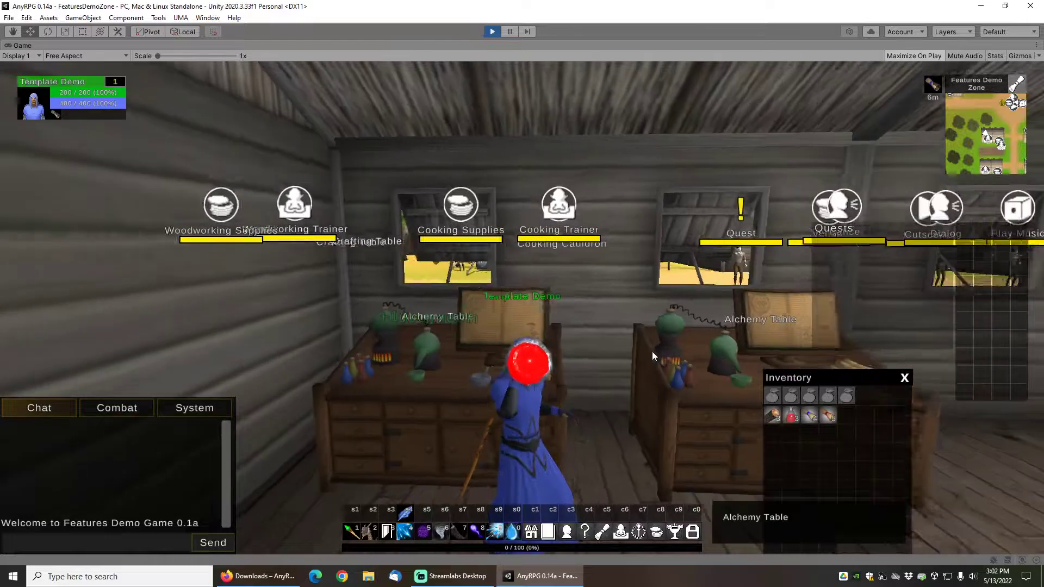
left_click_drag(651, 351, 581, 337)
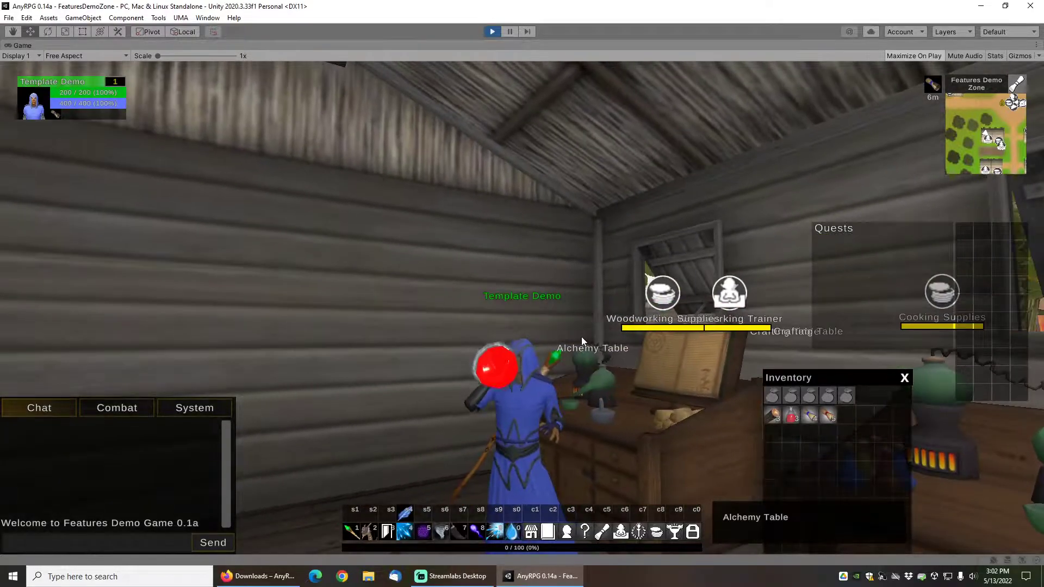
right_click(809, 416)
left_click_drag(605, 261, 646, 283)
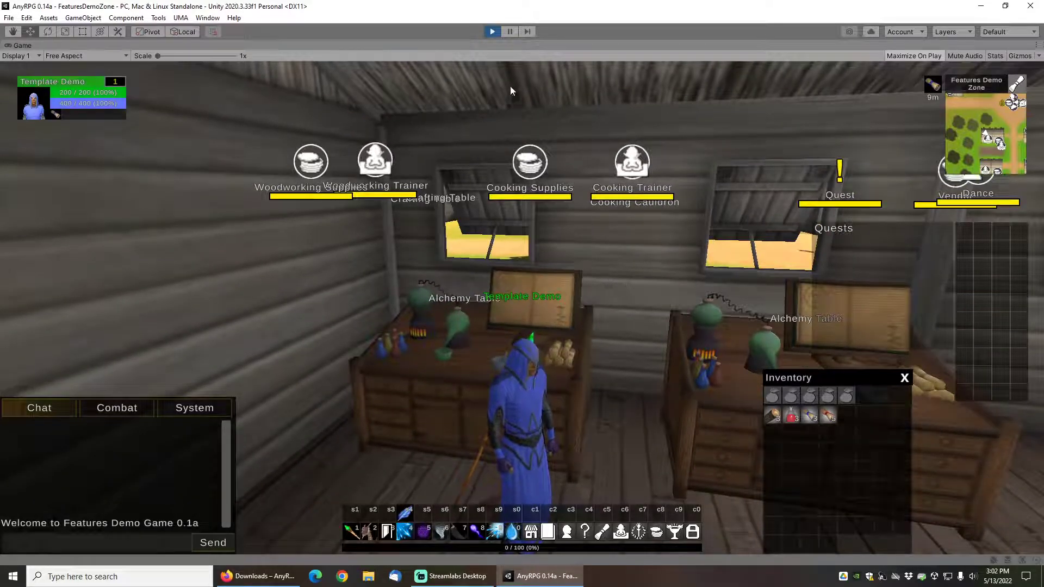
Switch to Firefox and review the AnyRPG downloads page, including its source code and Unity package sections
left_click(255, 576)
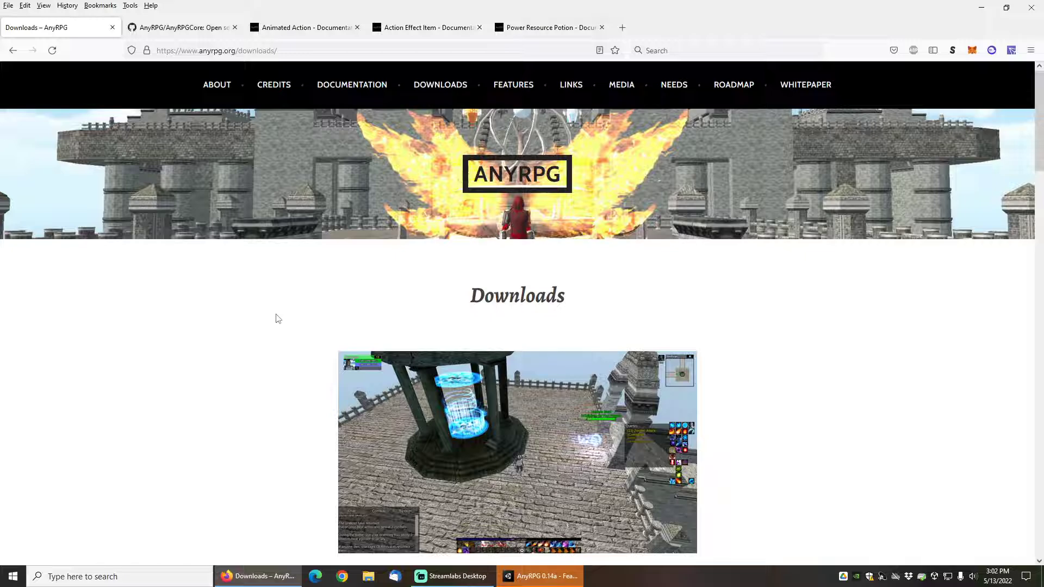
scroll(270, 326, "down", 4)
scroll(261, 321, "down", 6)
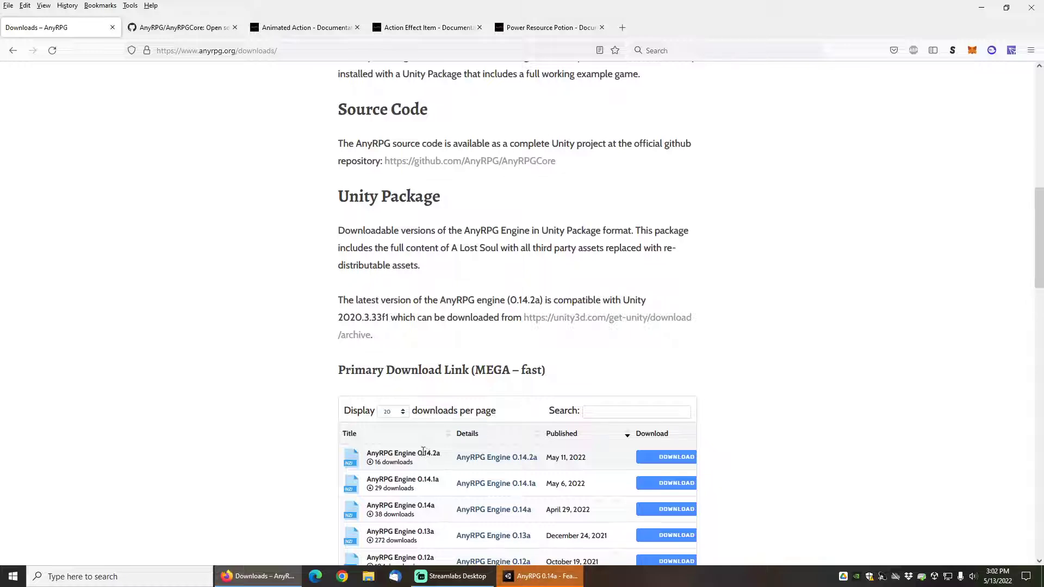
left_click(295, 51)
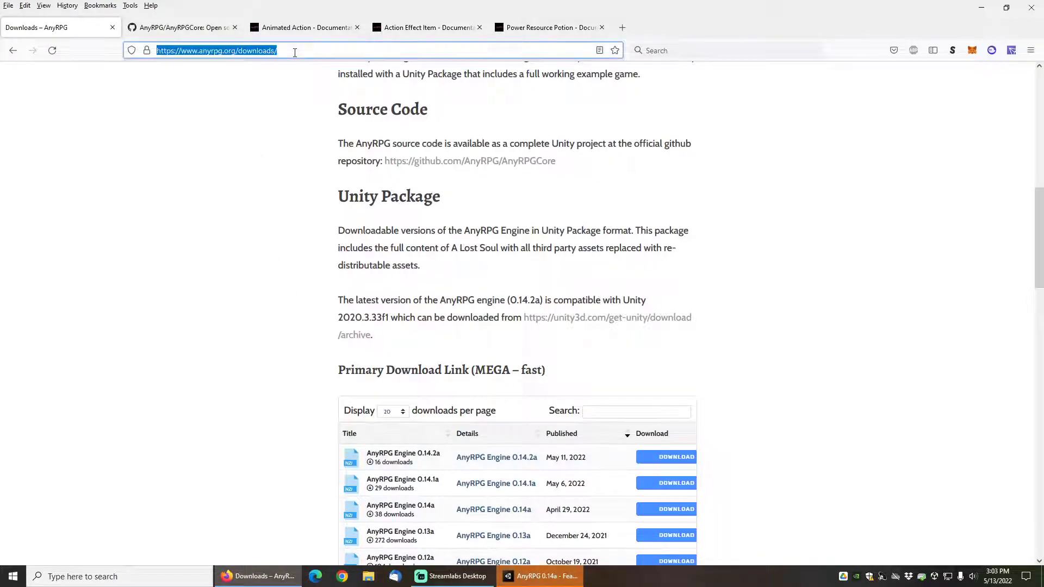
Look over the AnyRPGCore GitHub repository and the Animated Action, Action Effect Item and Power Resource Potion documentation pages
left_click(185, 30)
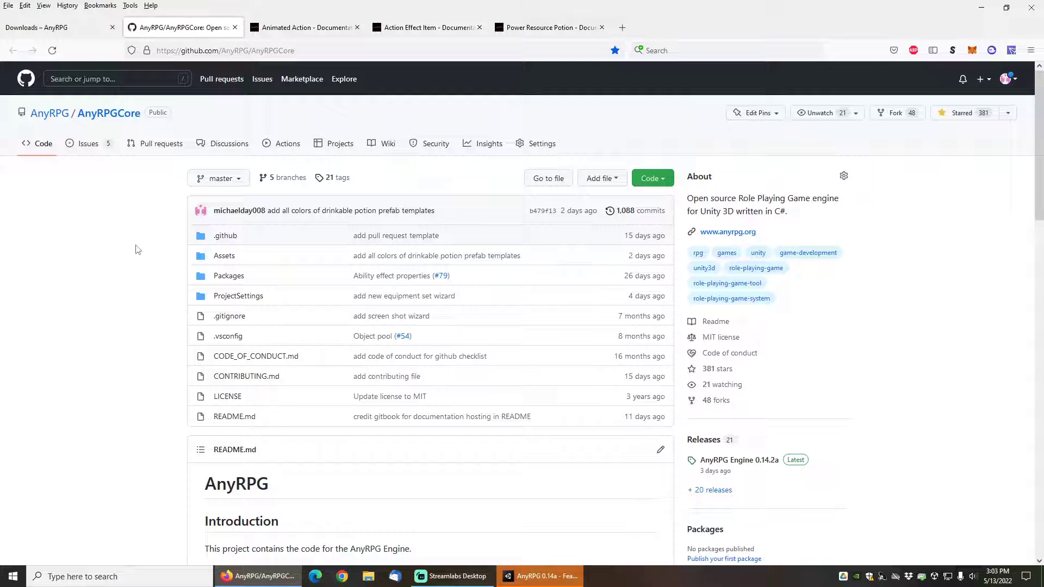
left_click(309, 27)
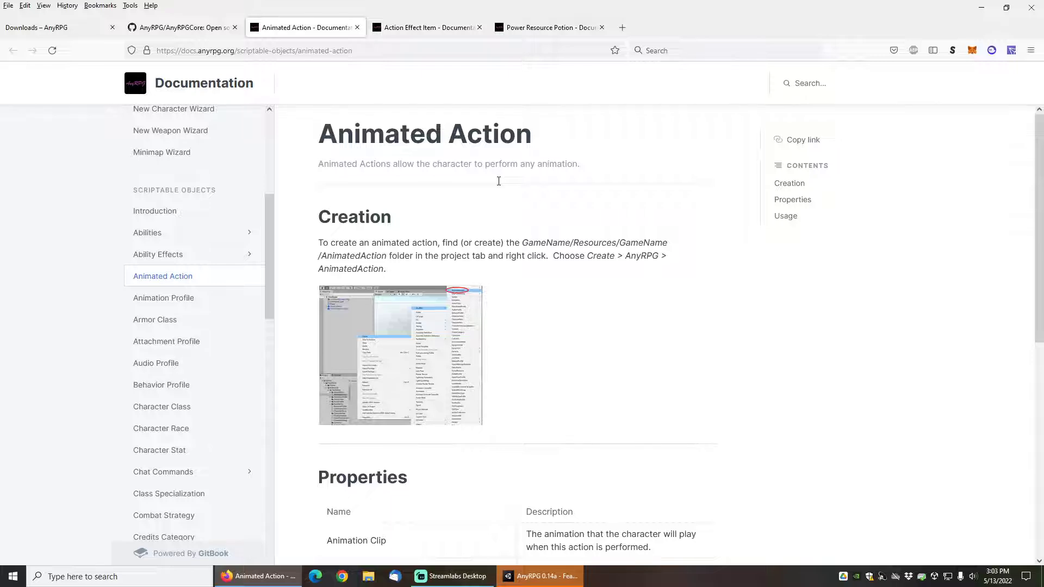
left_click(425, 27)
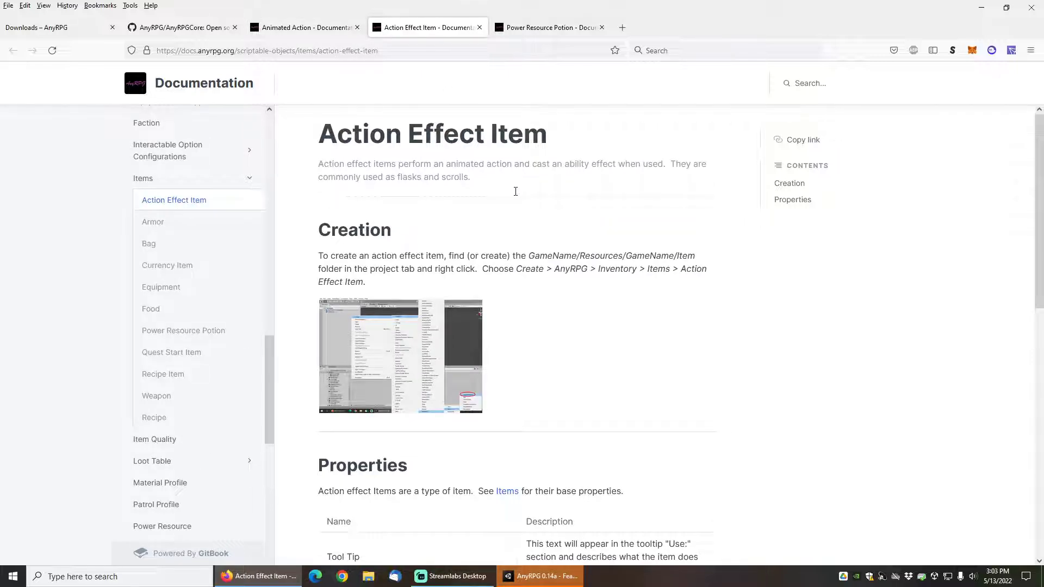
left_click(547, 27)
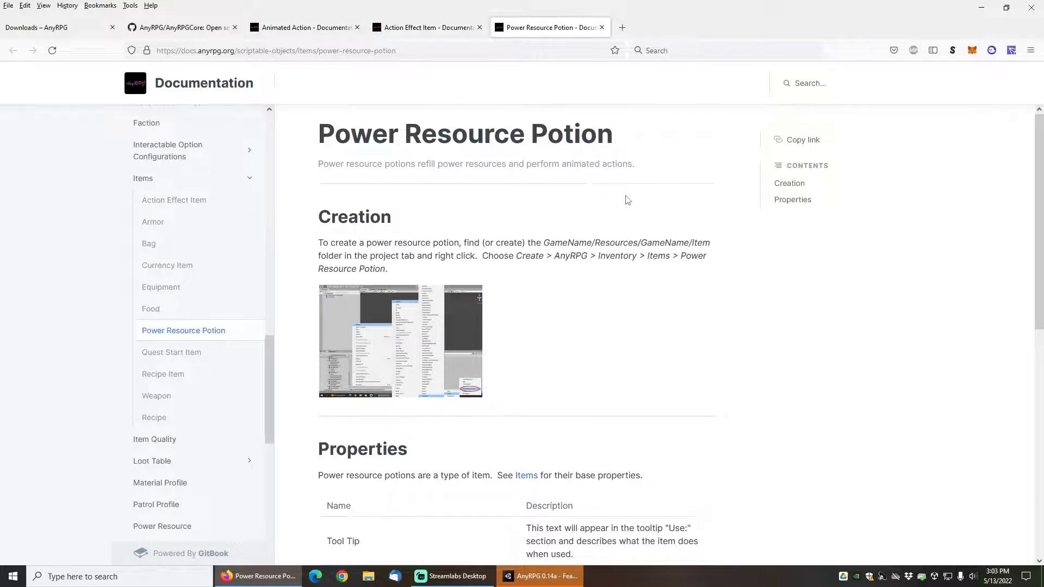
Switch to the Unity editor and open the FirstScene scene from the TestGame project's Scenes folder
left_click(538, 576)
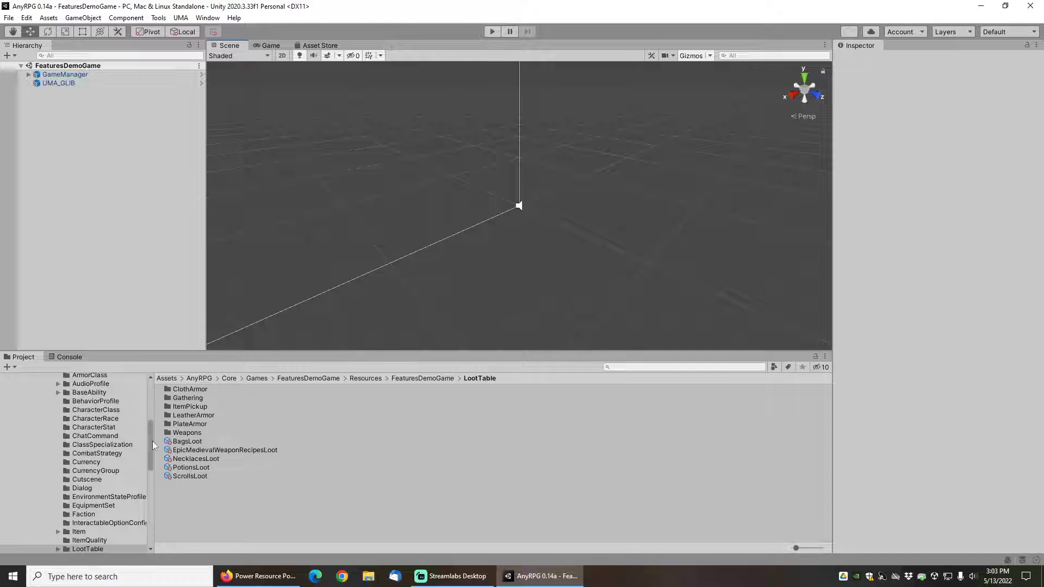
left_click_drag(152, 445, 156, 395)
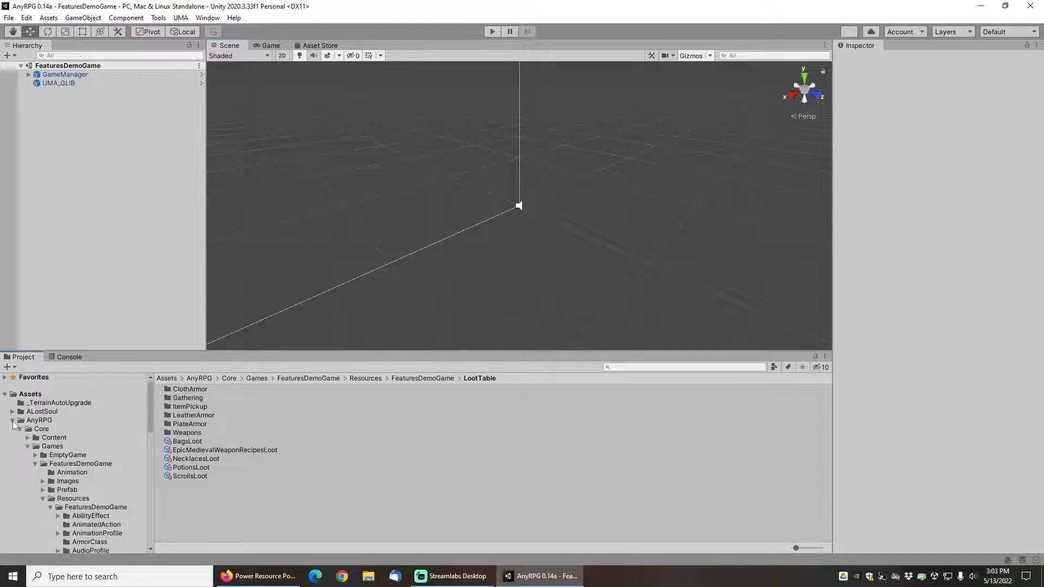
left_click(13, 422)
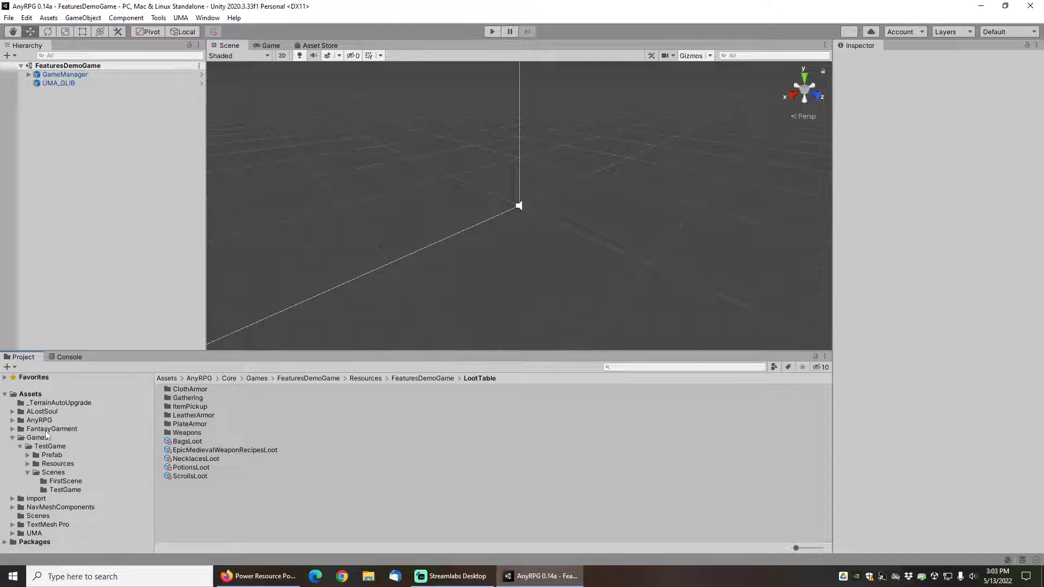
left_click(43, 440)
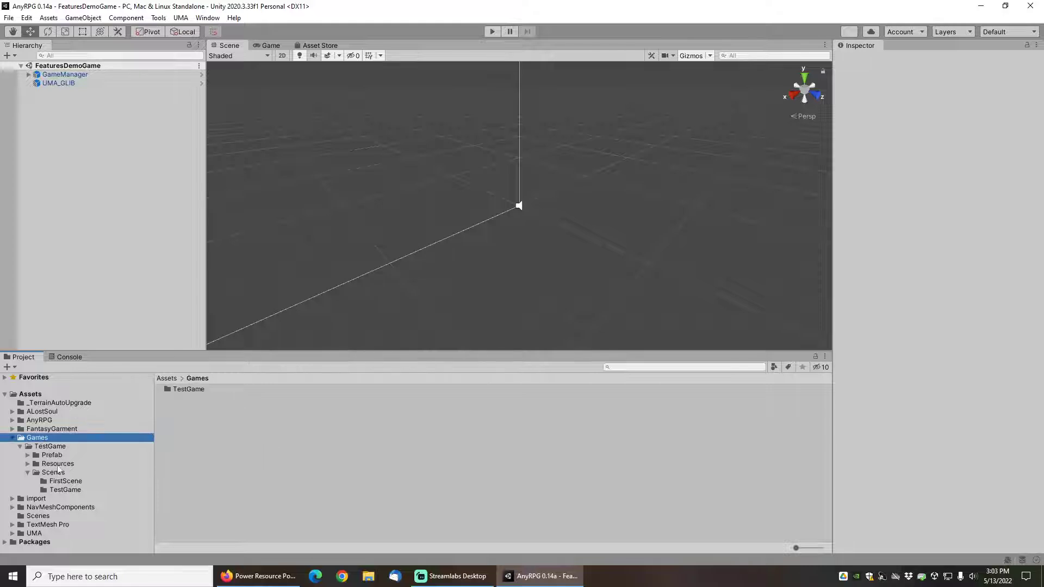
left_click(65, 481)
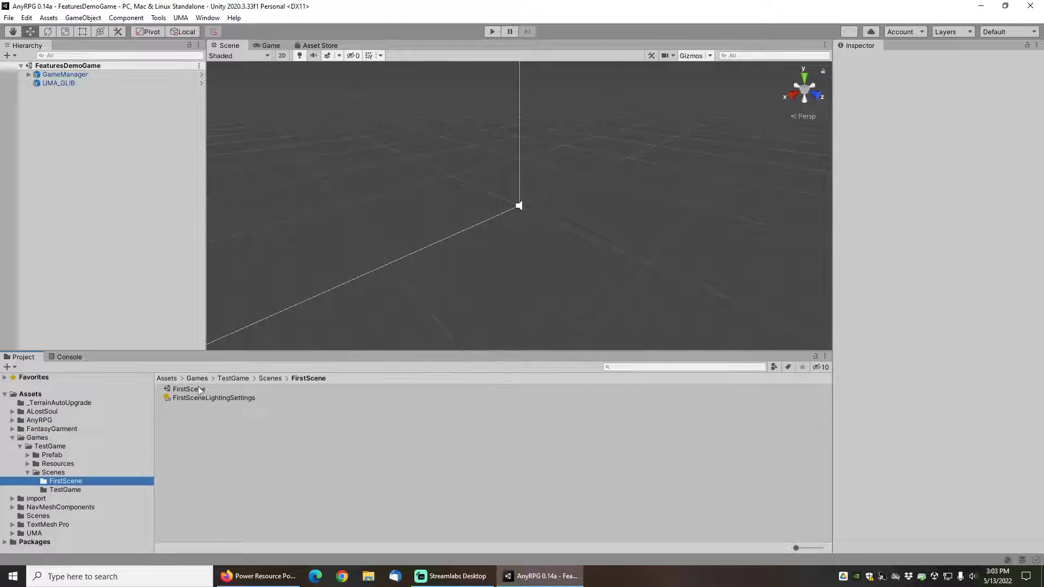
double_click(187, 389)
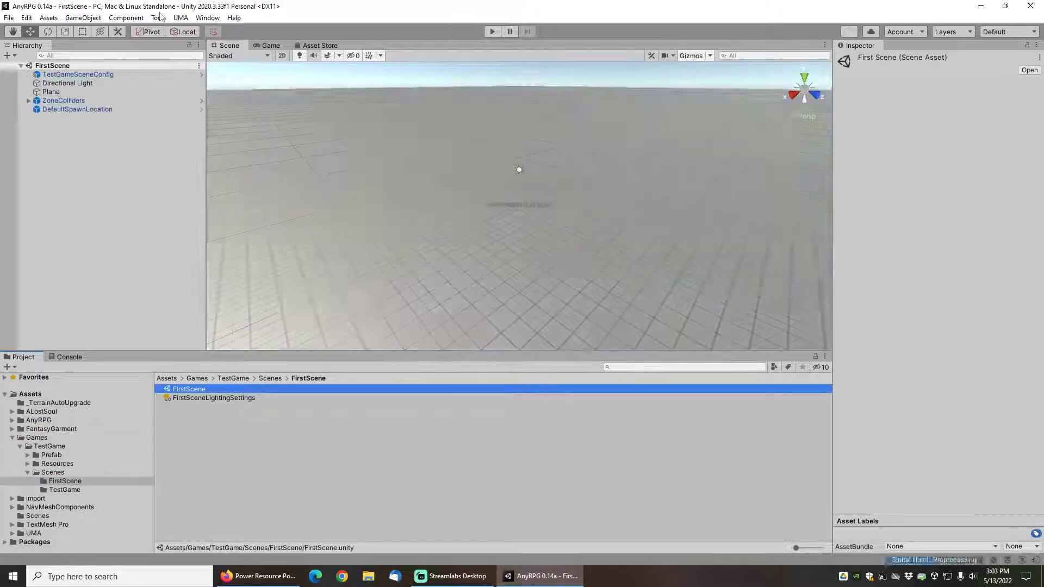
left_click(158, 18)
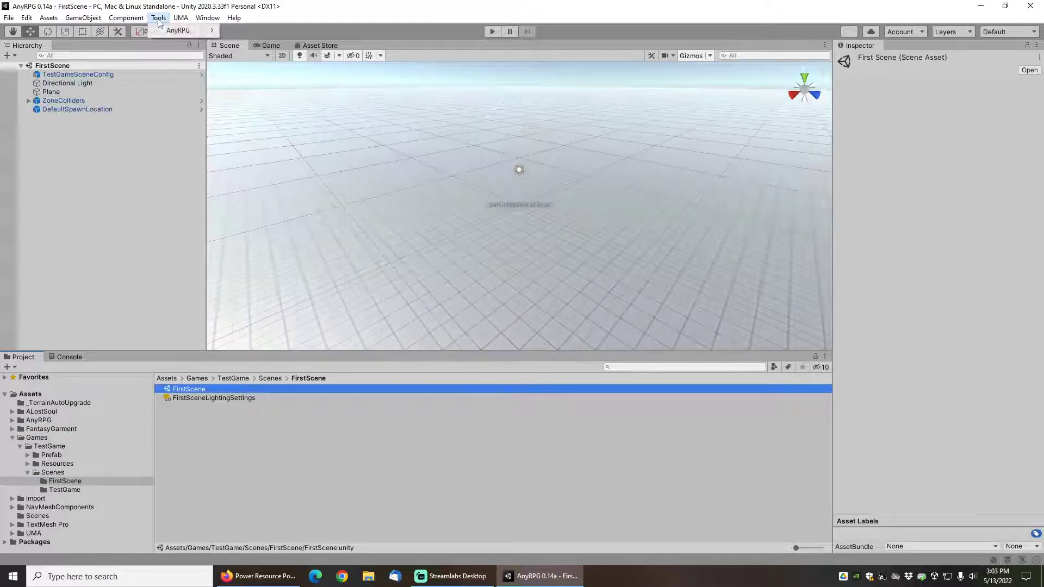
mouse_move(179, 31)
mouse_move(259, 76)
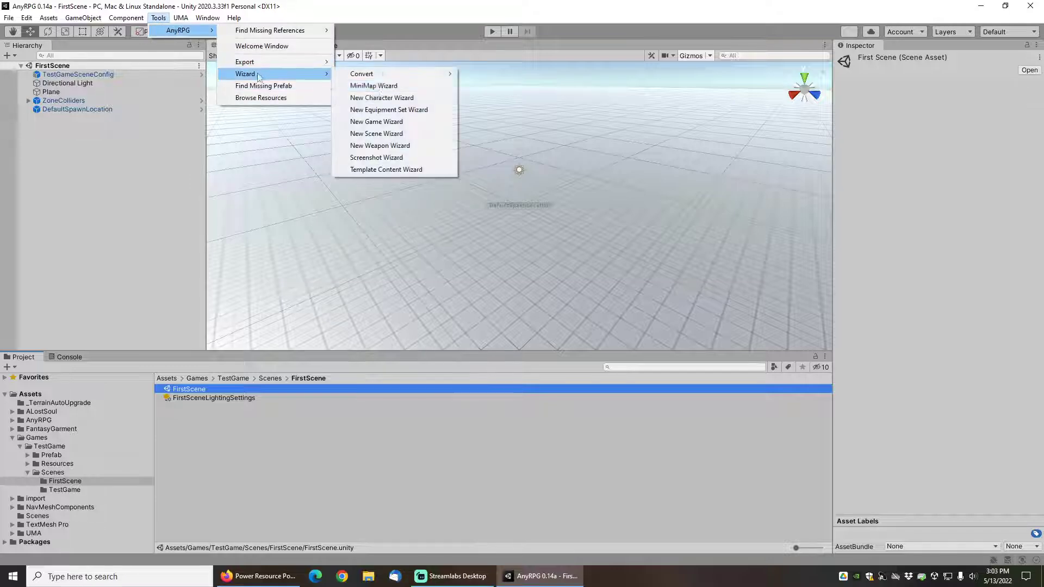
left_click(376, 122)
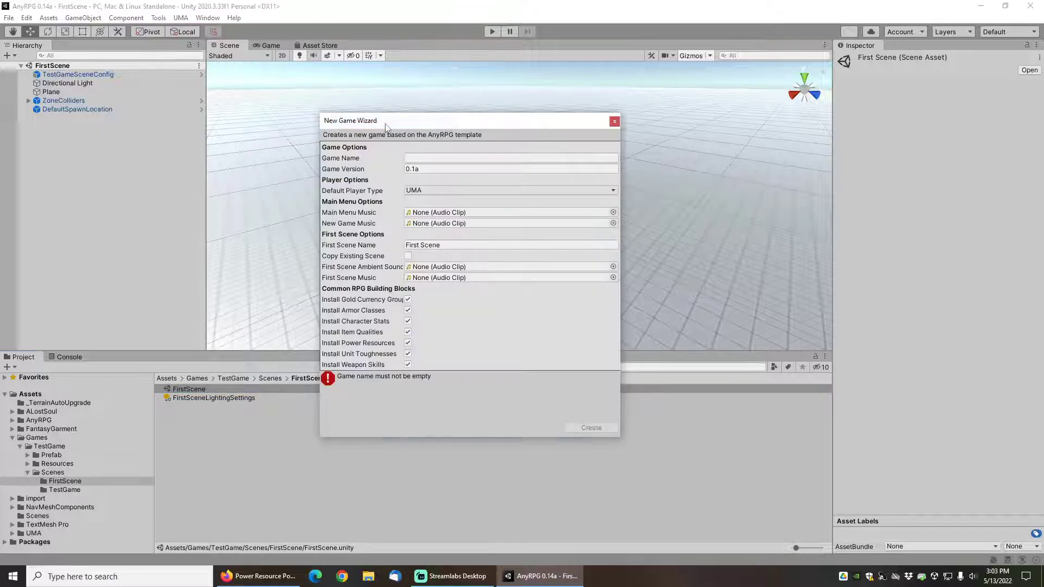
left_click(437, 157)
type("sdfssdfdsfs")
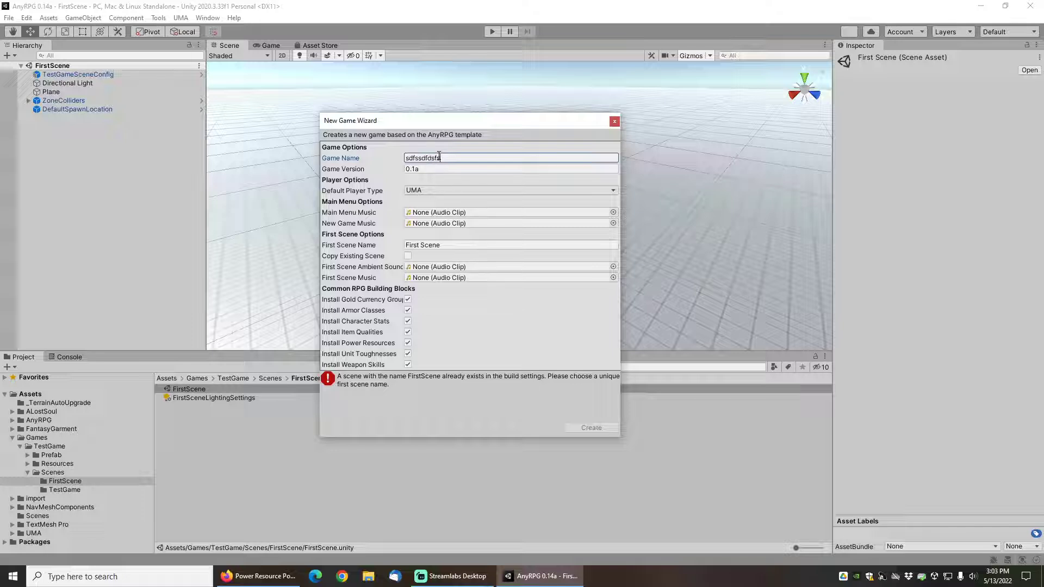
left_click(615, 121)
Open the AnyRPG Template Content Wizard for Test Game and size its scriptable content list to 3 elements
left_click(158, 17)
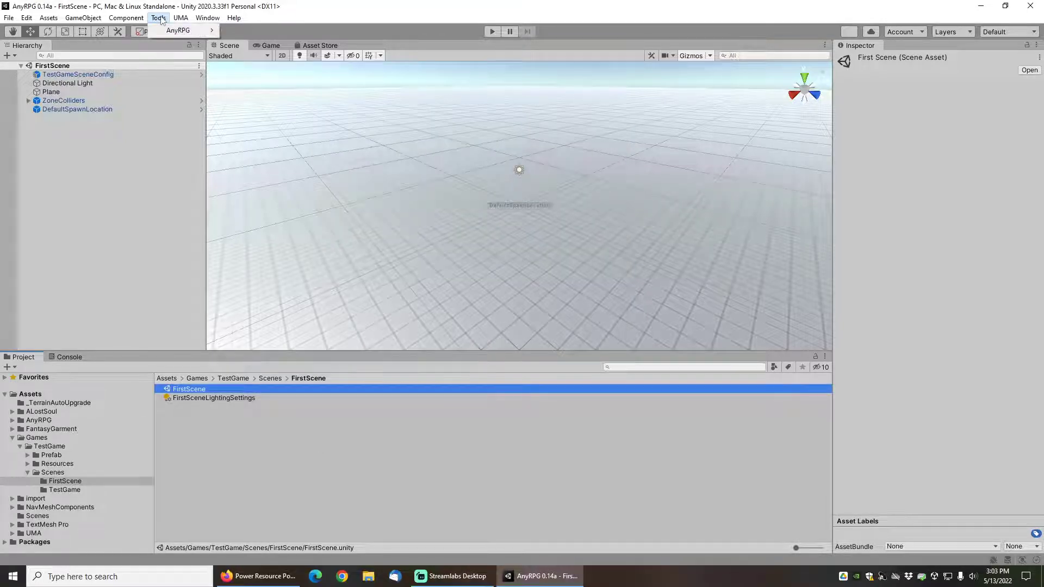
mouse_move(175, 31)
mouse_move(280, 72)
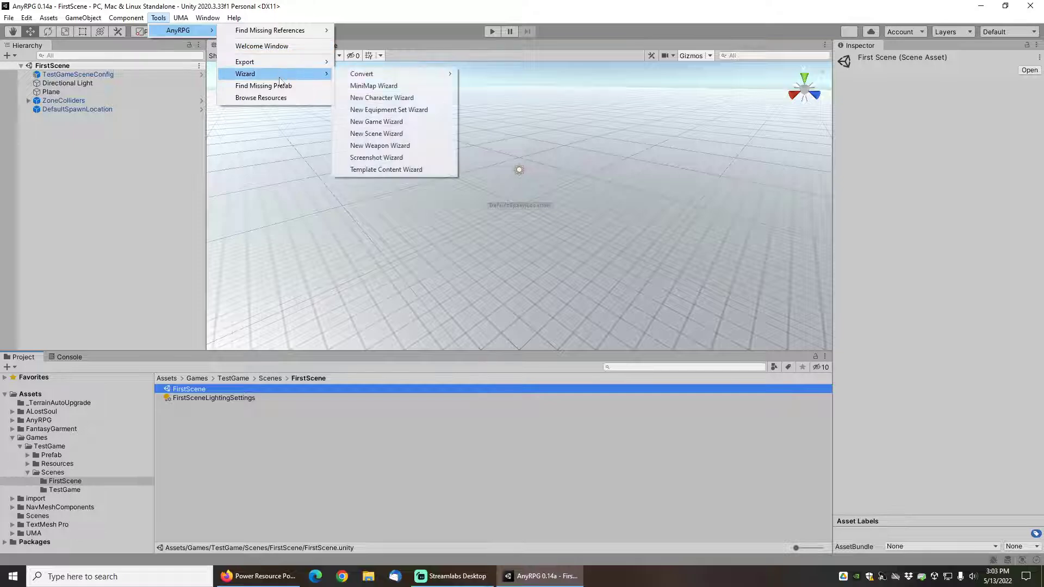
left_click(387, 170)
left_click(451, 219)
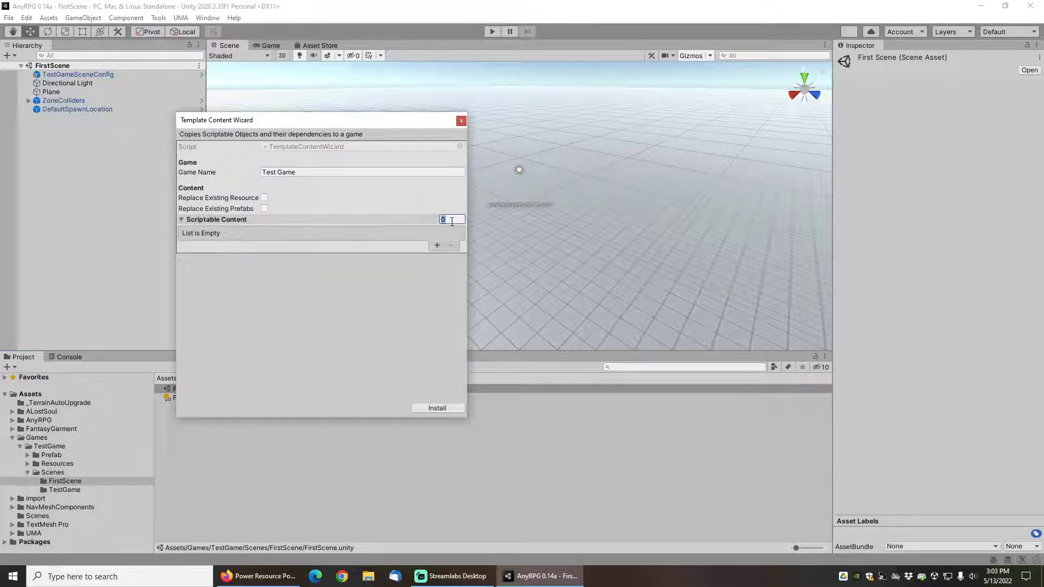
type("3")
key("Return")
Assign AllPotionItemsTemplatePackage, WarriorCharacterClassTemplatePackage and VendorNPCTemplatePackage to the three content elements and install them
left_click(459, 233)
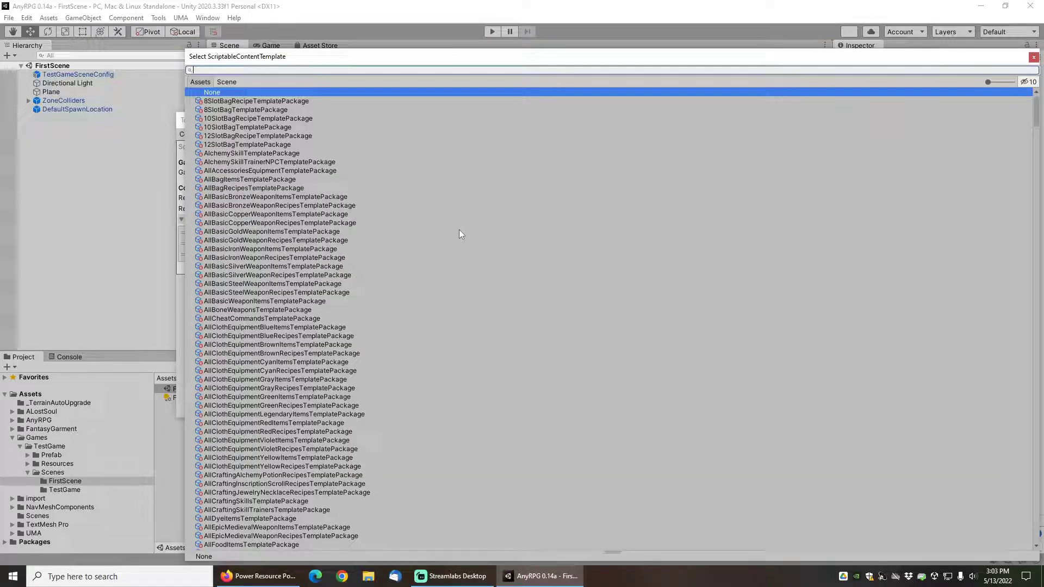
type("potion")
double_click(239, 109)
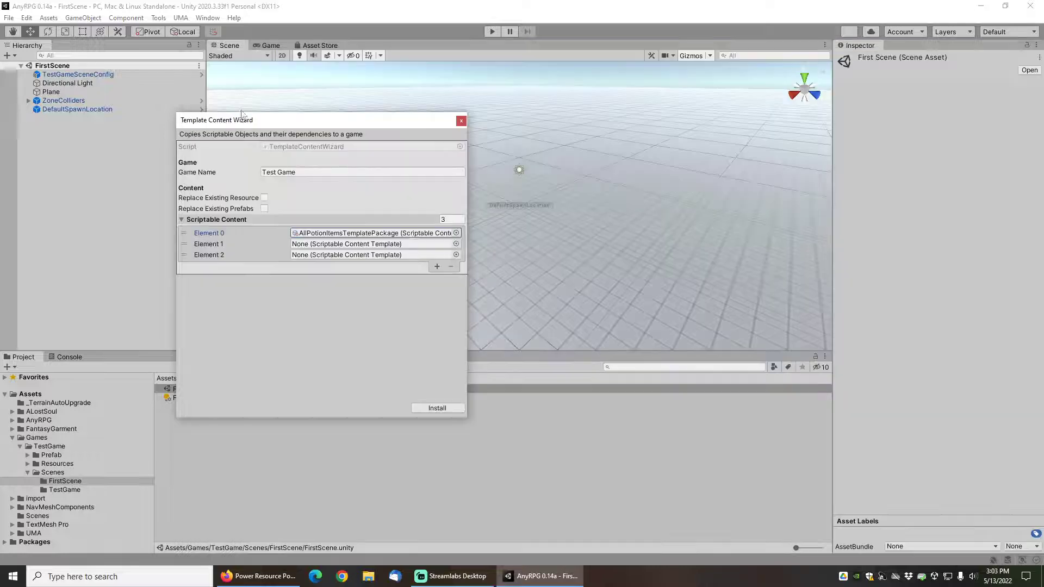
left_click(455, 245)
type("warr")
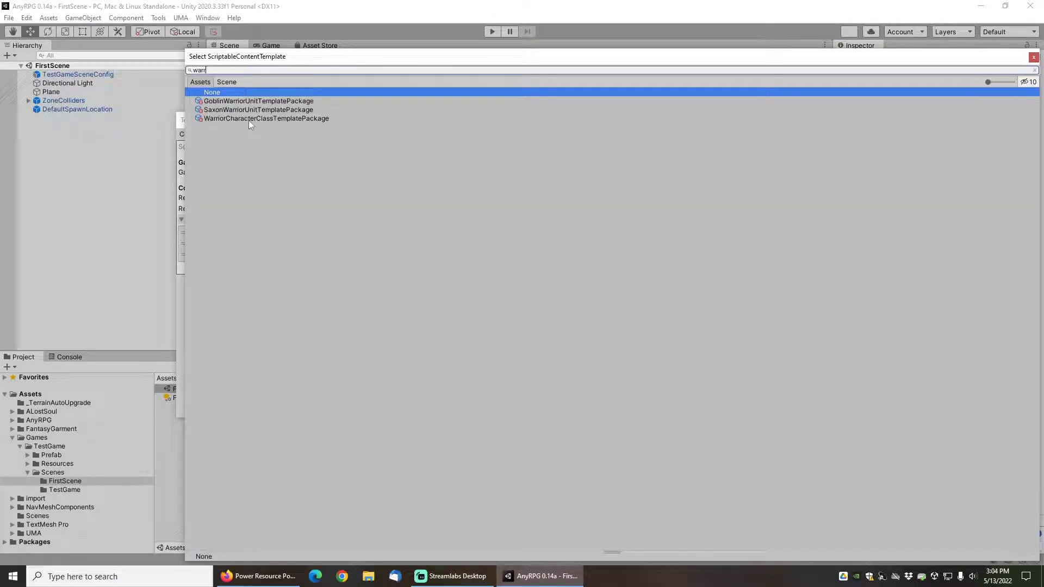
double_click(248, 118)
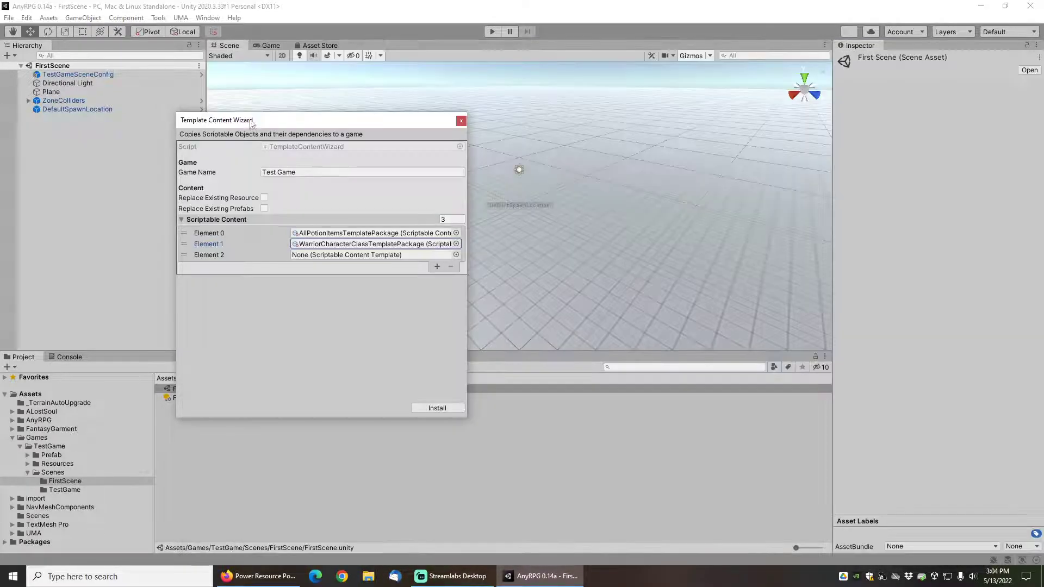
left_click(456, 255)
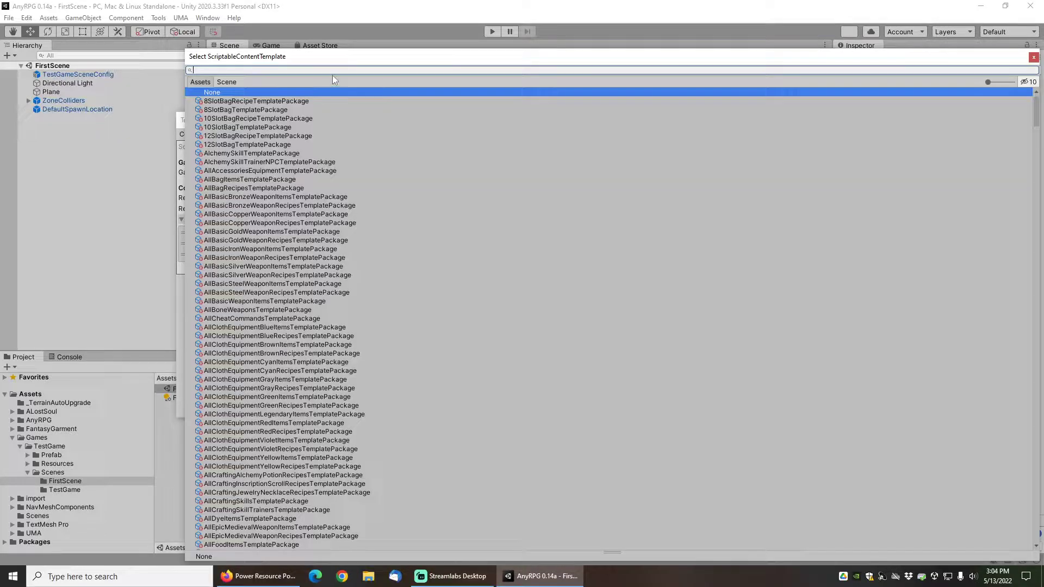
type("vendor")
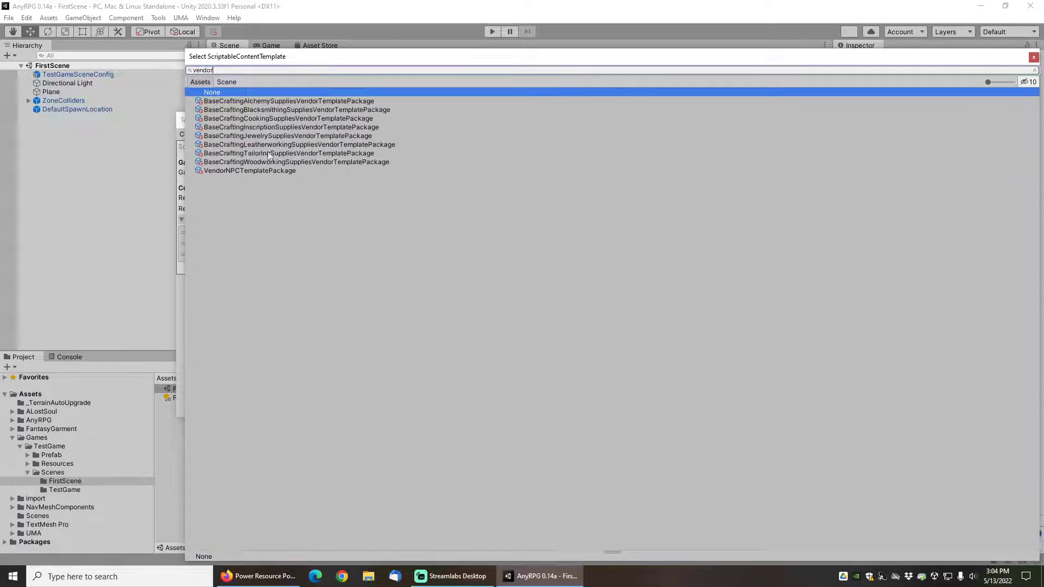
double_click(265, 170)
left_click(435, 408)
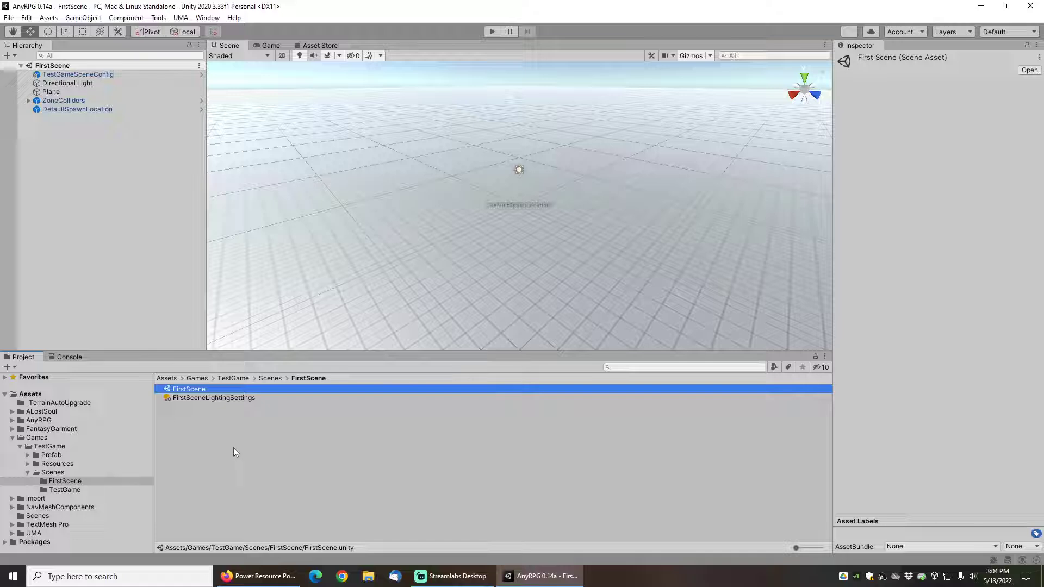
Create an AnyRPG AnimatedAction asset named DrinkRedPotion in the TestGame Resources' AnimatedAction folder
left_click(27, 465)
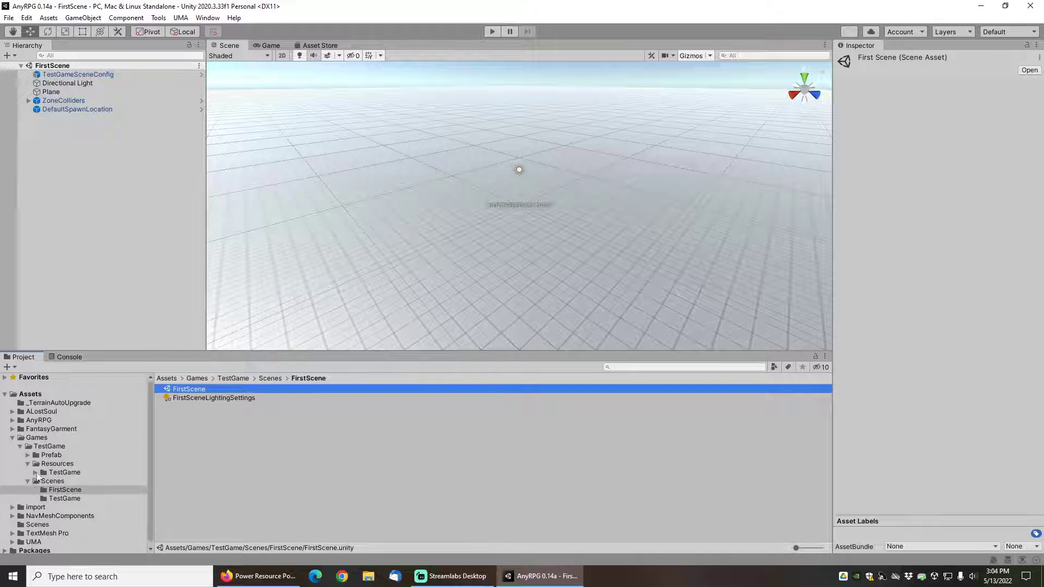
left_click(35, 473)
scroll(44, 479, "down", 3)
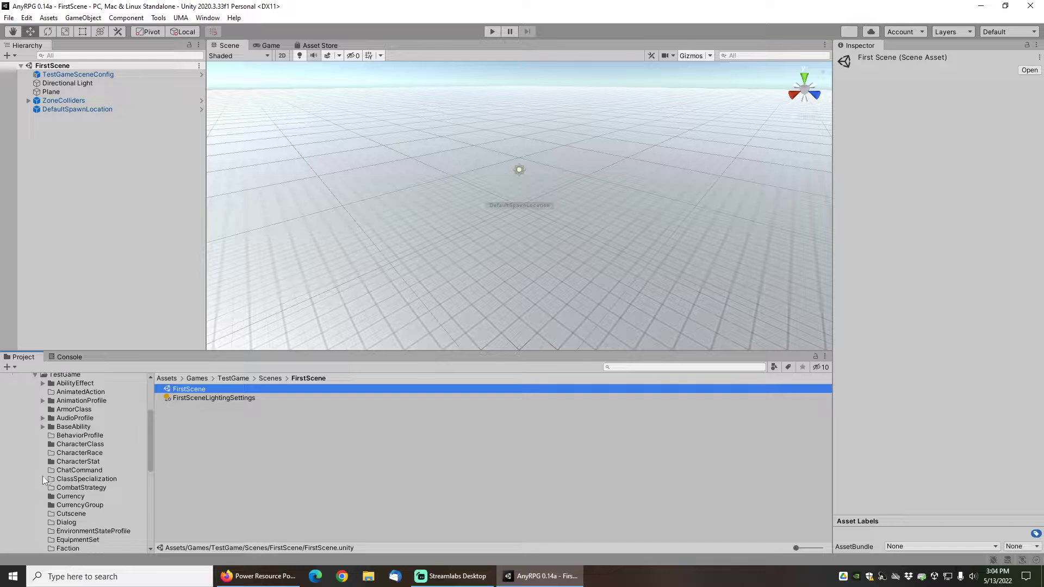
left_click(80, 393)
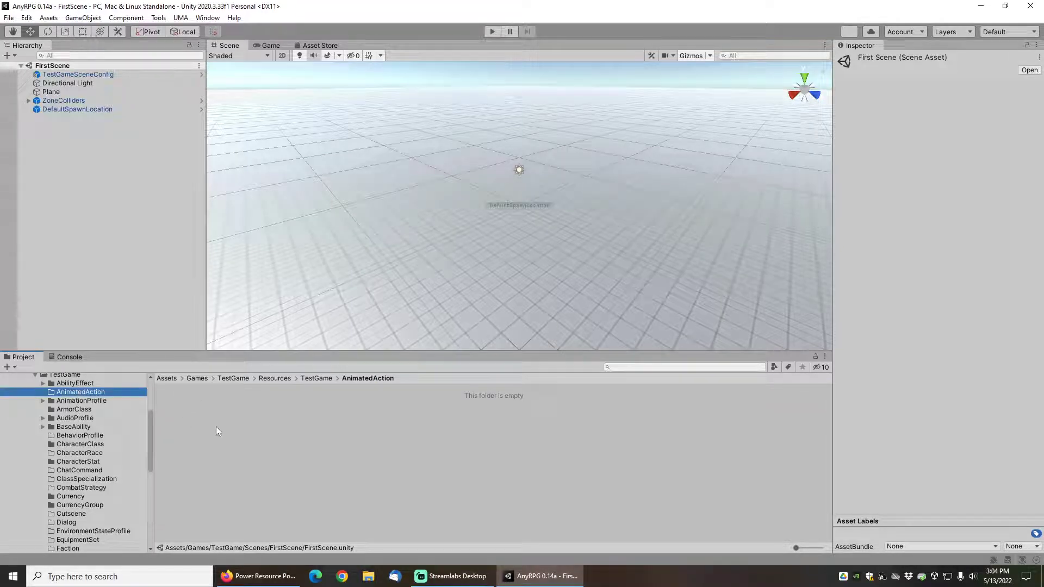
scroll(115, 406, "up", 3)
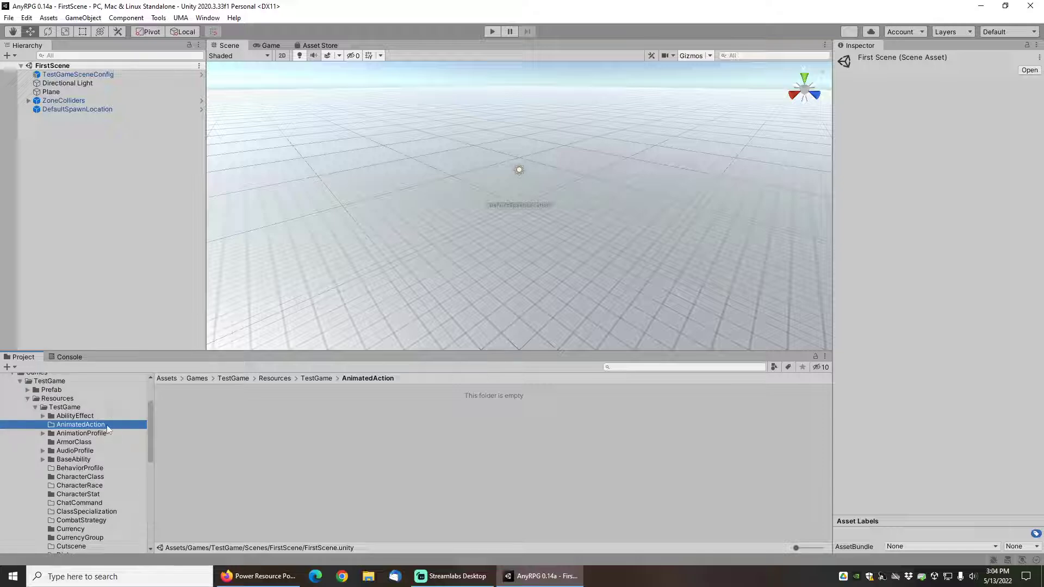
right_click(201, 419)
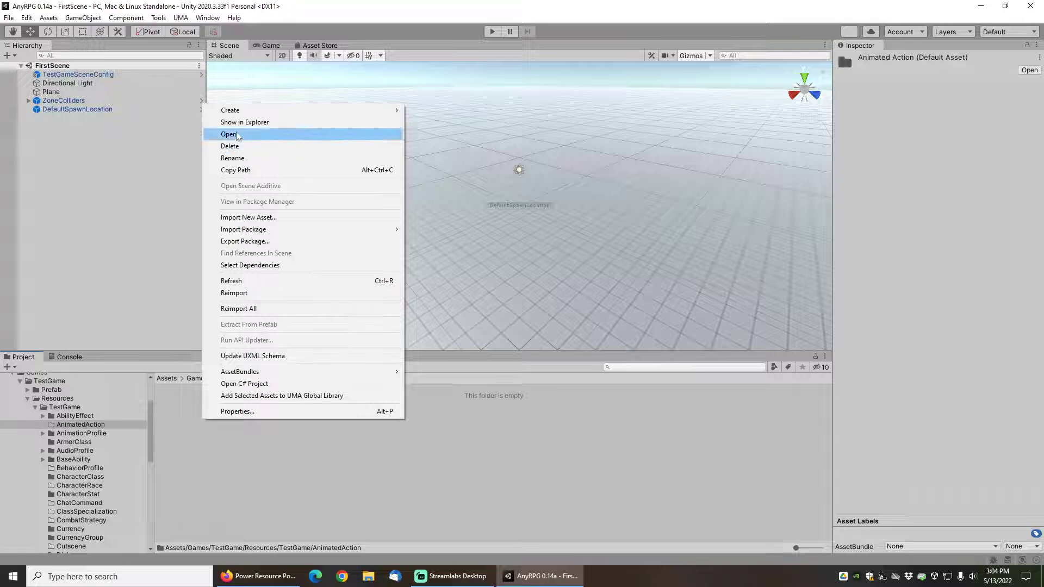
mouse_move(234, 110)
mouse_move(452, 111)
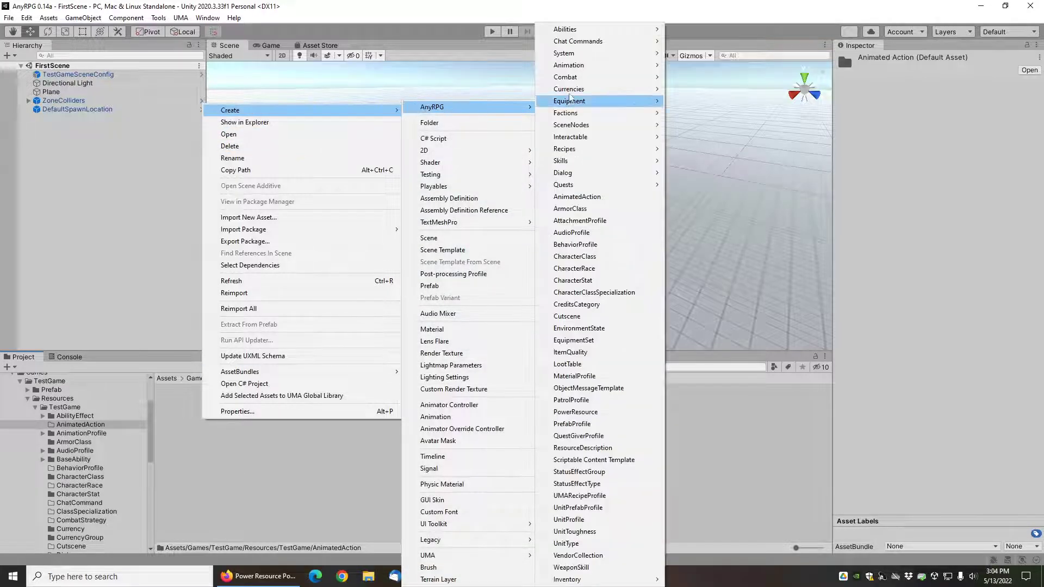
left_click(575, 197)
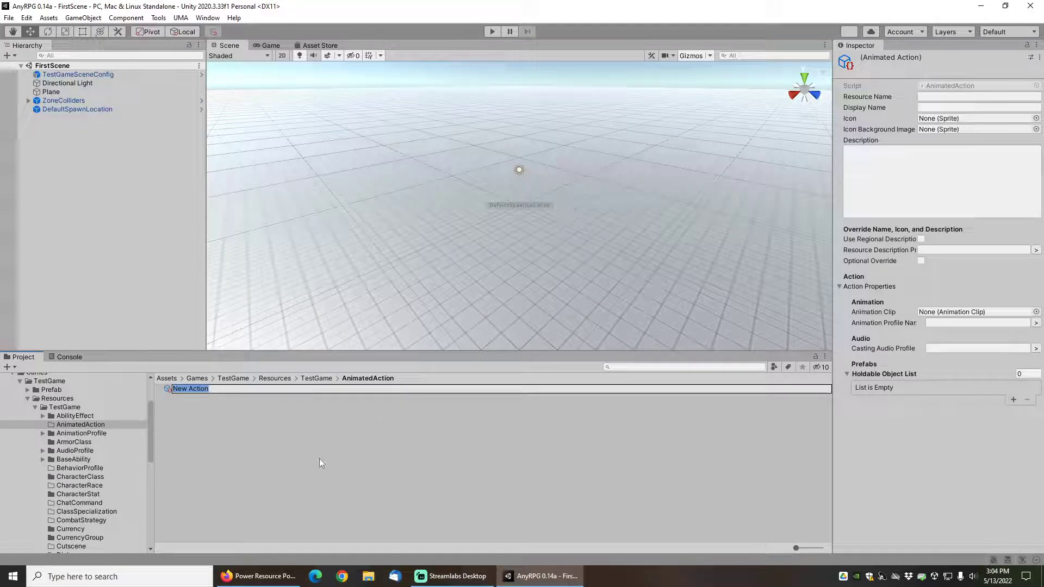
type("Drink")
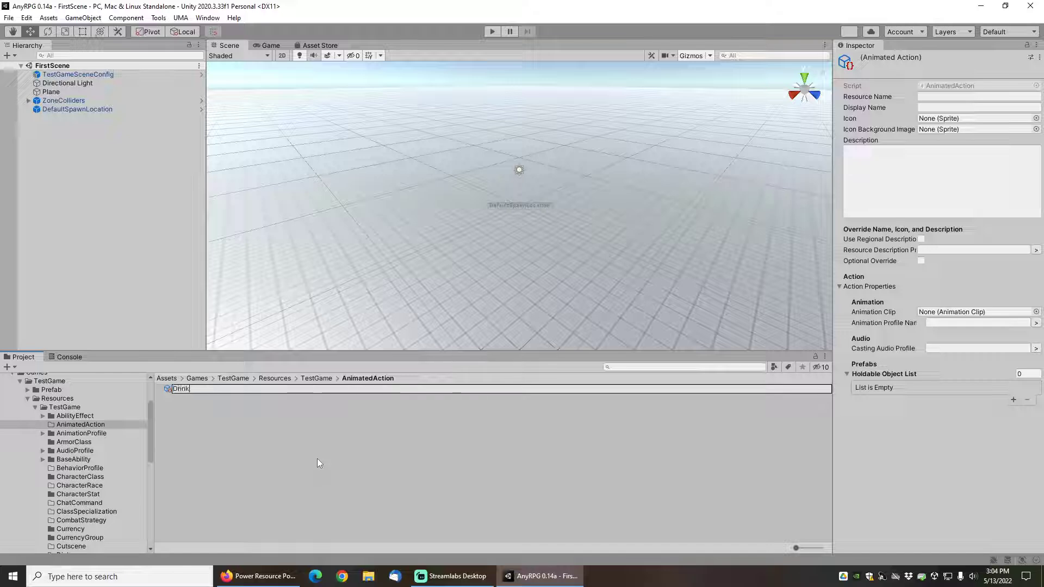
type("RedPotion")
key("Return")
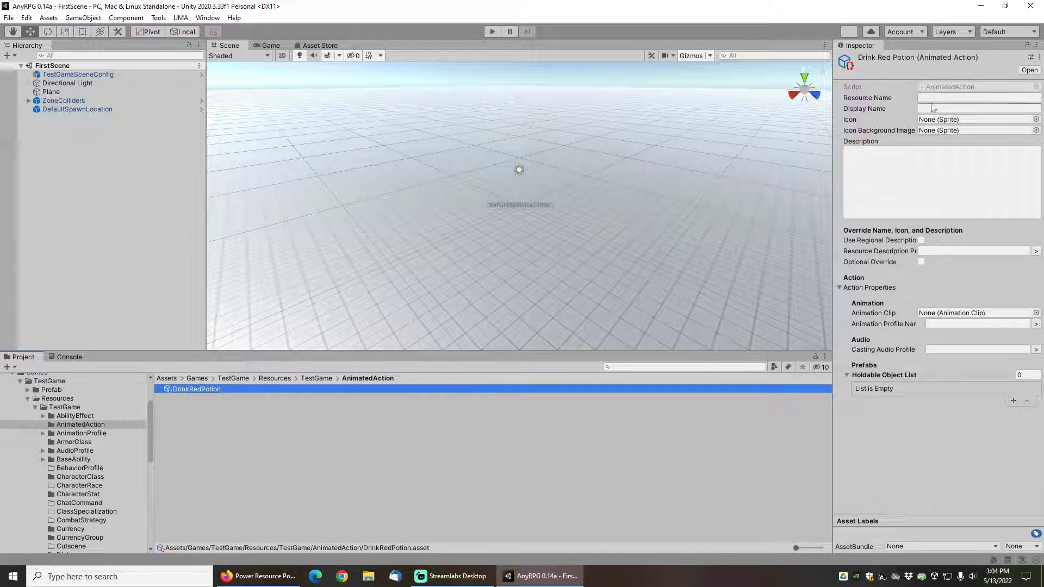
Set the action's resource name to Drink Red Potion and its animation clip to AnyRPGExampleStandingDrink38s
left_click(949, 98)
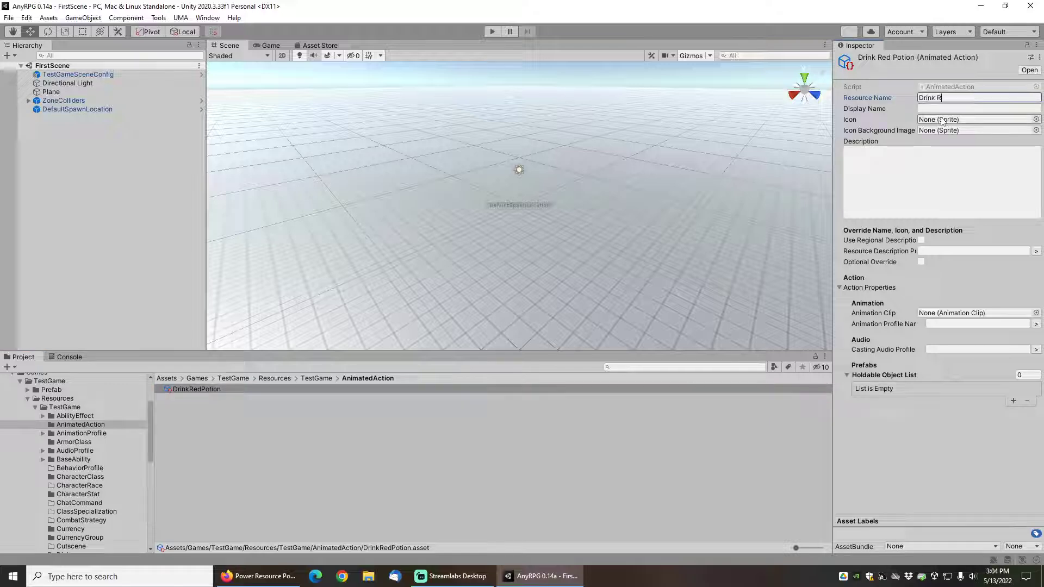
type("Drink Red Potion")
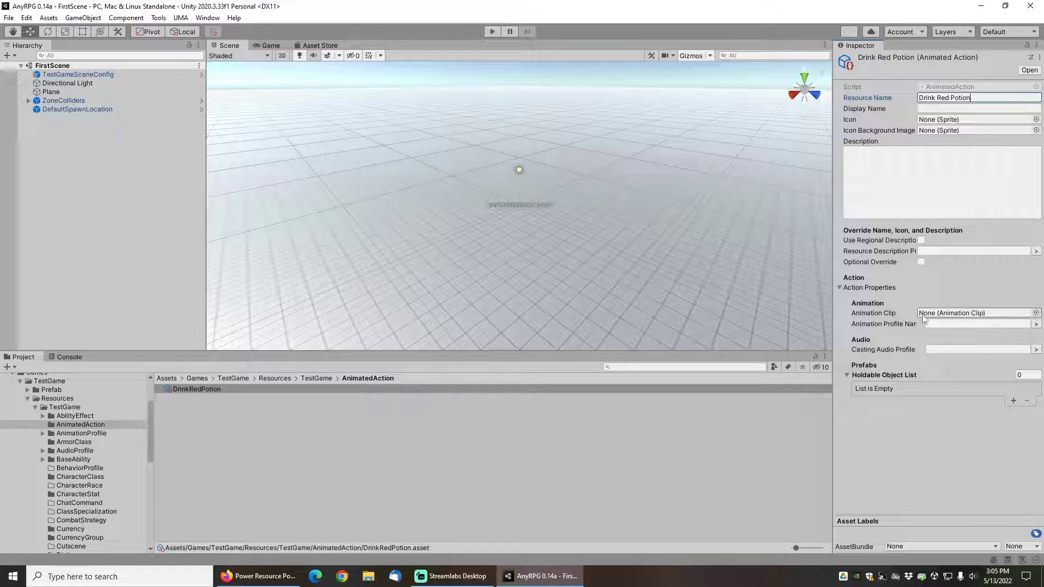
left_click(1036, 313)
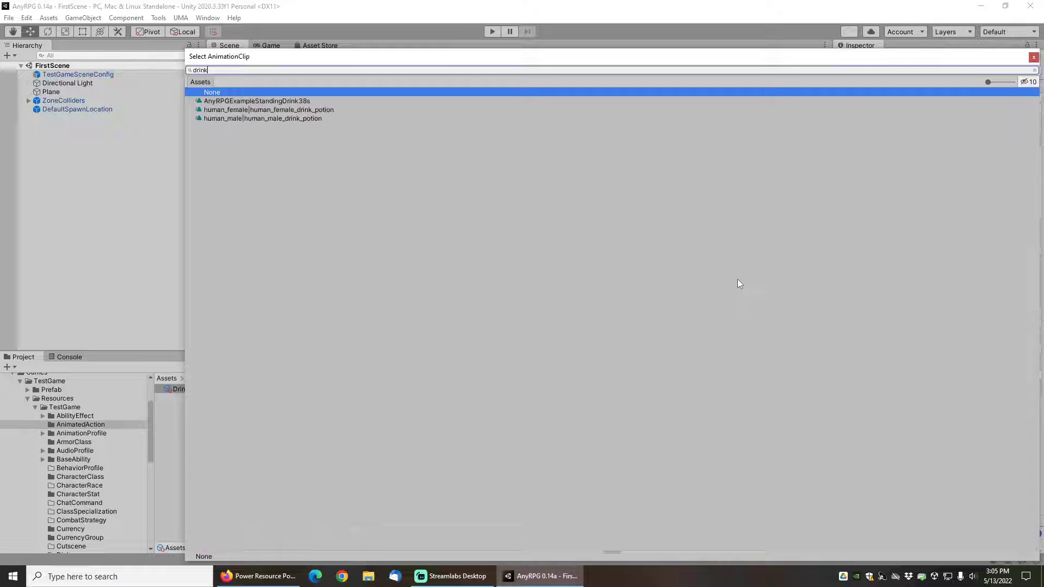
double_click(271, 102)
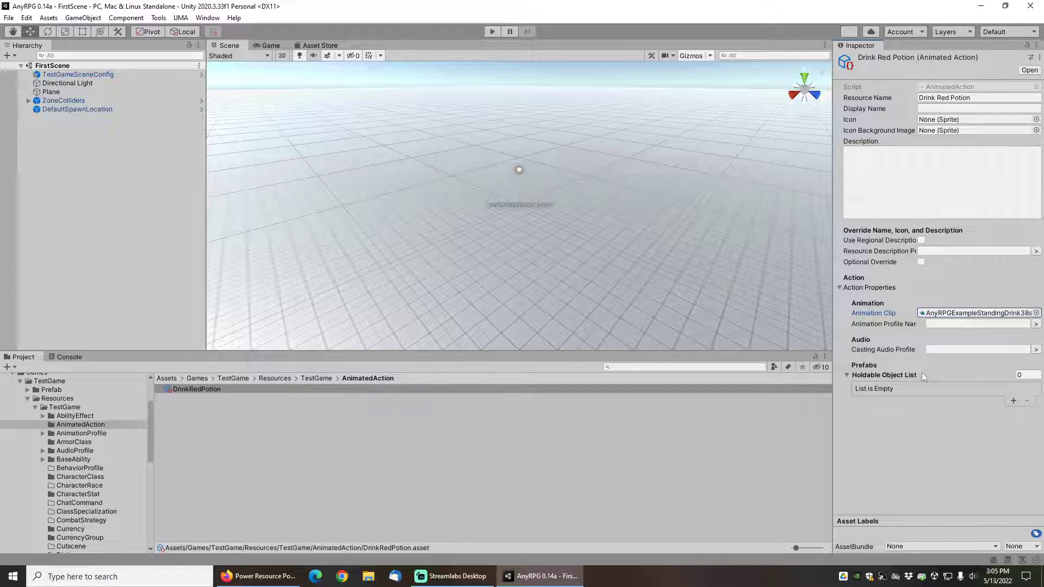
Size the action's Holdable Object List to 1 and assign the Drinkable Red Potion prefab profile to that element
left_click(1025, 375)
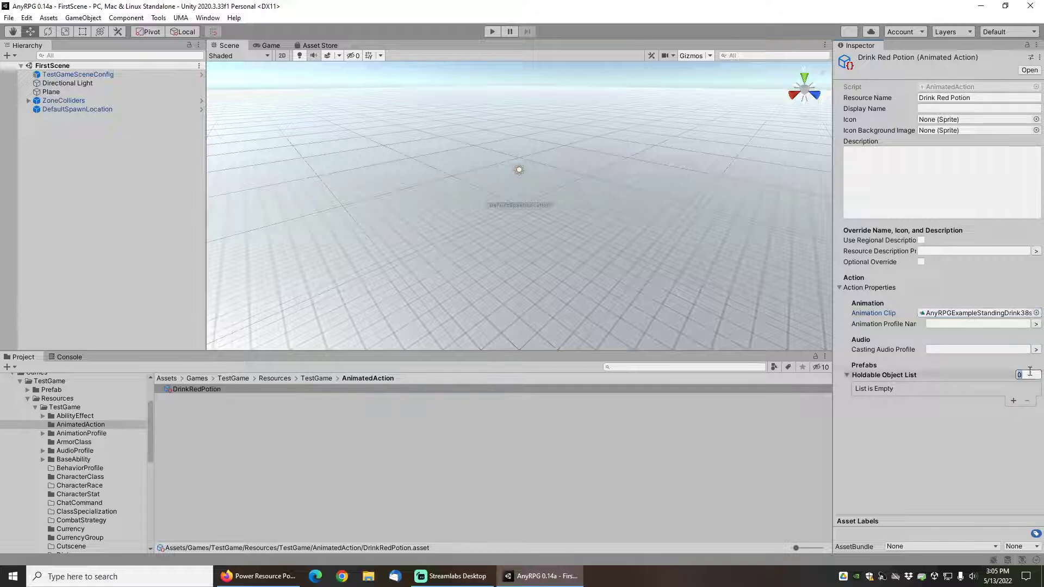
type("1")
key("Return")
left_click(1032, 399)
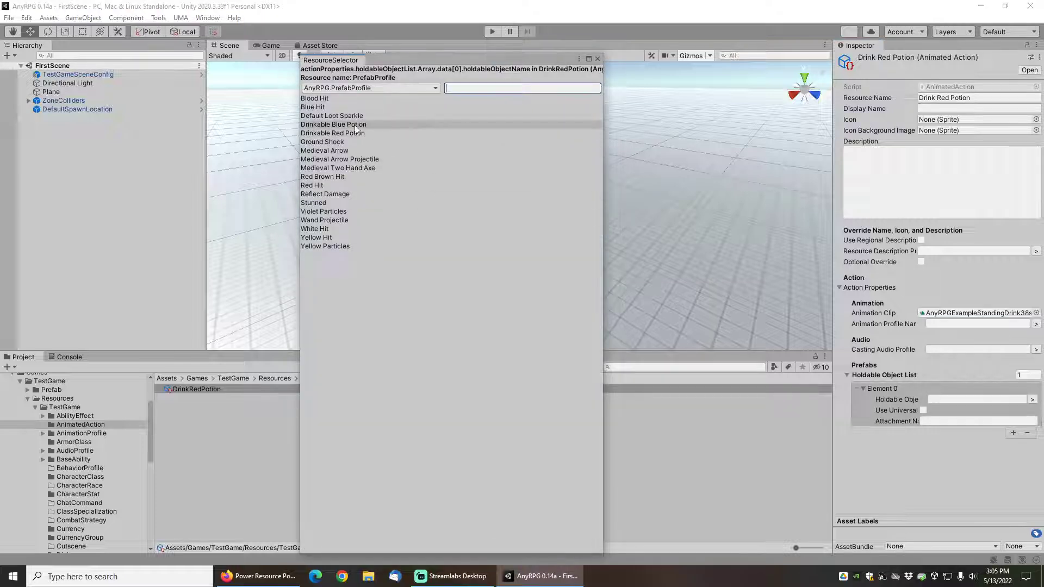
left_click(348, 132)
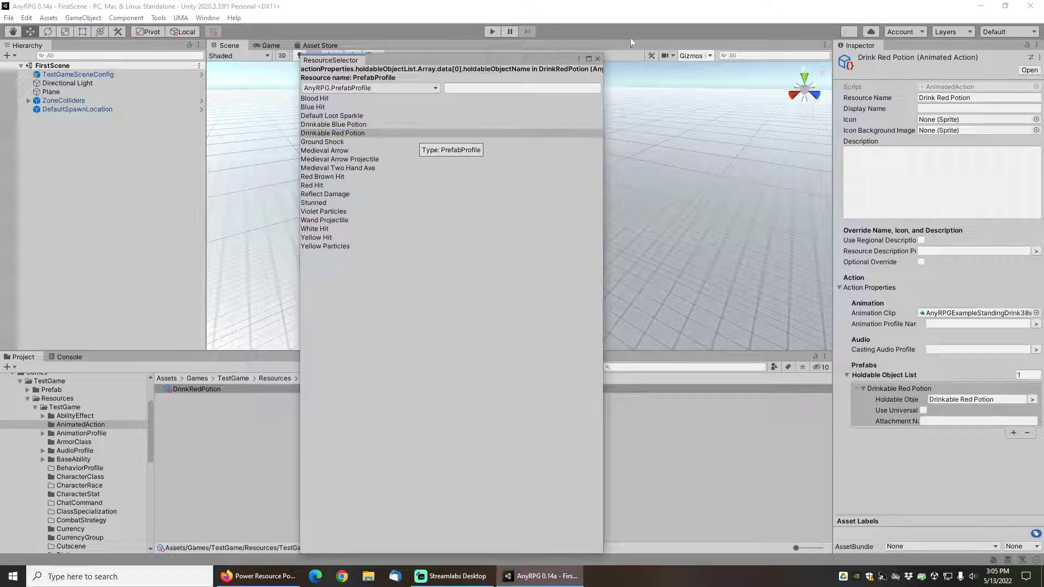
left_click(597, 58)
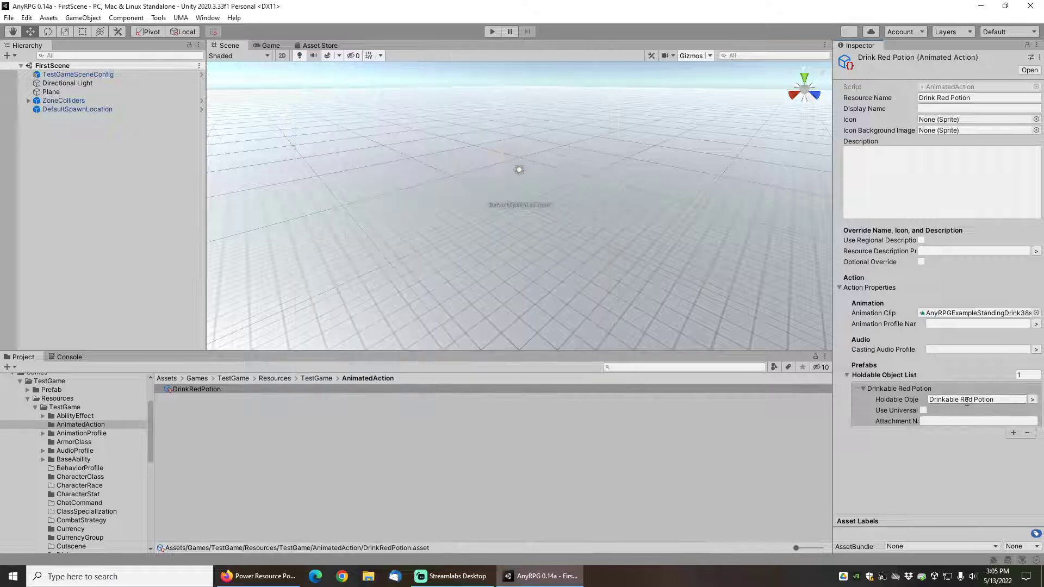
Enable the Use Universal option for the holdable potion and set its attachment name to Right Hand
left_click(923, 411)
left_click(938, 421)
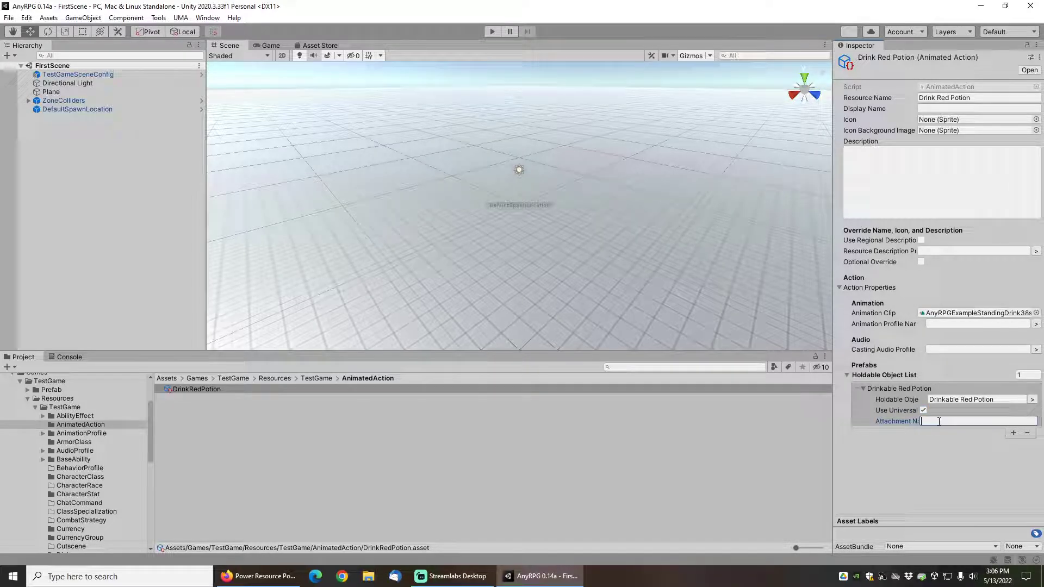
type("Right Hand")
Create an AnyRPG PowerResourcePotion inventory item named RagePotion in the TestGame Resources' Item folder
scroll(105, 488, "down", 5)
left_click(62, 468)
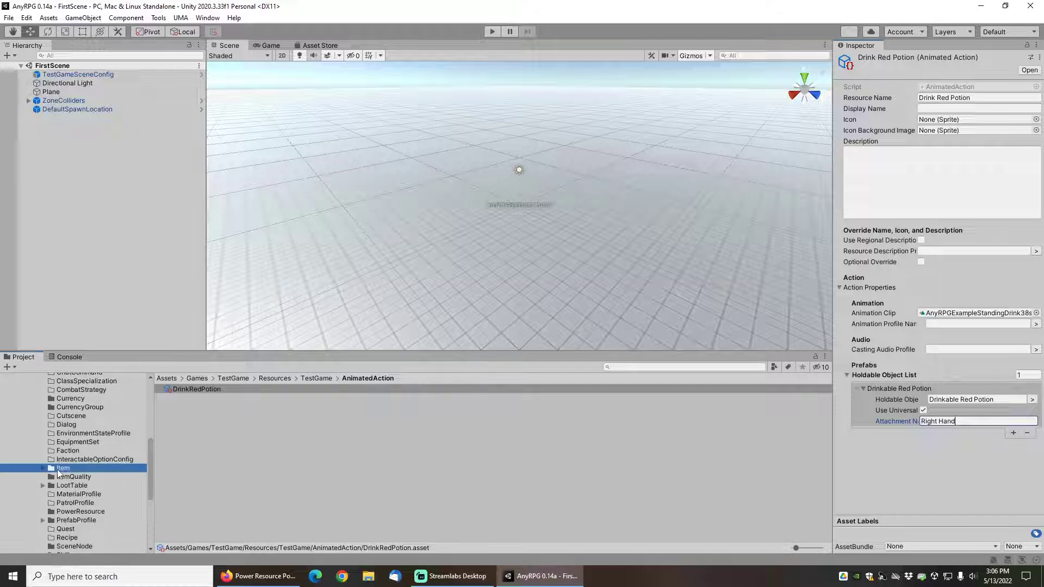
right_click(194, 428)
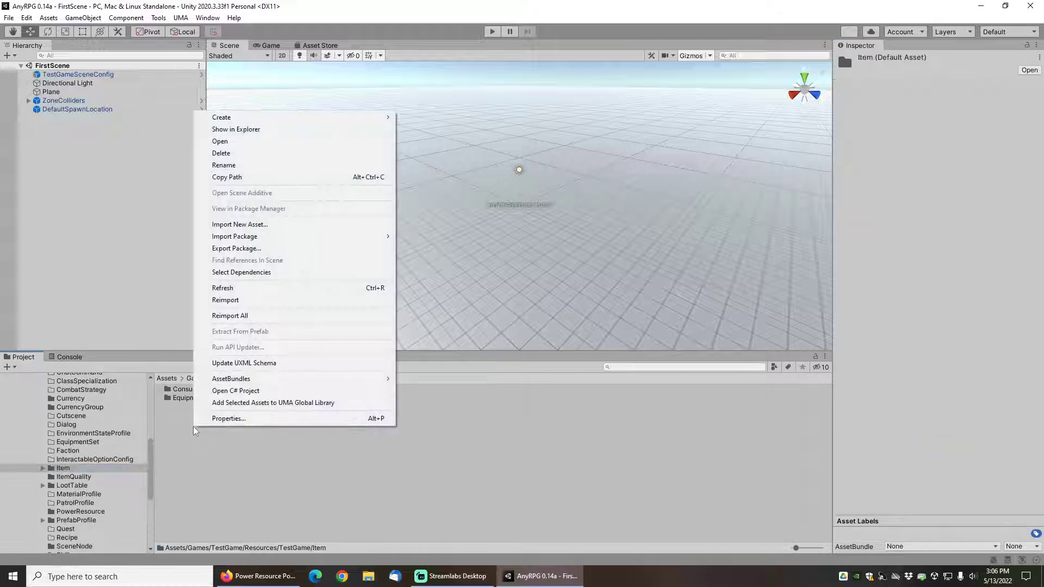
mouse_move(244, 118)
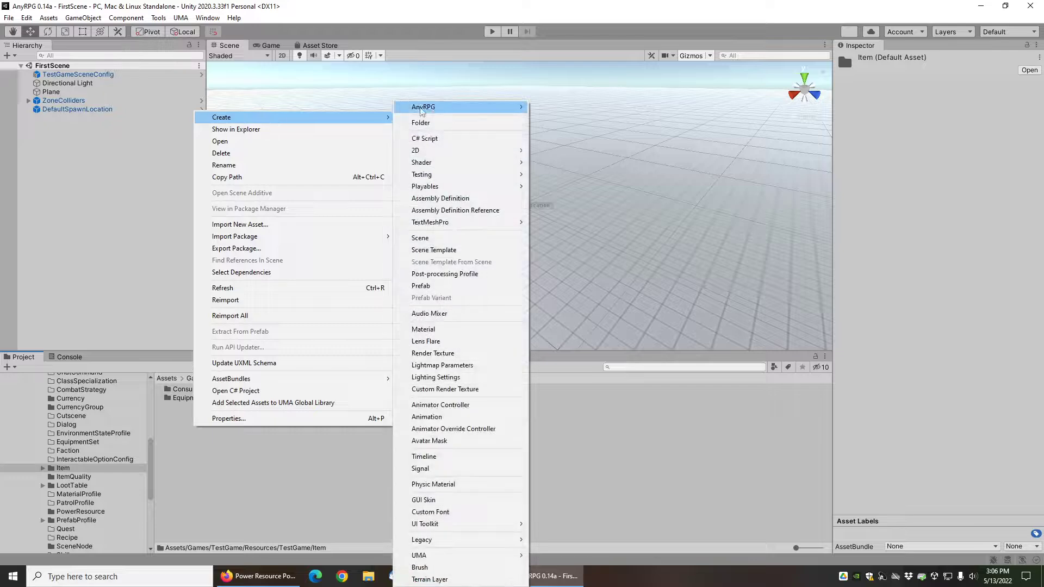
mouse_move(435, 107)
mouse_move(560, 579)
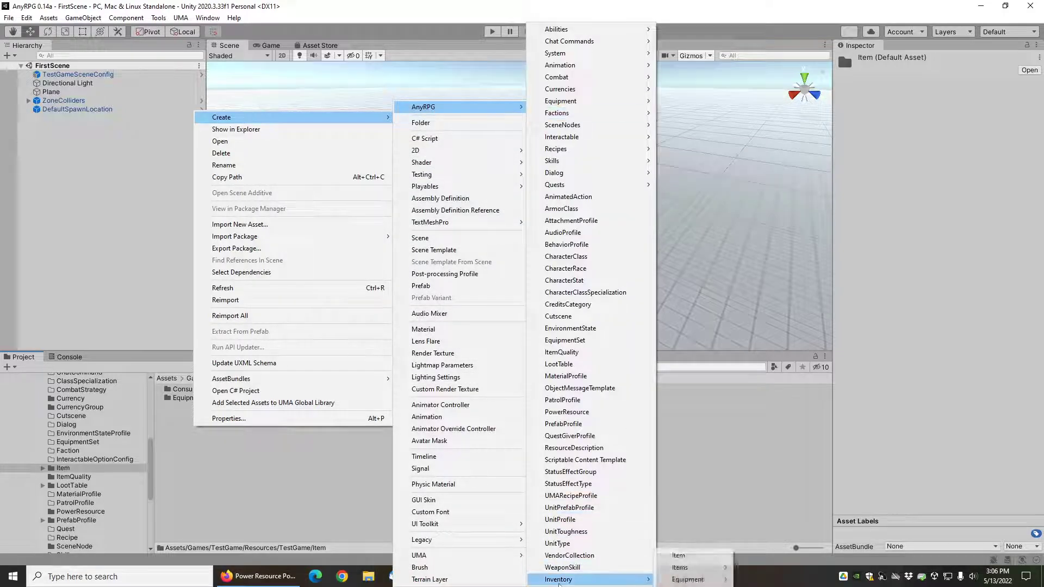
mouse_move(701, 571)
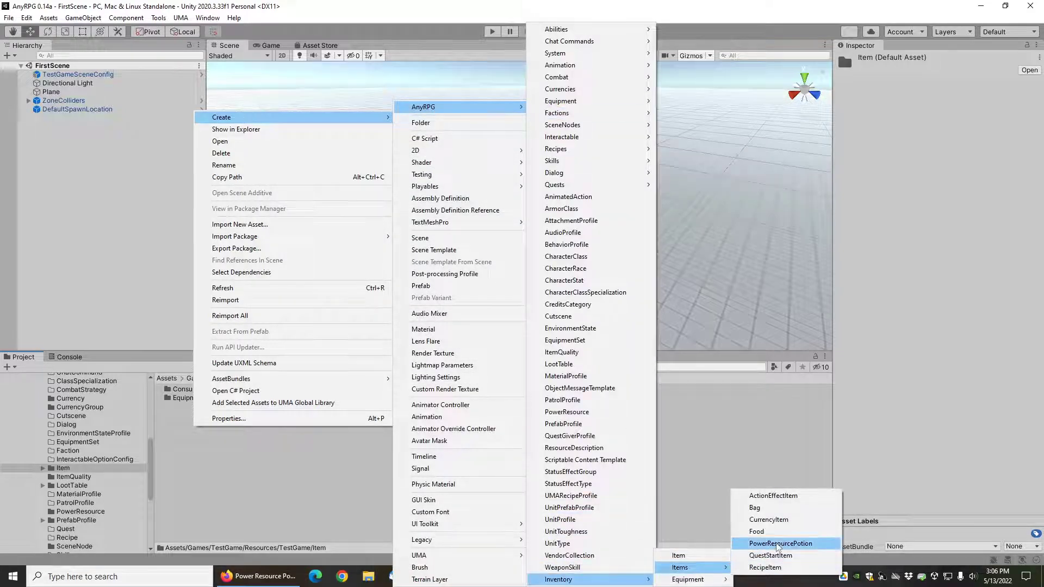
left_click(775, 542)
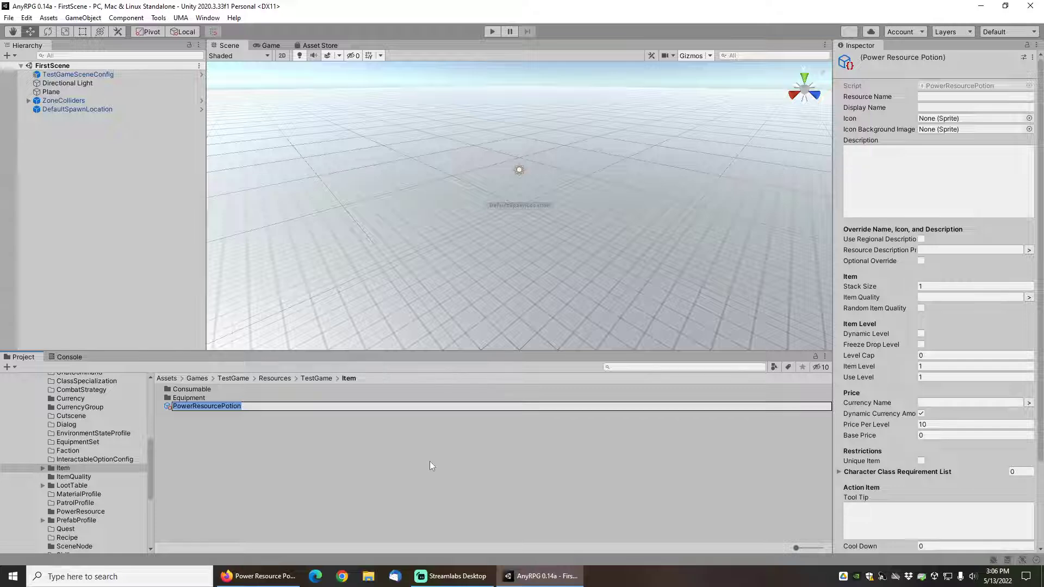
type("RagePotion")
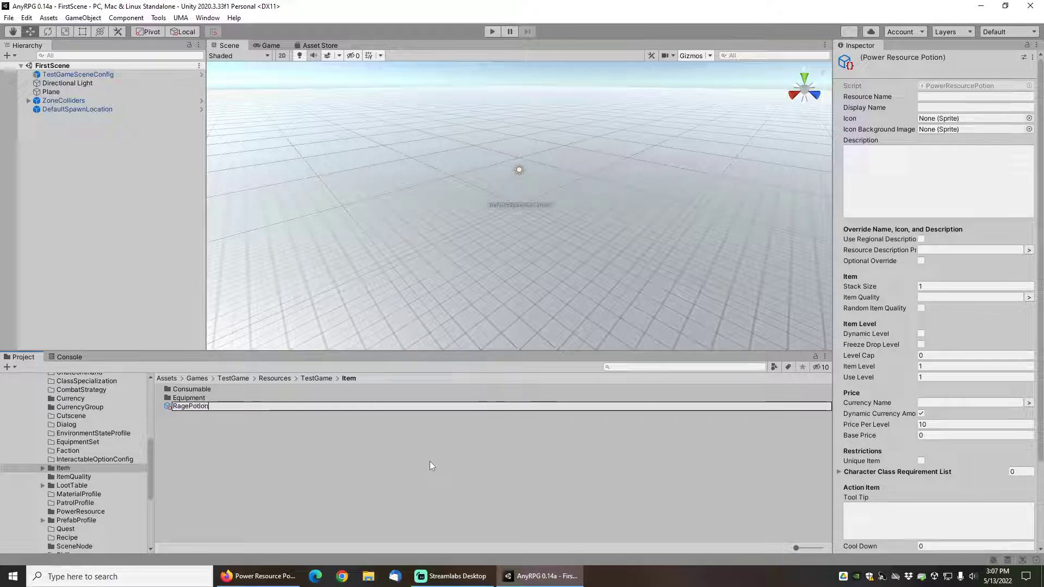
key("Return")
Set the new potion item's resource name to Rage Potion
left_click(936, 98)
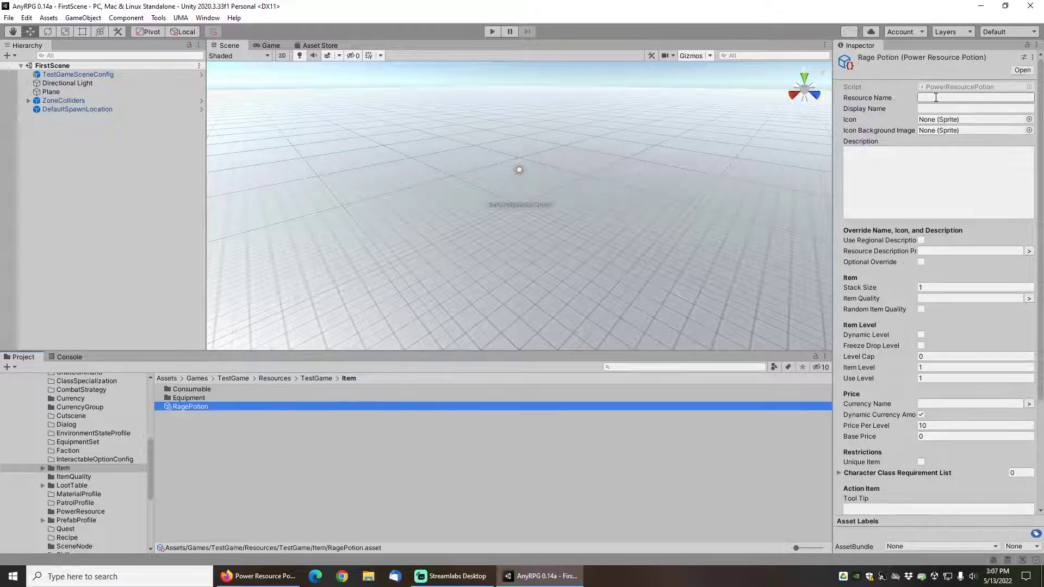
type("Rage Po")
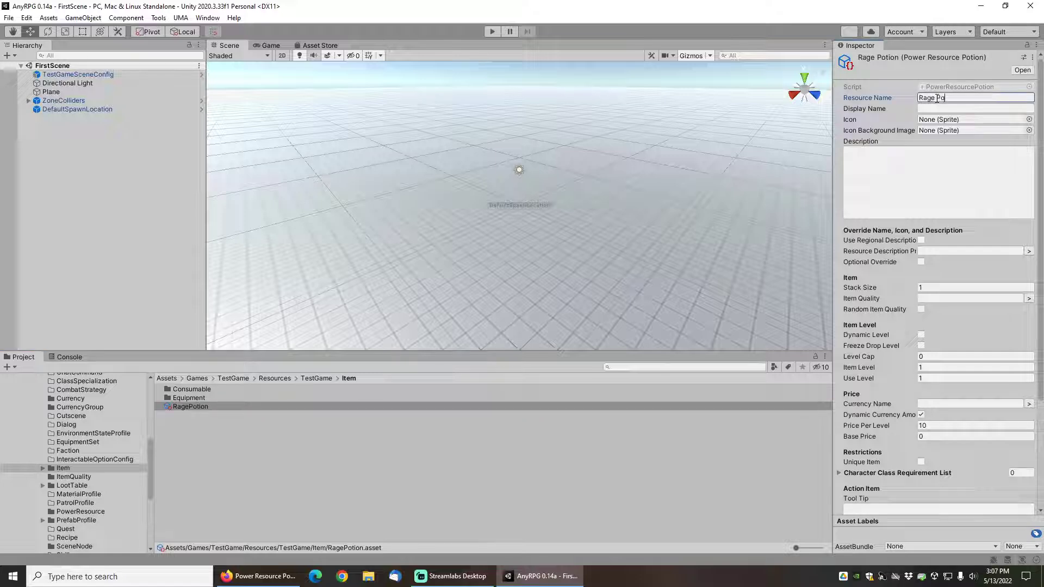
type("tion")
key("Tab")
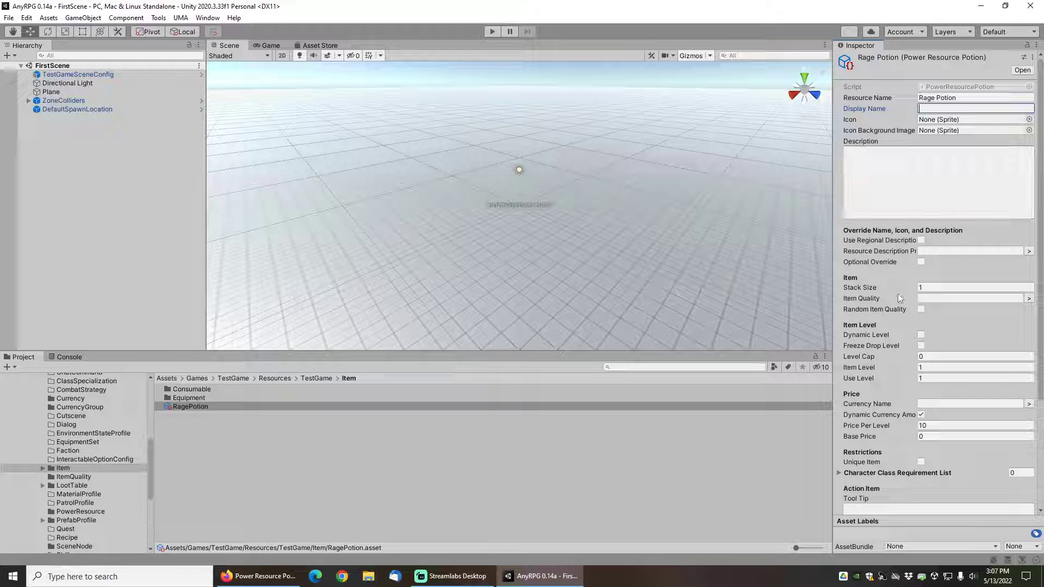
Set the Rage Potion's stack size to 5 and its item quality to Common
left_click(940, 287)
type("5")
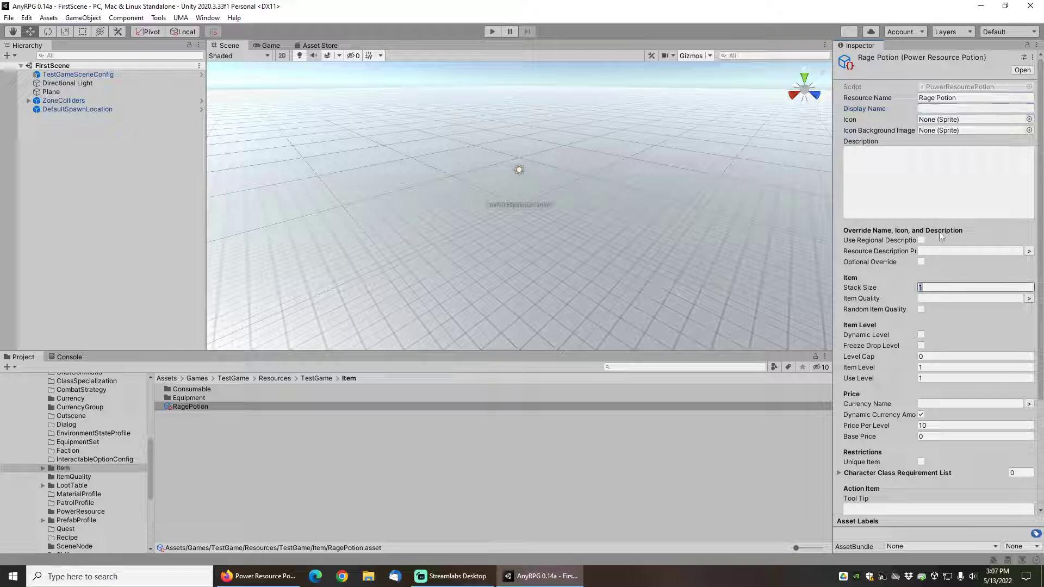
key("Tab")
left_click(1029, 298)
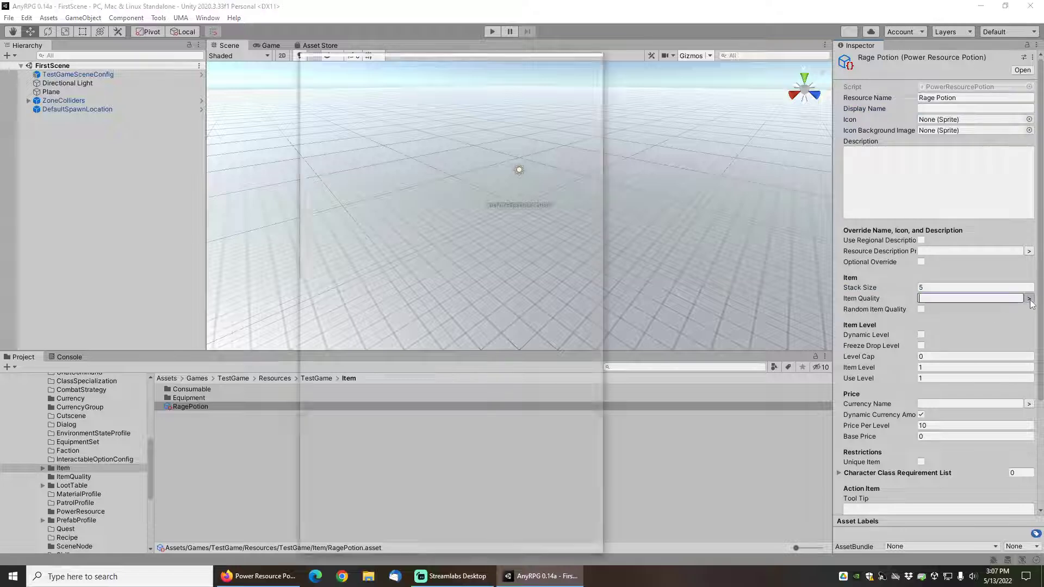
left_click(385, 100)
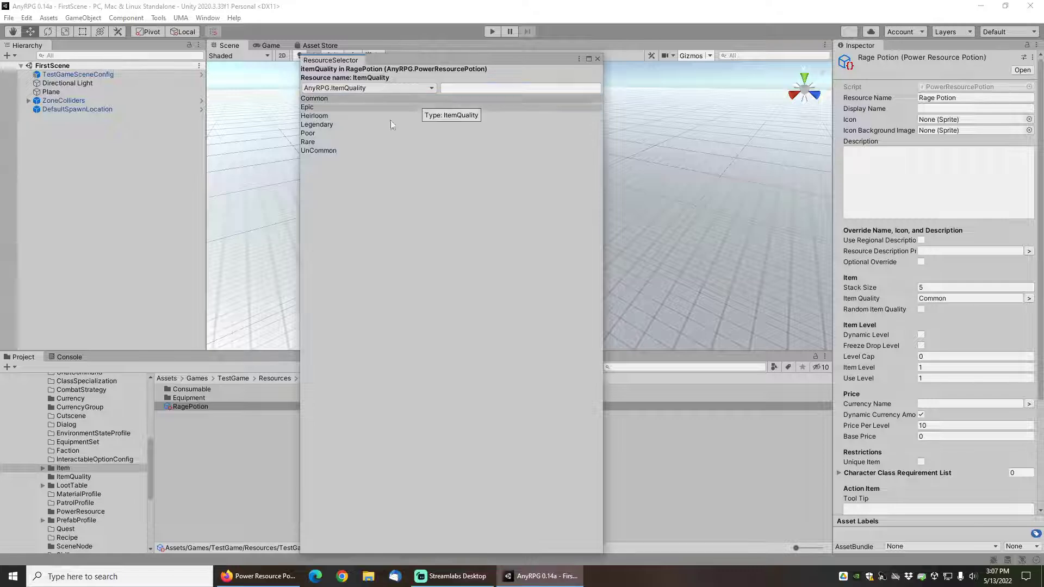
left_click(596, 59)
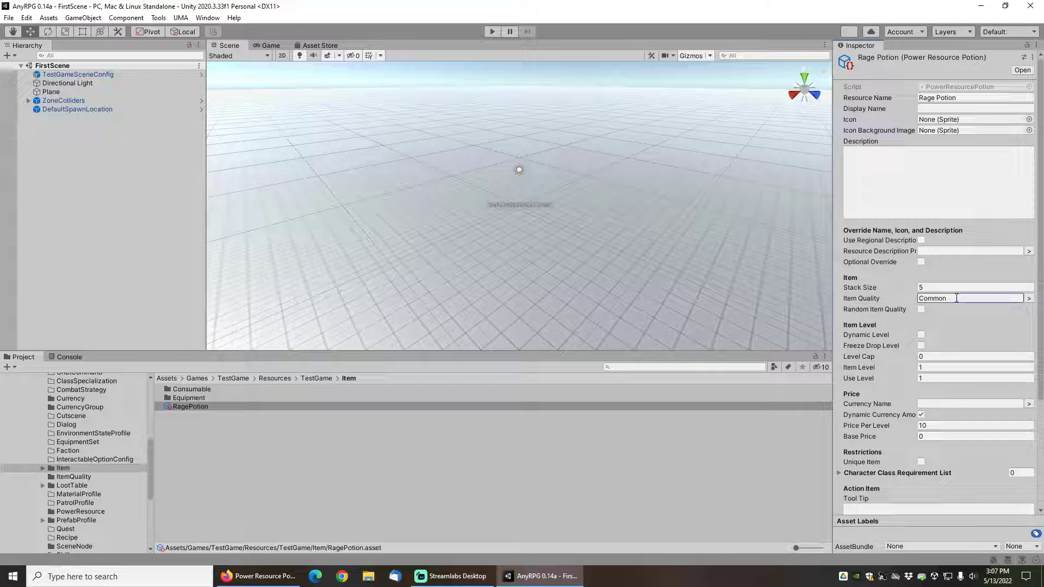
Find the potion sprites with enlarged previews and assign the larger PotionRed flask as the Rage Potion's icon
left_click(1029, 119)
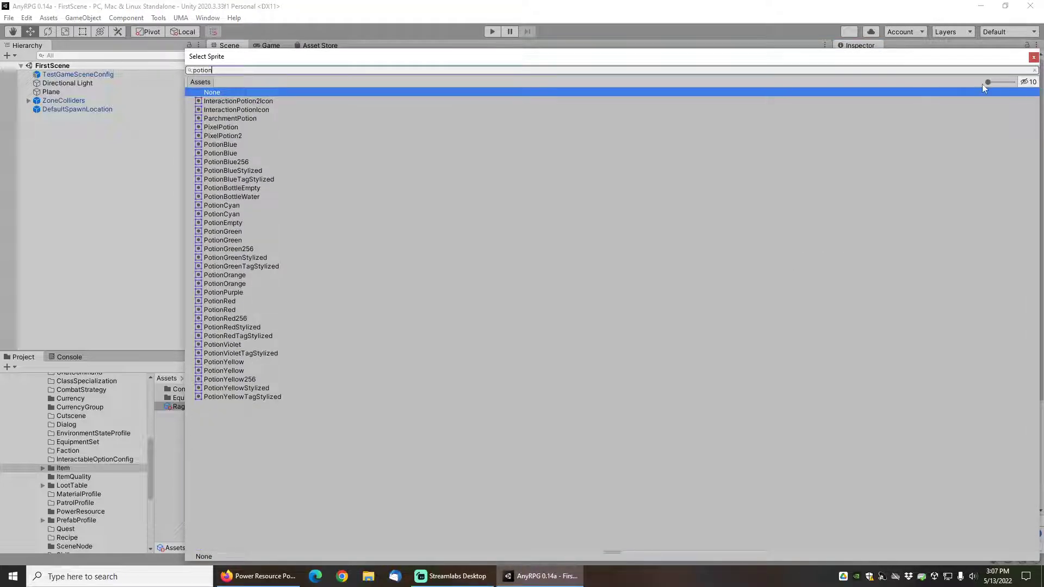
left_click_drag(987, 81, 1011, 82)
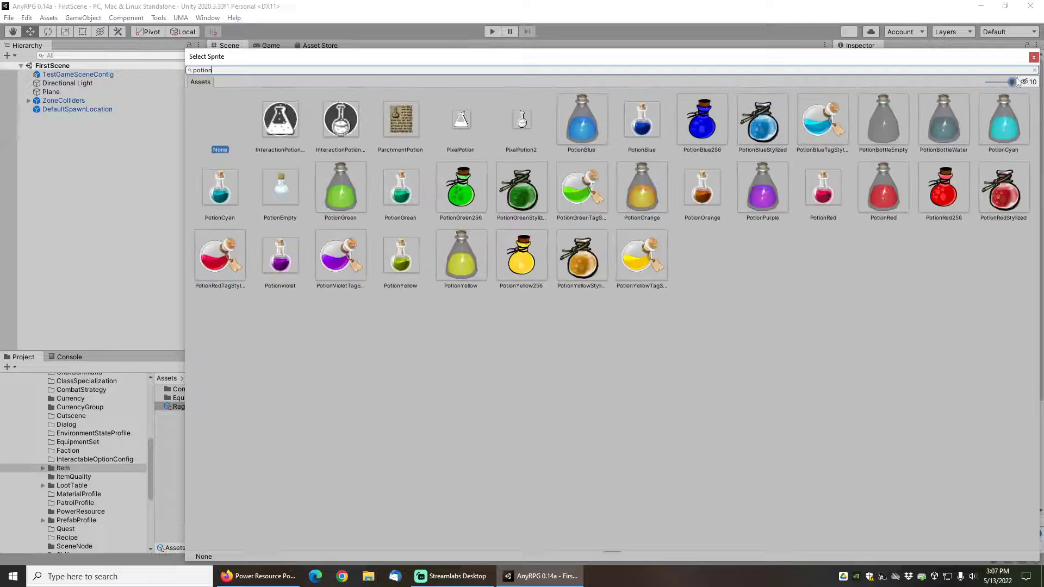
double_click(885, 185)
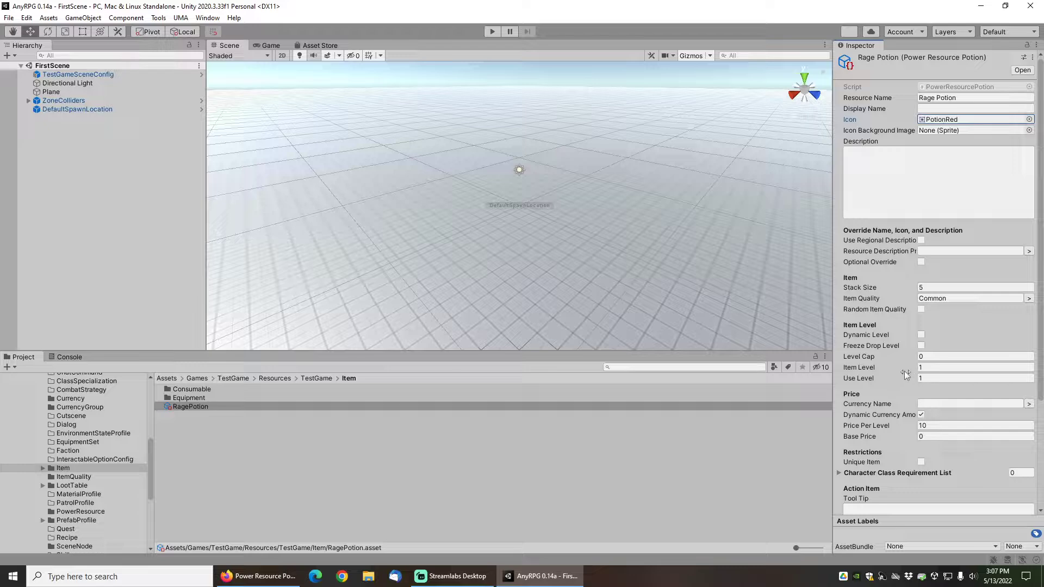
Set the Rage Potion's tool tip to "drink me" and its cool down to 10
scroll(898, 373, "down", 3)
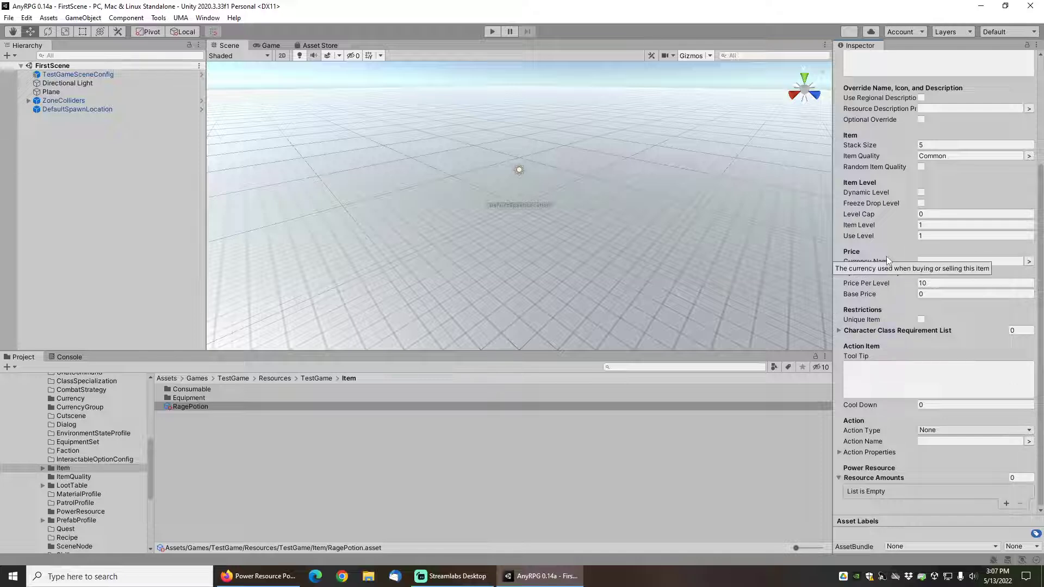
left_click(879, 377)
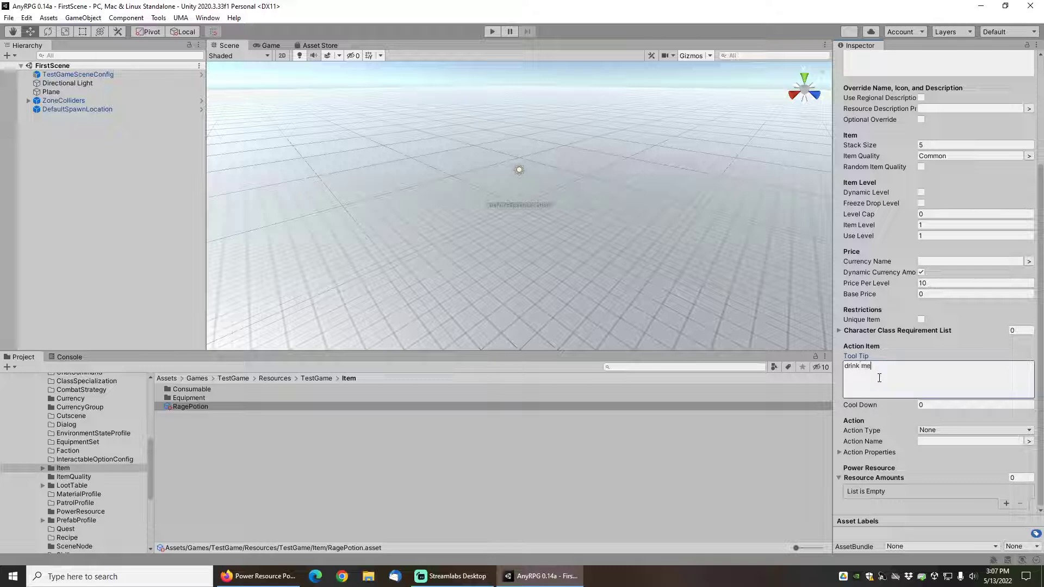
key("Tab")
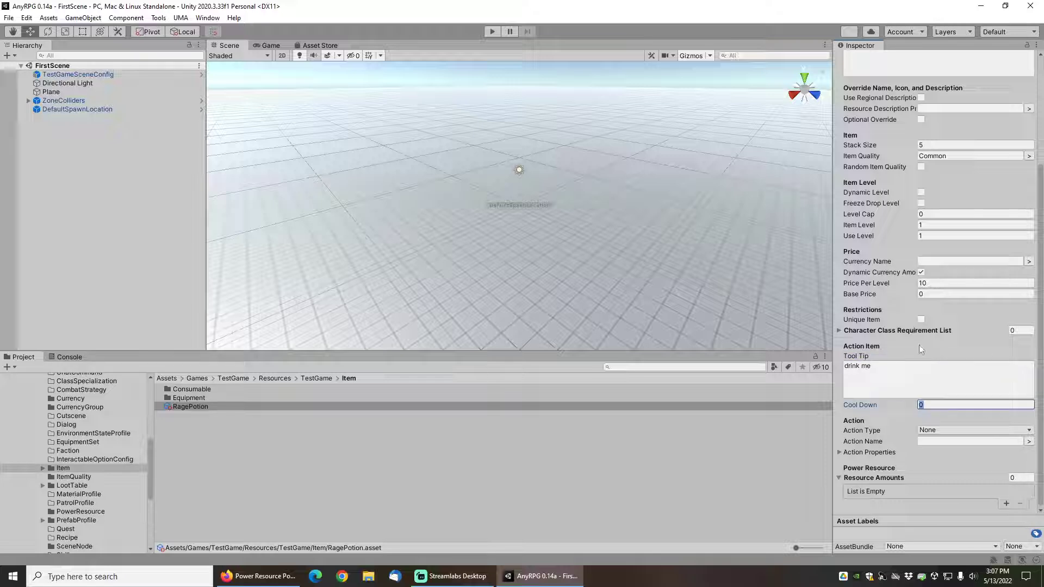
type("10")
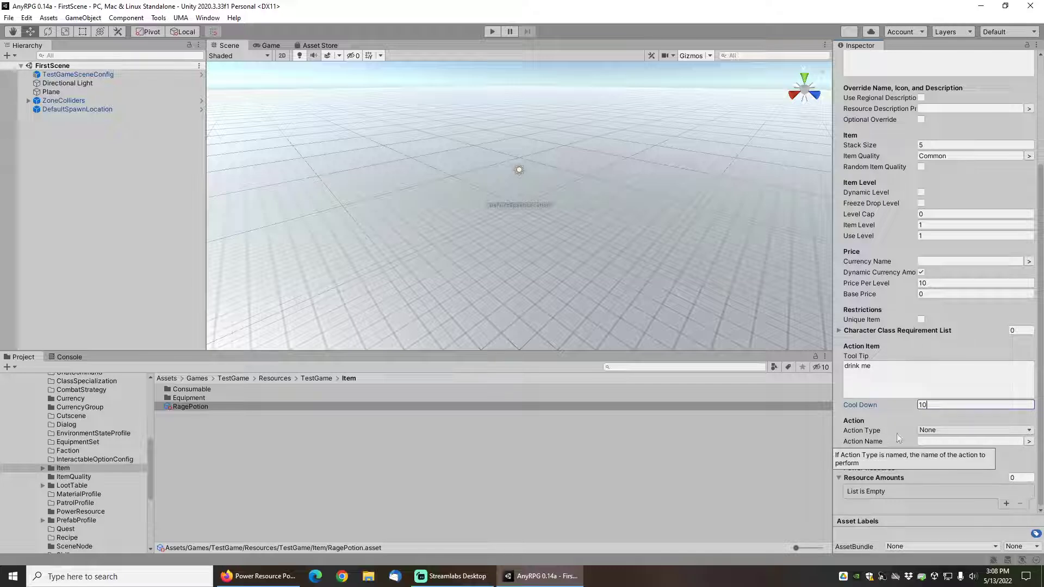
Set the Rage Potion's action type to Named
left_click(927, 430)
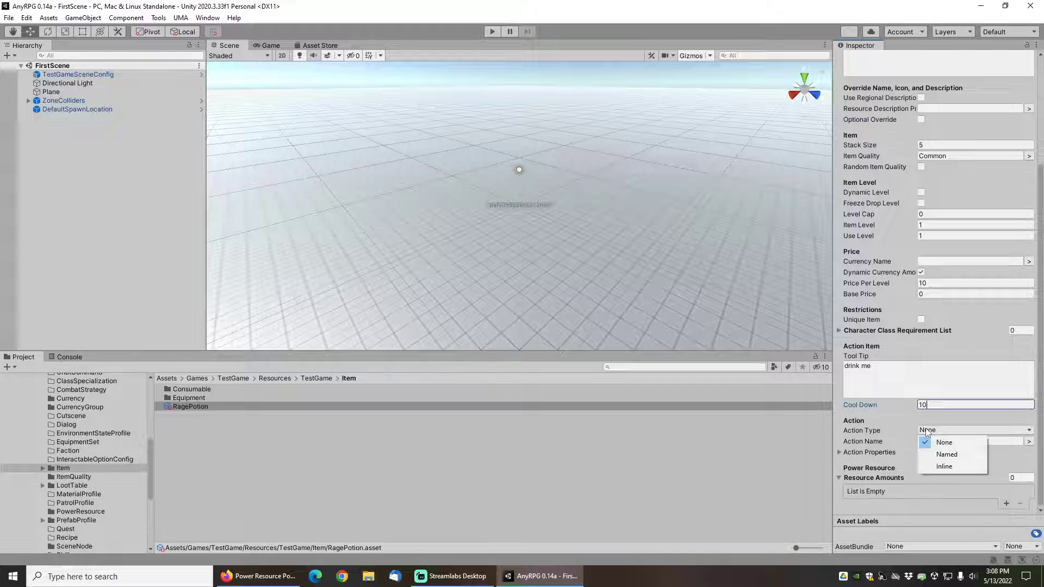
left_click(945, 455)
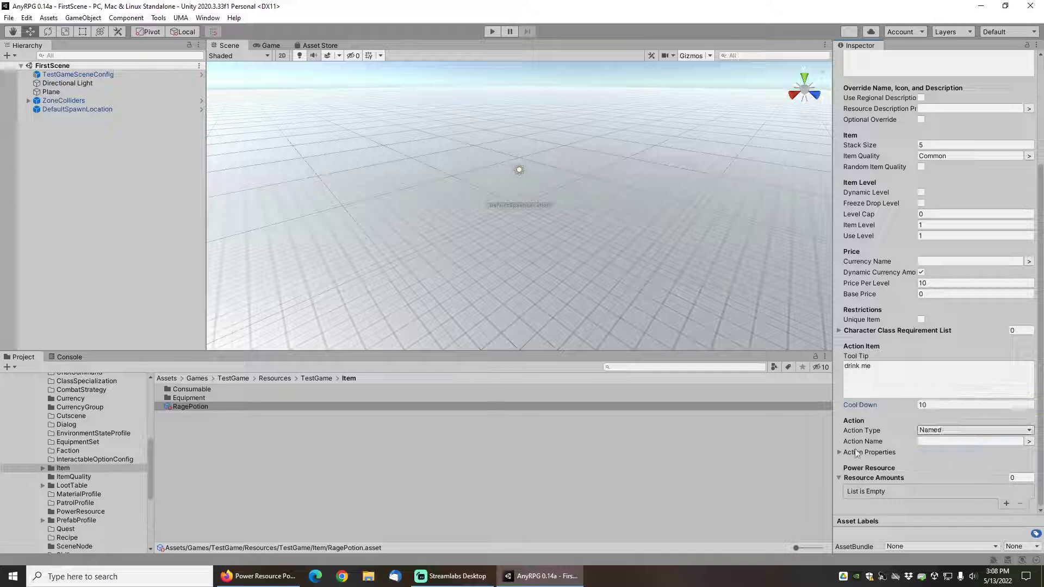
left_click(861, 452)
scroll(858, 463, "down", 4)
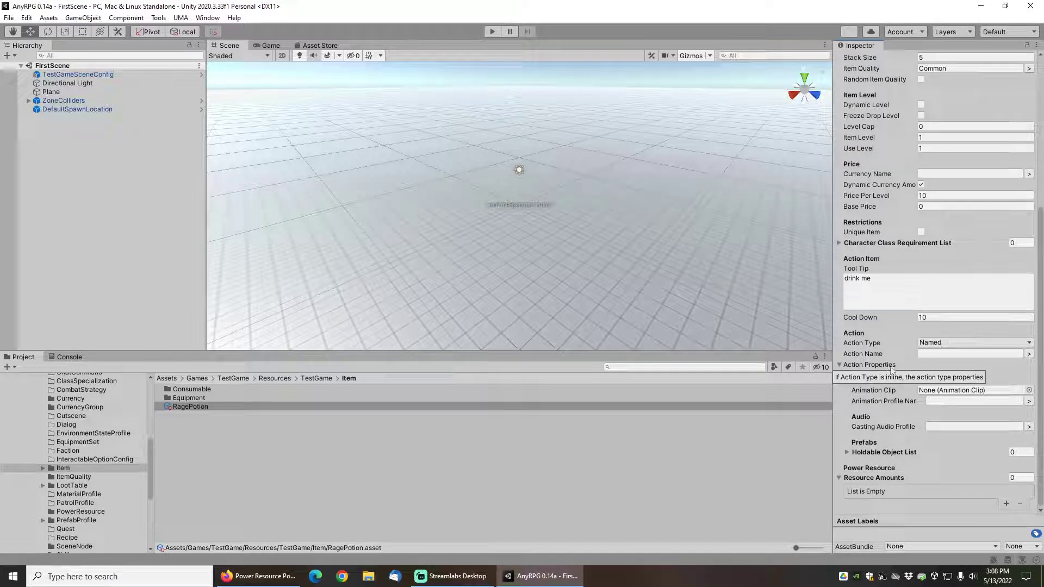
left_click(932, 342)
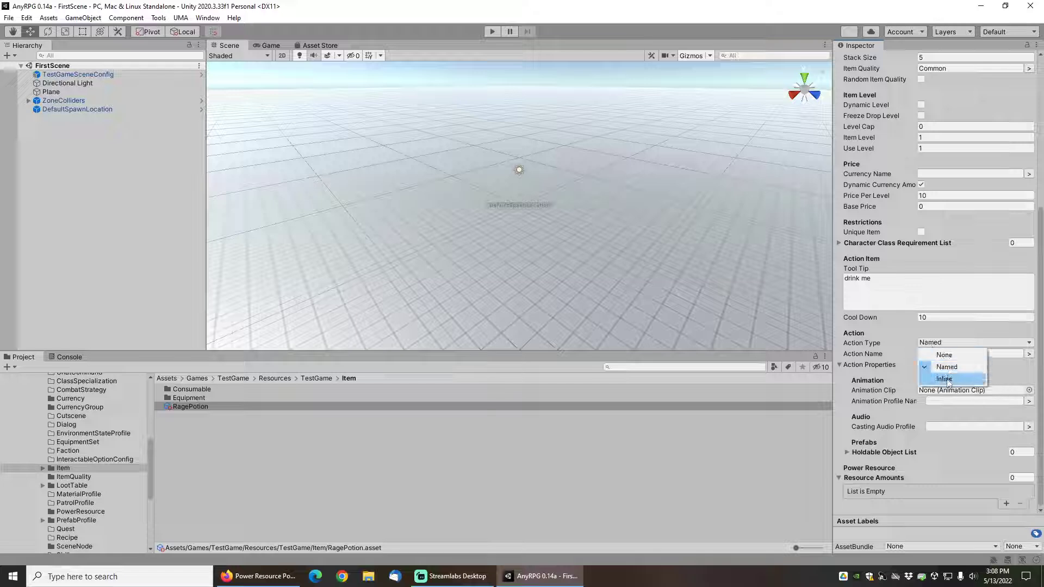
left_click(946, 379)
left_click(934, 342)
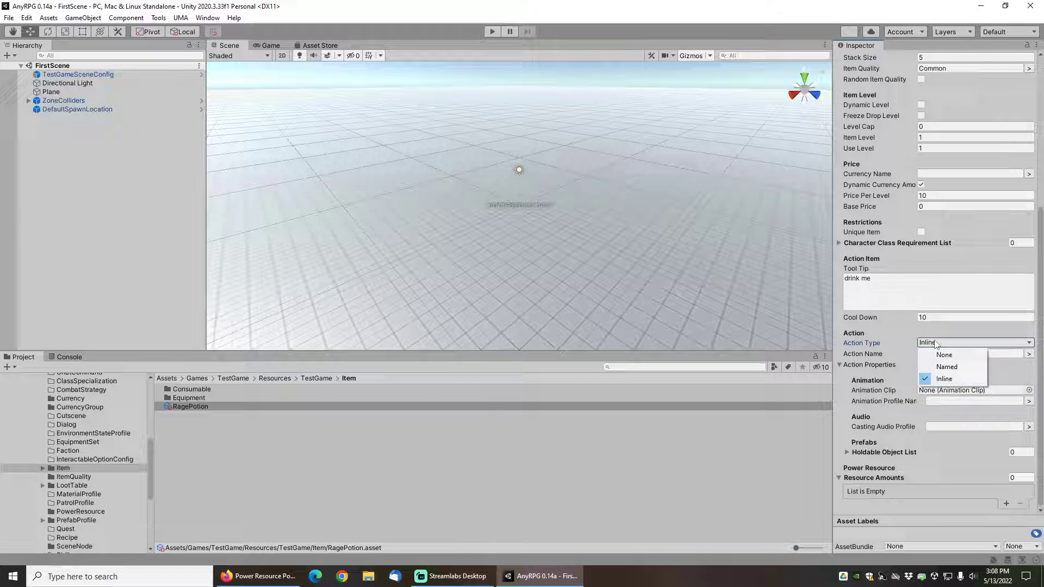
left_click(947, 367)
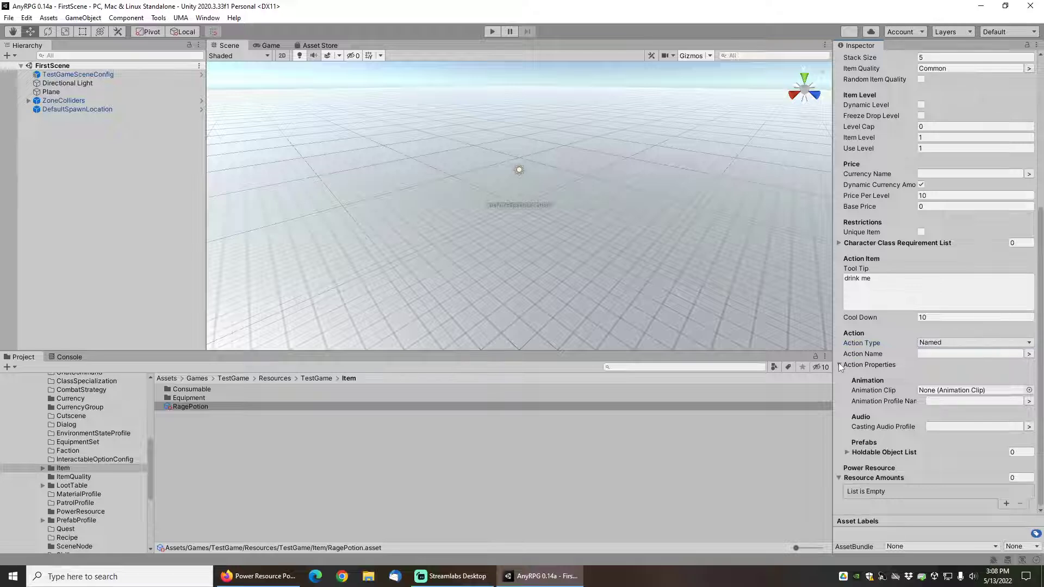
left_click(838, 364)
Assign the Drink Red Potion animated action as the Rage Potion's action name
left_click(1028, 441)
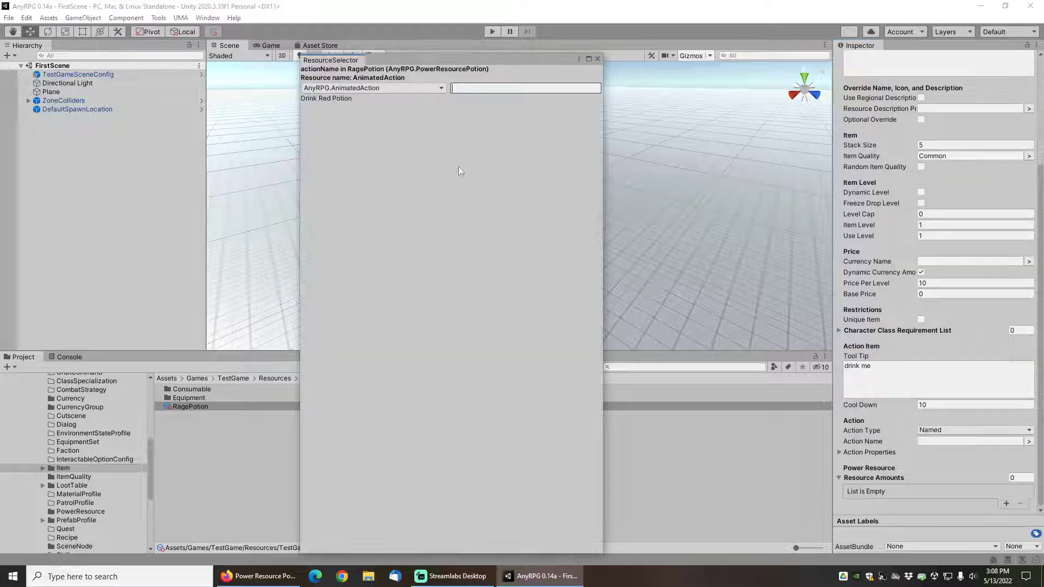
left_click(340, 98)
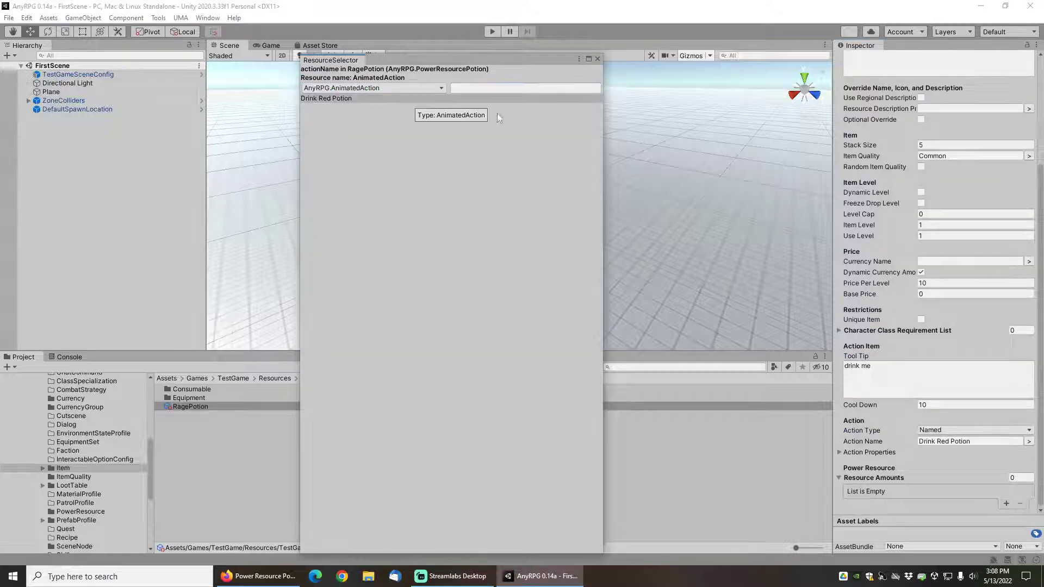
left_click(596, 59)
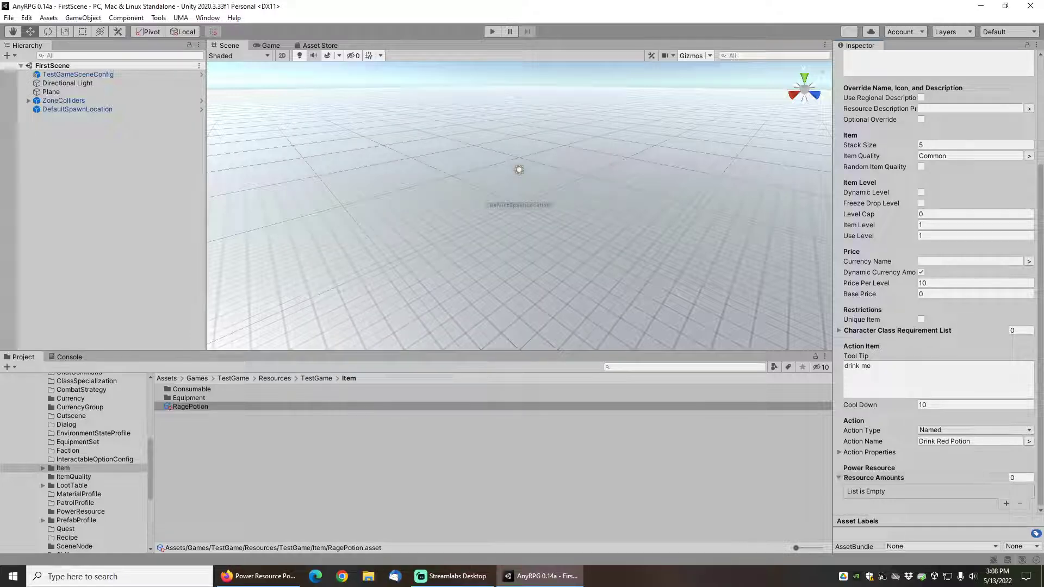
Add one resource amount entry to the potion for the Rage resource with a base amount of 100
left_click(1025, 480)
type("1")
key("Return")
scroll(908, 466, "down", 2)
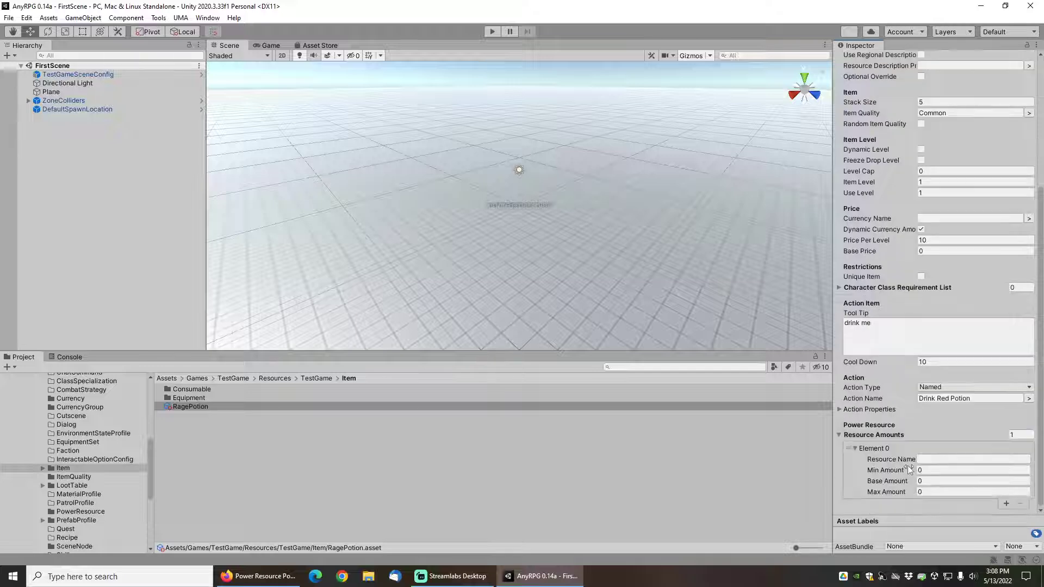
left_click(946, 458)
type("Rage")
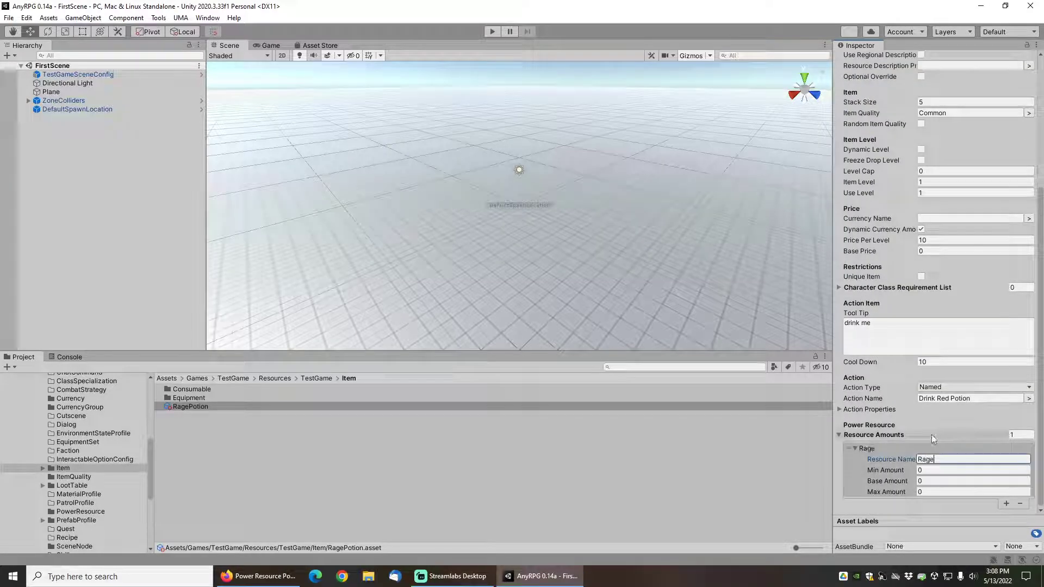
left_click(939, 480)
type("100")
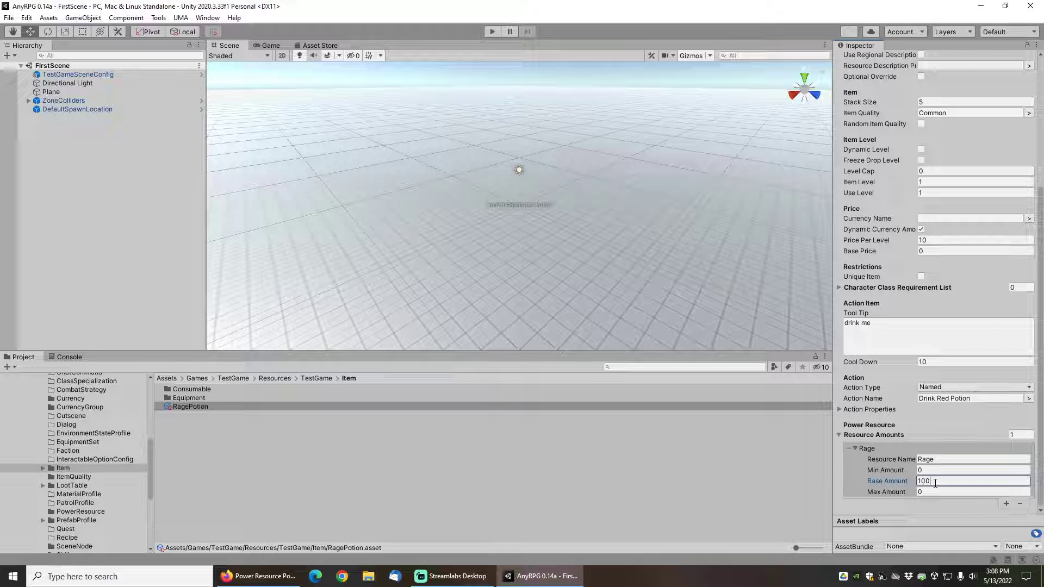
key("Tab")
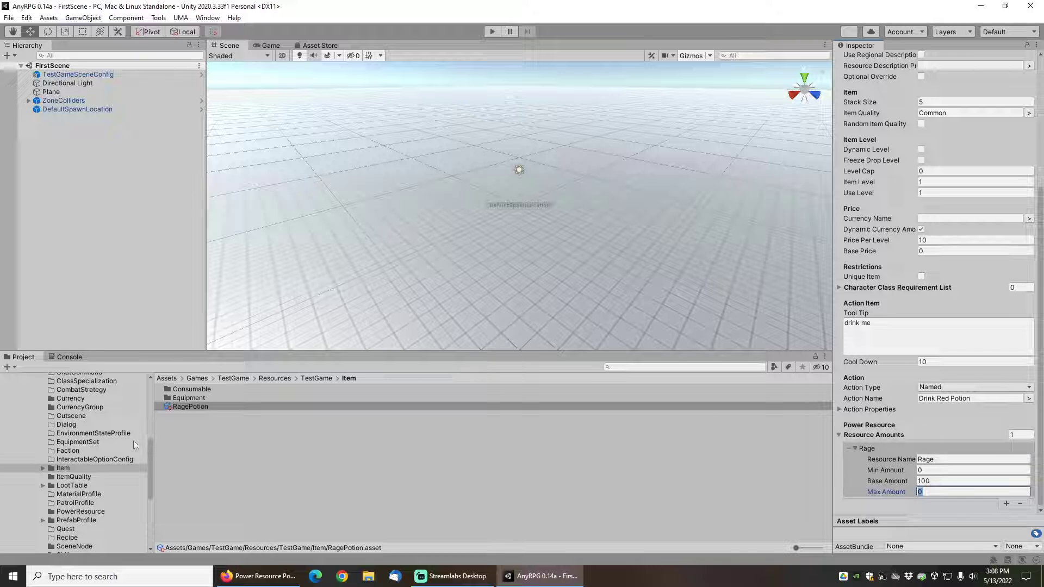
Open the ItemsVendorCollection asset in the Items subfolder of TestGame's VendorCollection resources
scroll(107, 487, "down", 3)
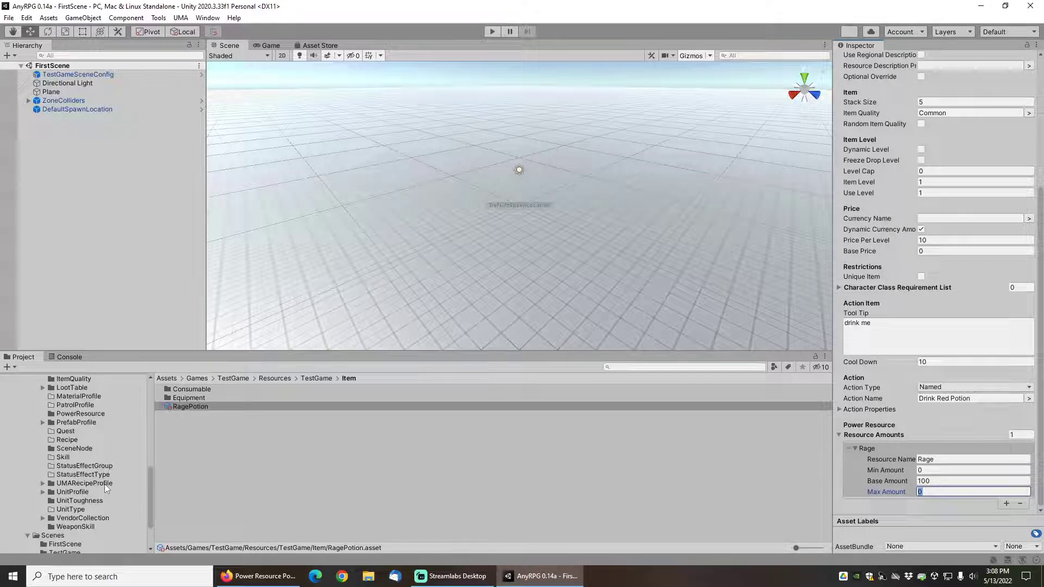
left_click(87, 519)
left_click(43, 518)
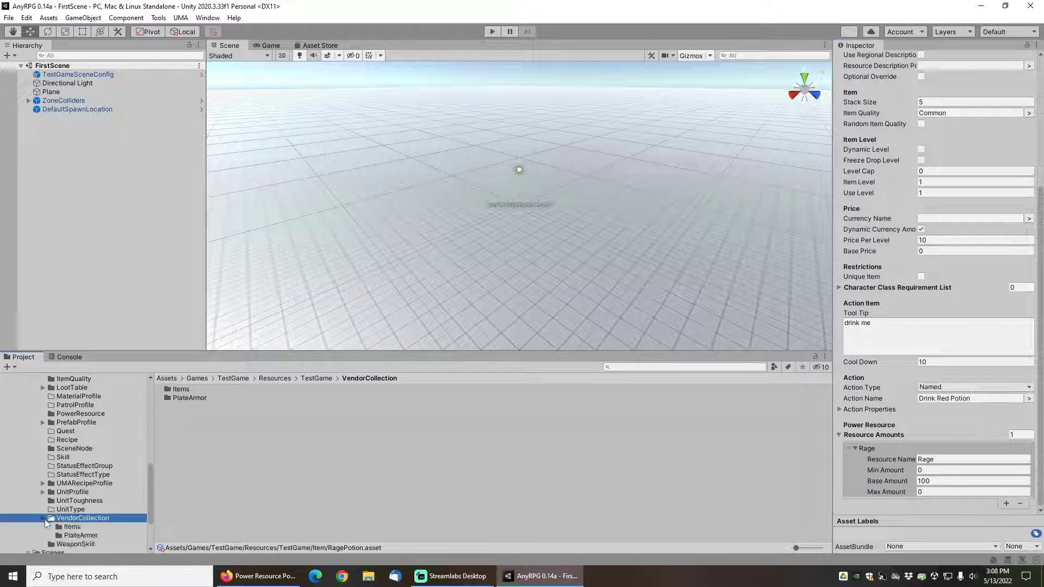
left_click(71, 526)
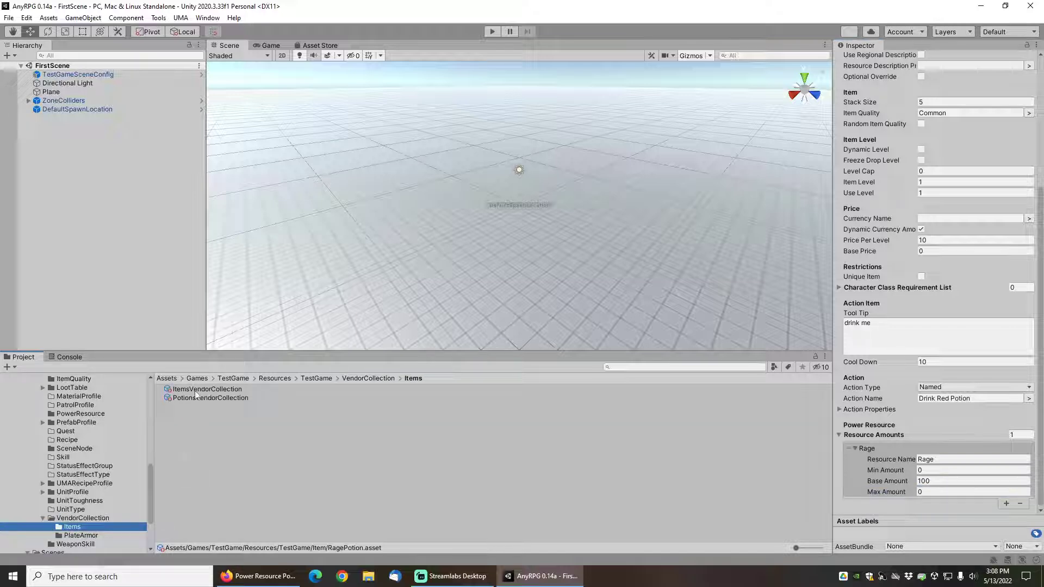
left_click(197, 390)
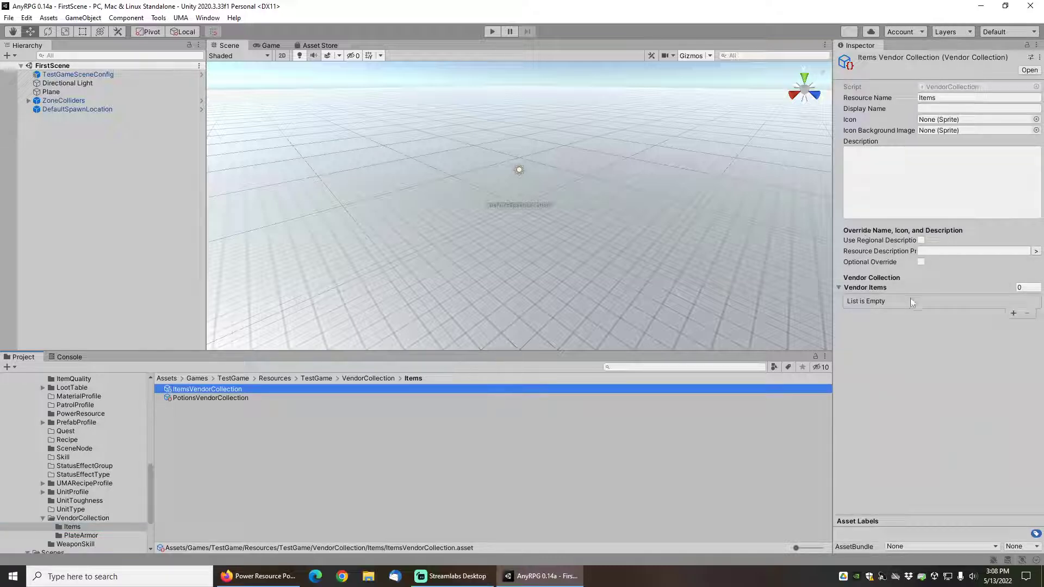
Add one vendor item entry for Rage Potion to the Items vendor collection and make its quantity unlimited
left_click(1027, 287)
type("1")
key("Return")
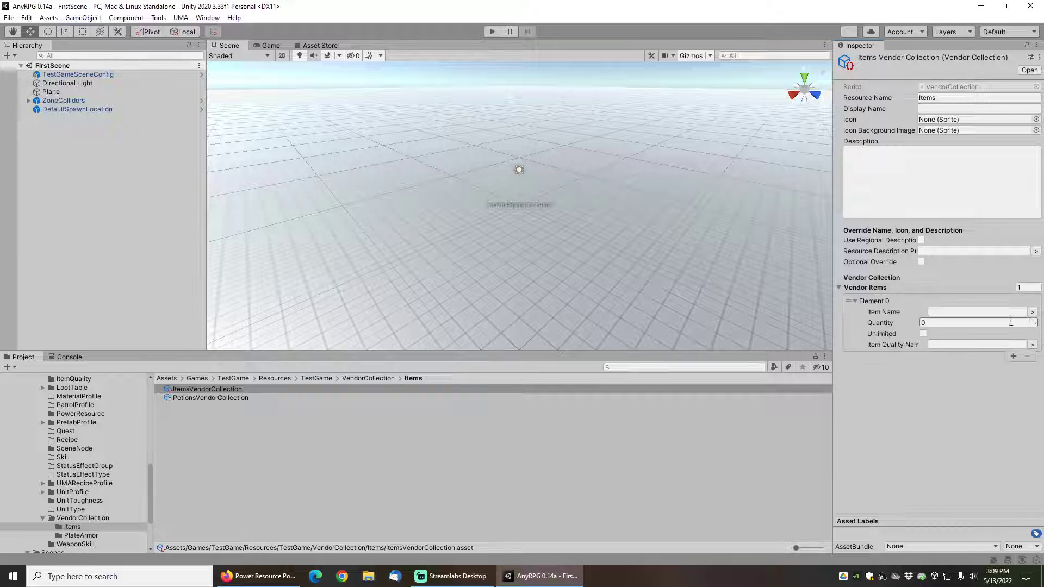
left_click(1031, 311)
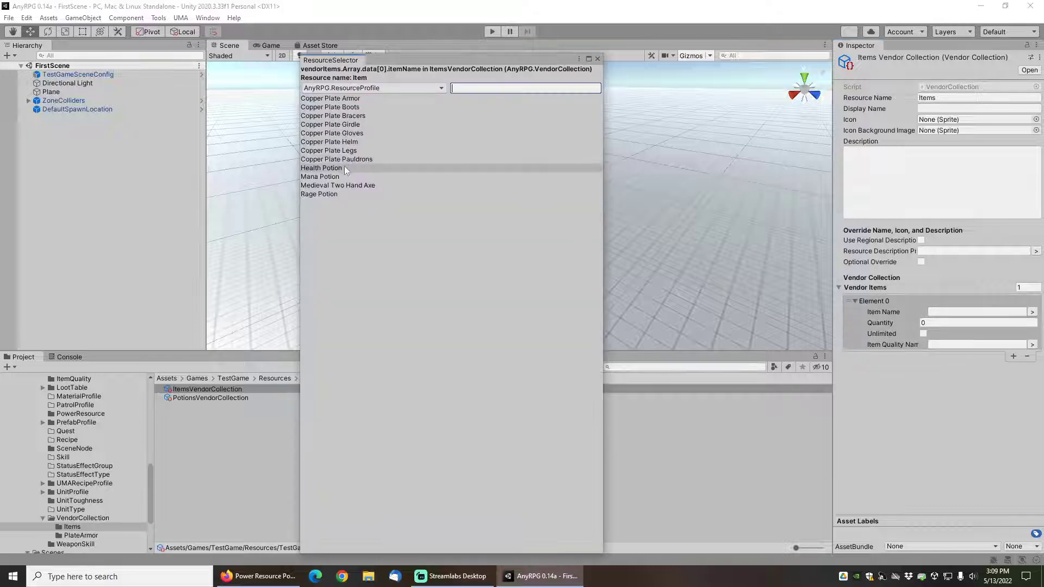
left_click(326, 195)
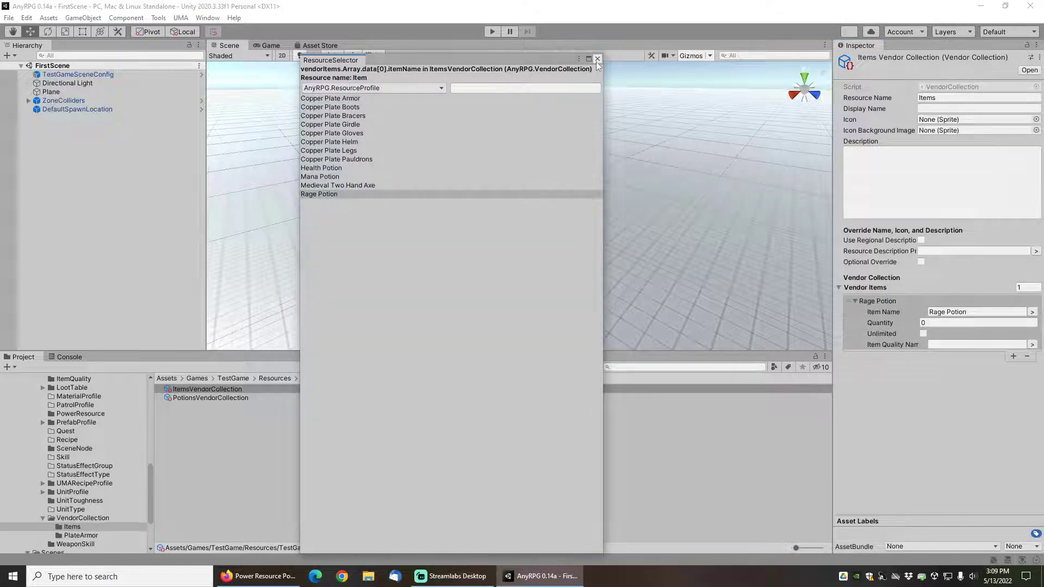
left_click(597, 59)
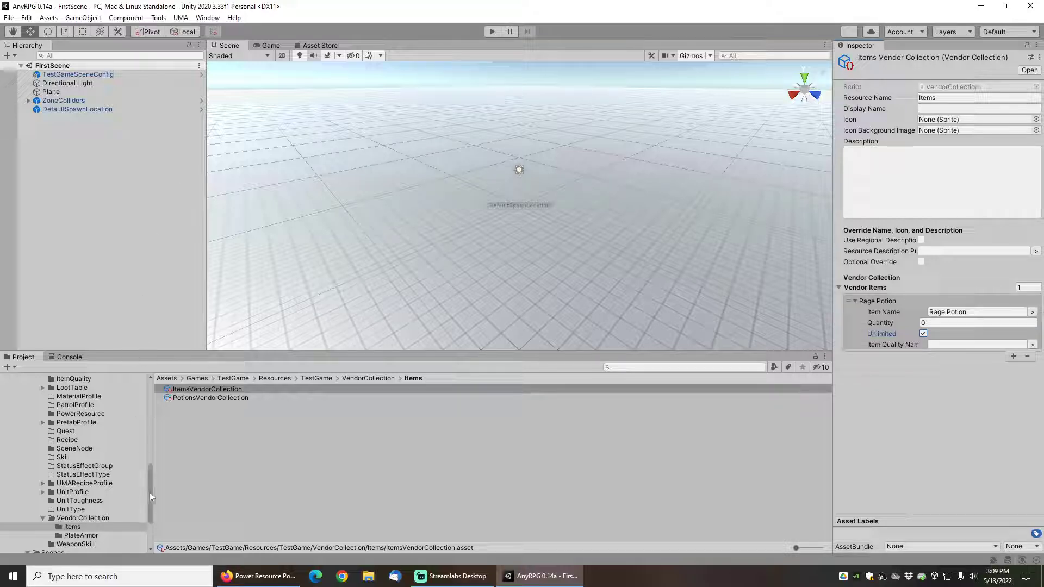
Add the VendorNPCUnitSpawnNode prefab from TestGame's Interactable Vendor prefab folder to FirstScene
left_click_drag(150, 487, 152, 433)
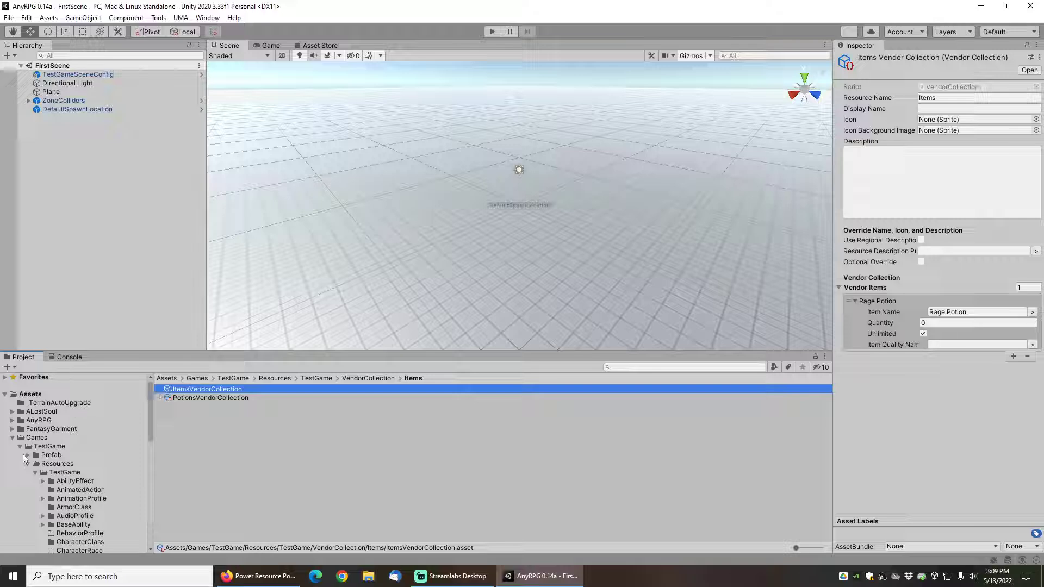
left_click(28, 456)
left_click(35, 481)
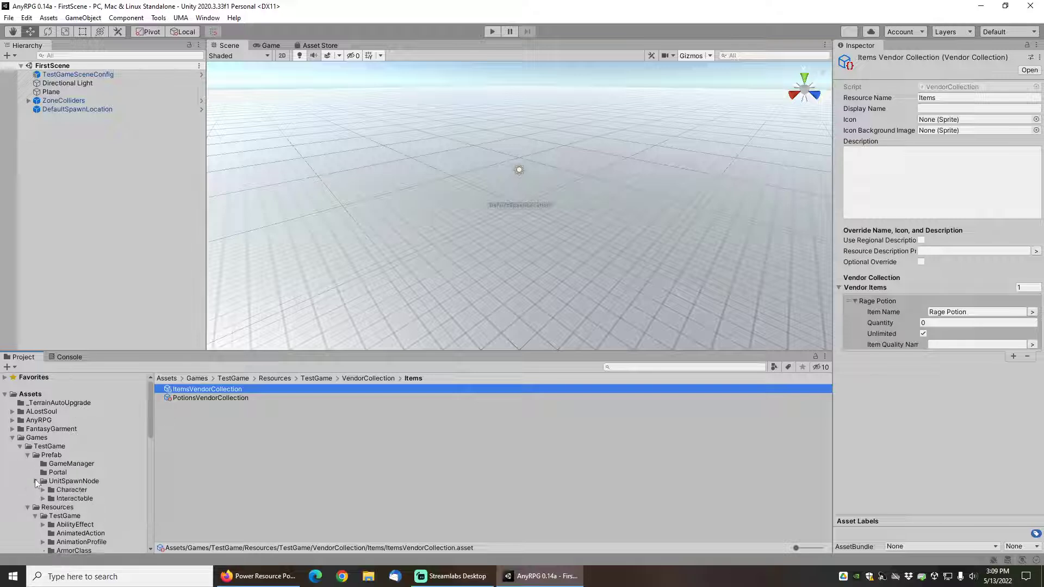
left_click(43, 498)
left_click(74, 516)
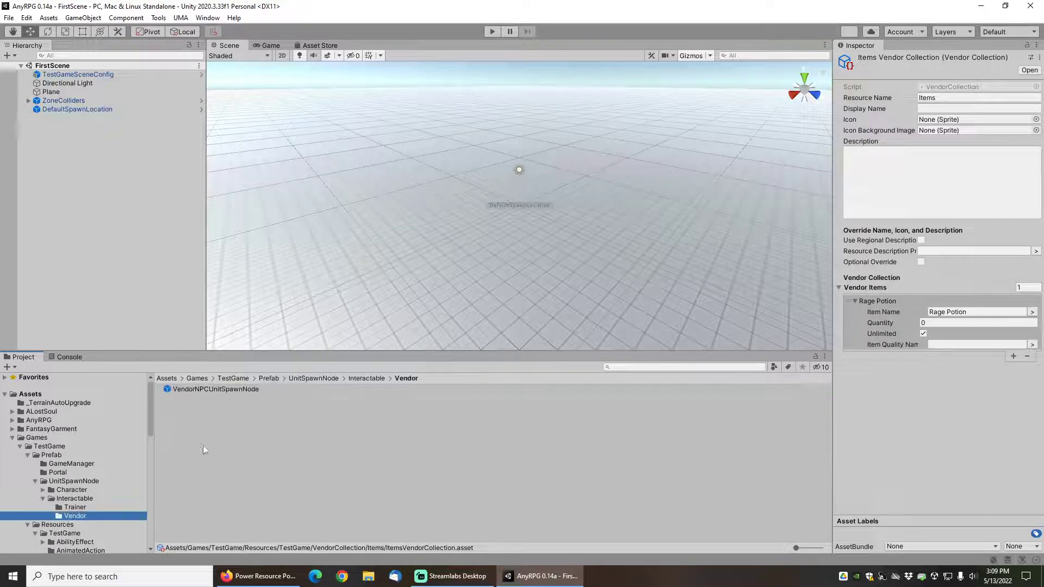
left_click_drag(213, 389, 87, 197)
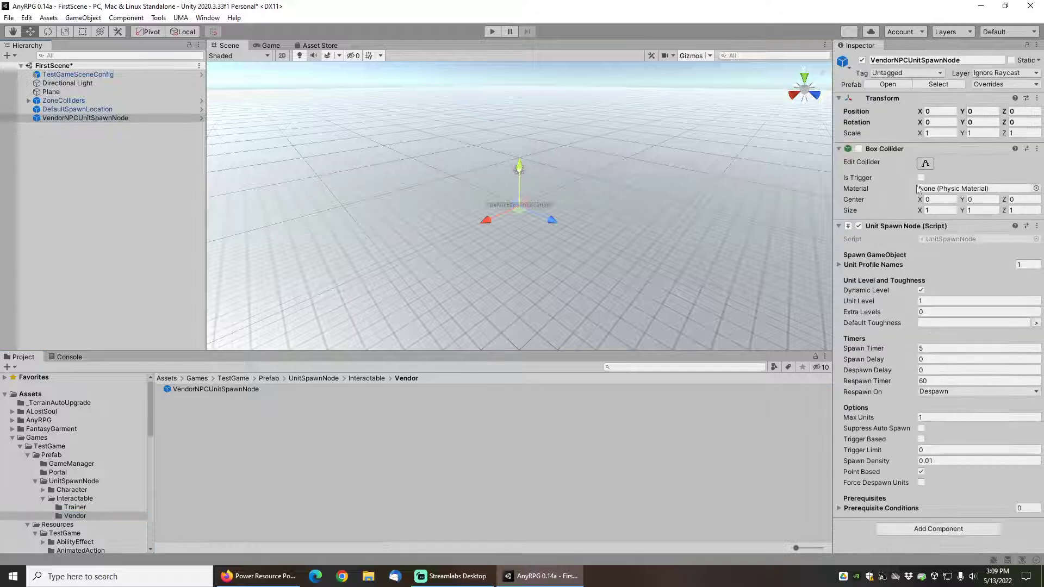
Set the vendor spawn node's Z position to 5
left_click(1030, 111)
type("5e")
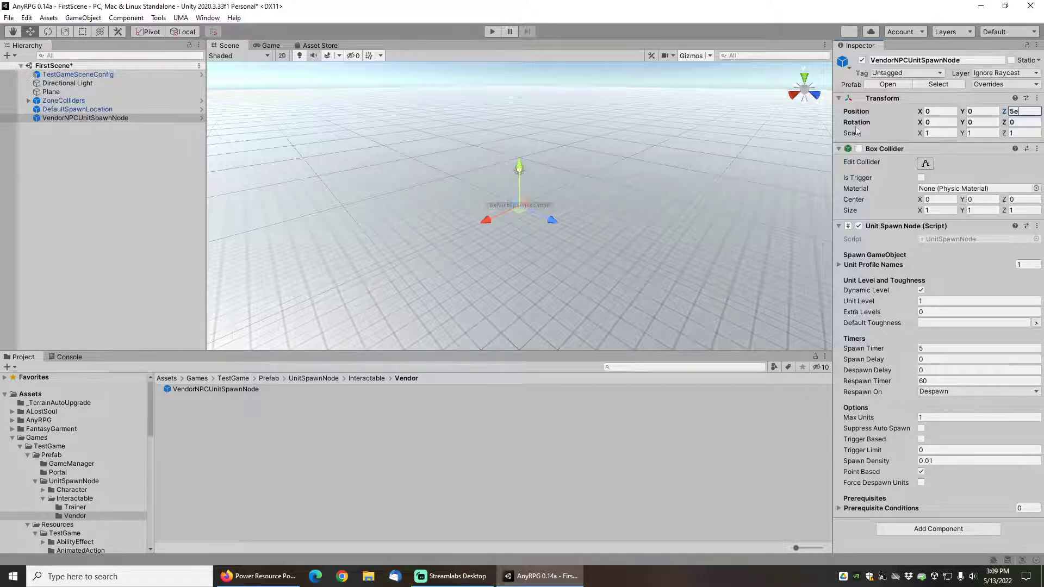
key("BackSpace")
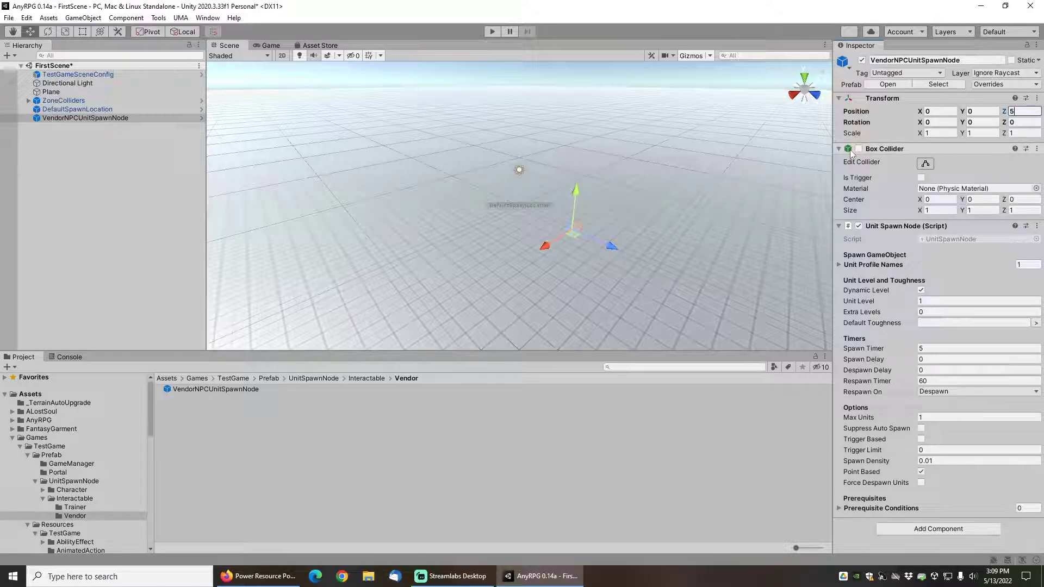
Rotate the vendor spawn node 180 degrees about the Y axis so it faces the default spawn location
left_click(82, 111)
left_click(81, 119)
key("e")
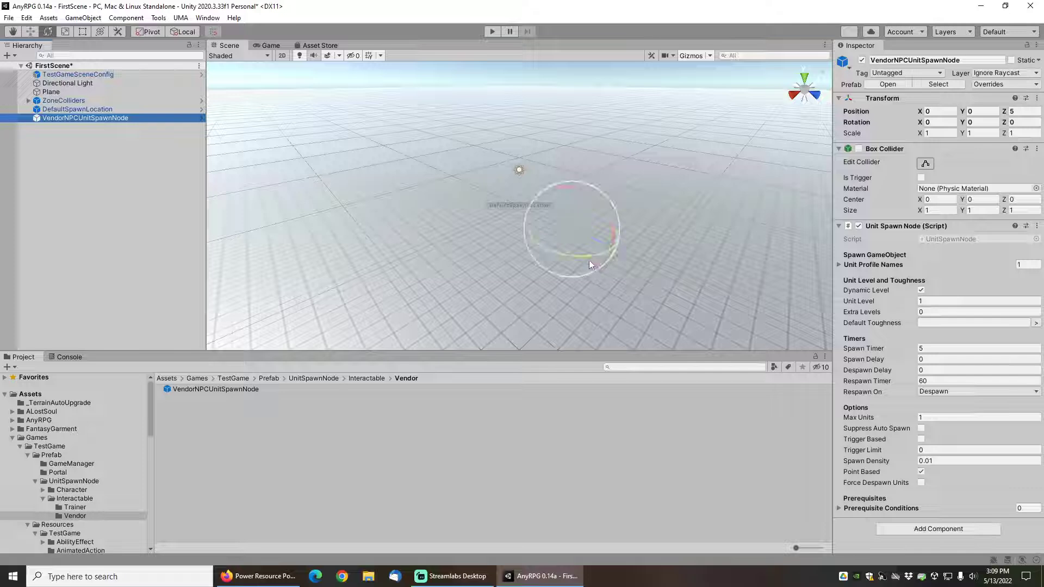
left_click_drag(587, 258, 294, 204)
key("w")
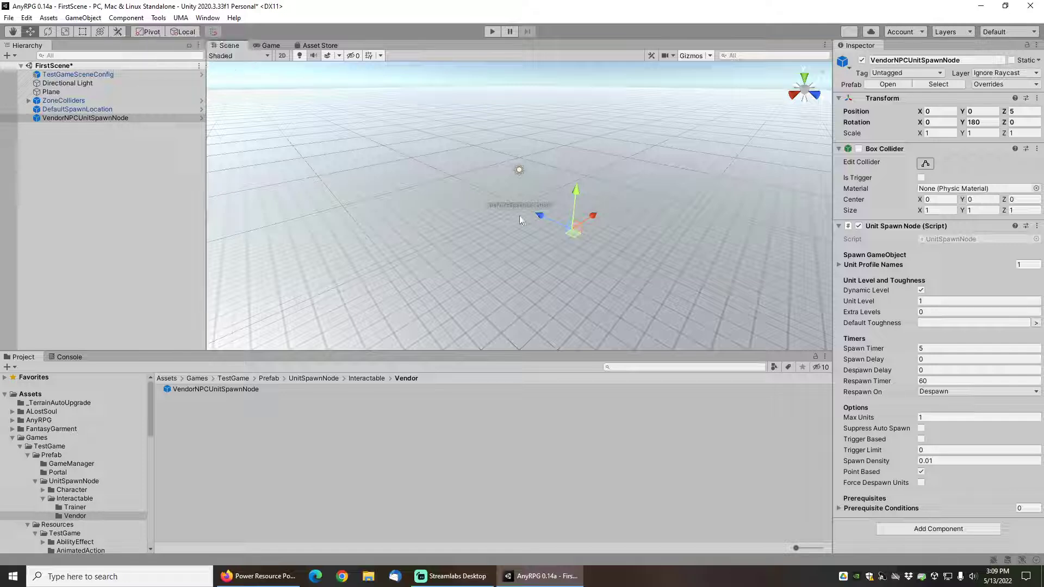
scroll(548, 222, "up", 4)
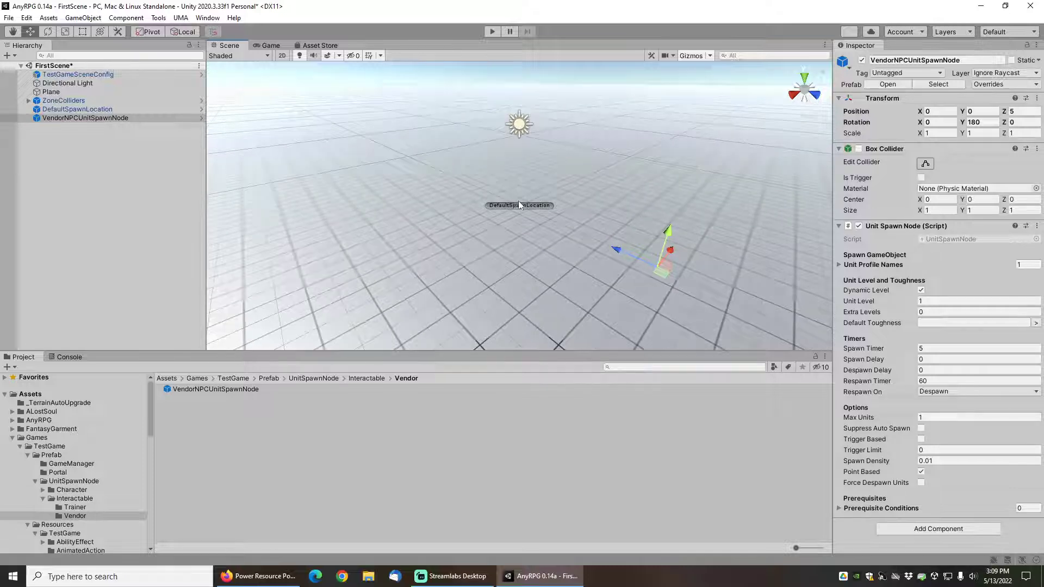
Save FirstScene and start the game in play mode
left_click(9, 17)
left_click(31, 69)
left_click(493, 31)
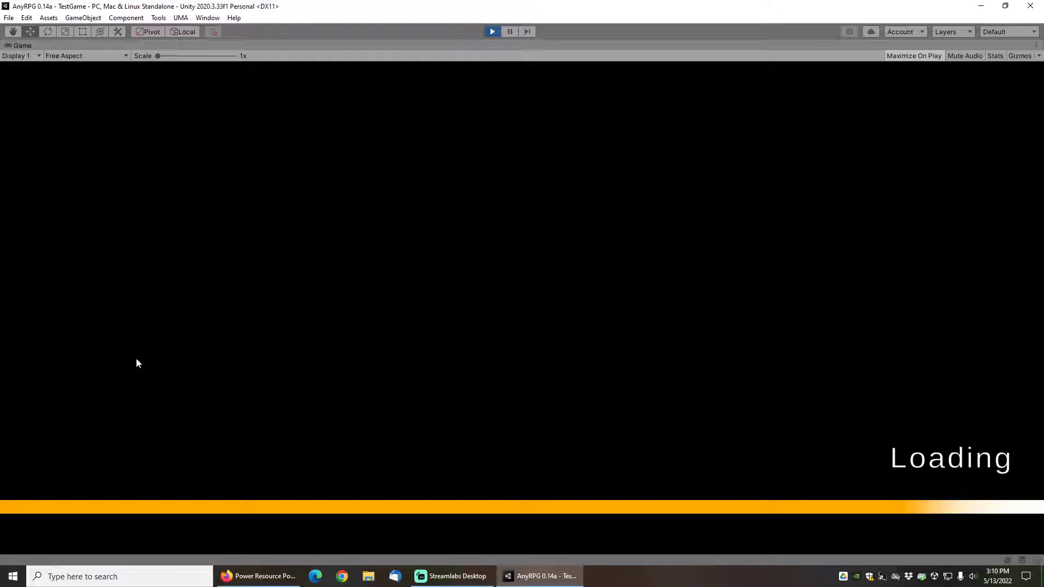
Start a new game from the main menu with the default Warrior character
left_click(119, 356)
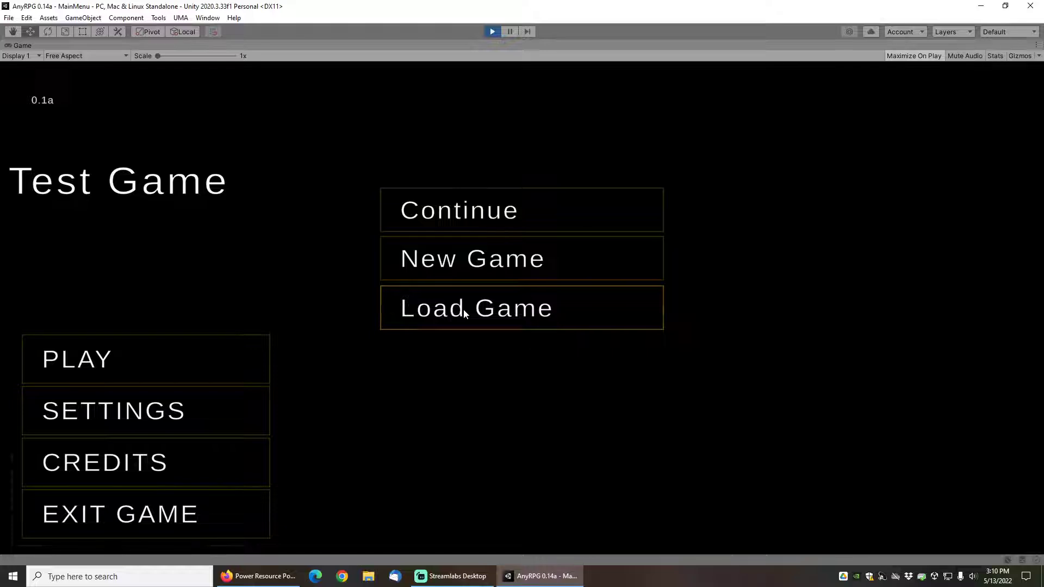
left_click(466, 262)
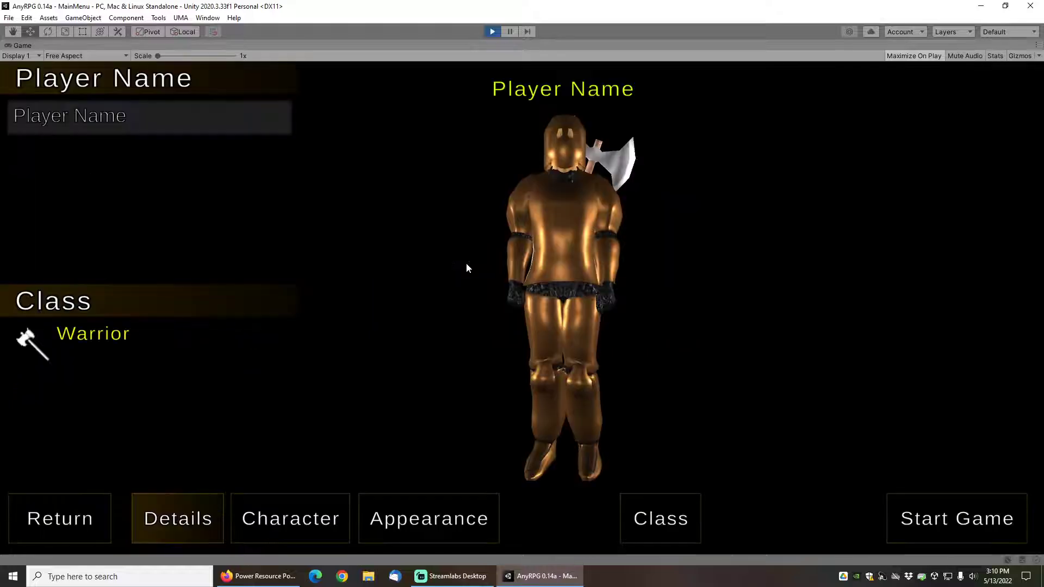
left_click(932, 523)
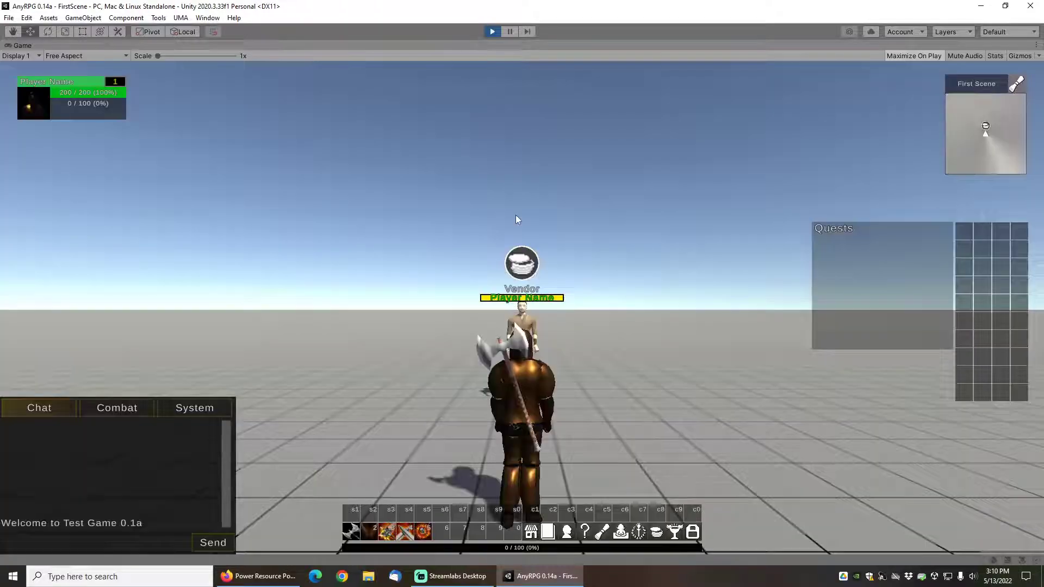
Walk the character up to the Vendor NPC and open its shop
right_click_drag(612, 250, 611, 296)
key("w")
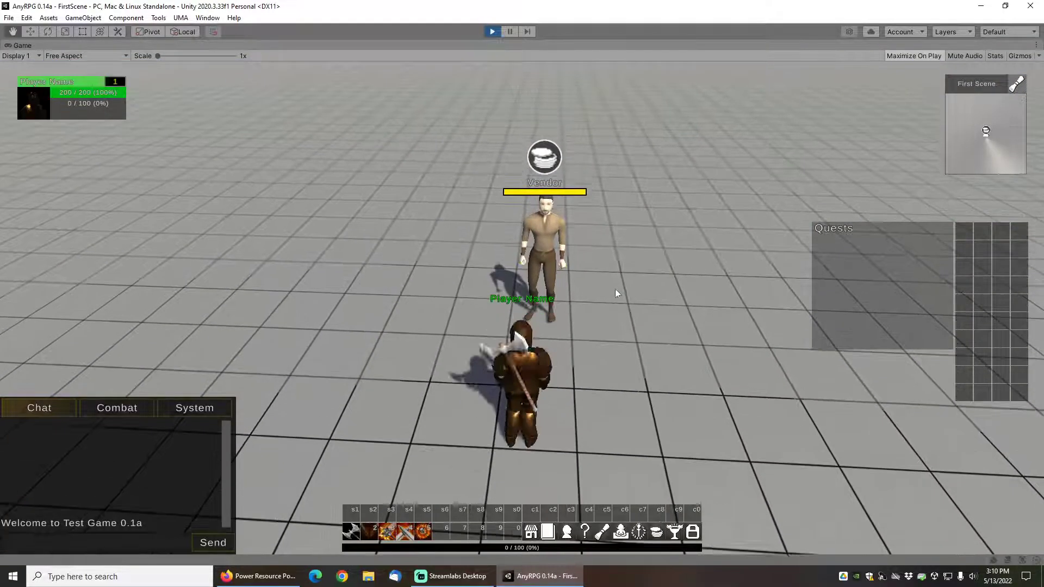
right_click(552, 188)
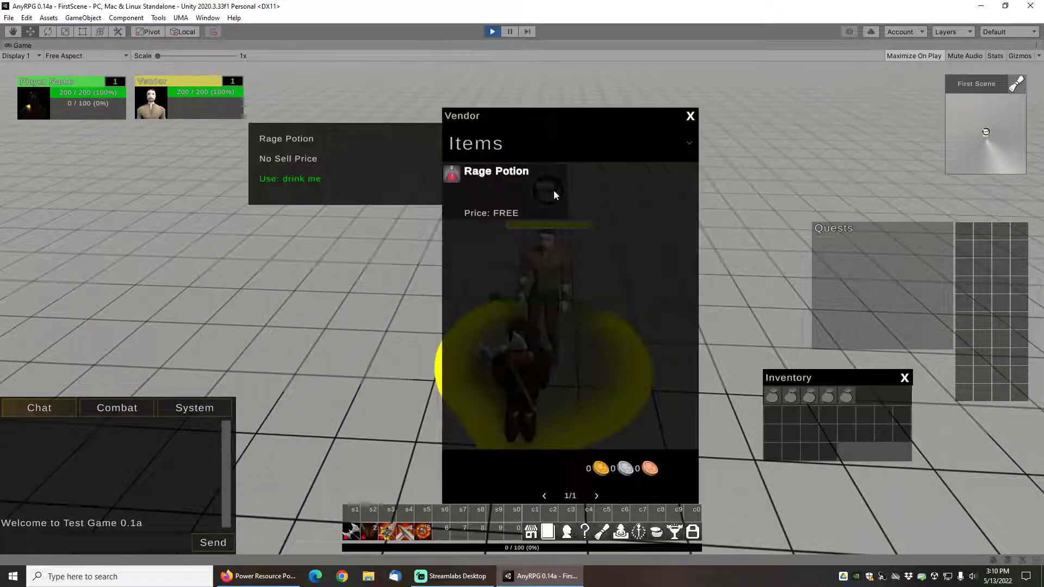
Buy eight Rage Potions from the vendor and close the vendor window
right_click(496, 188)
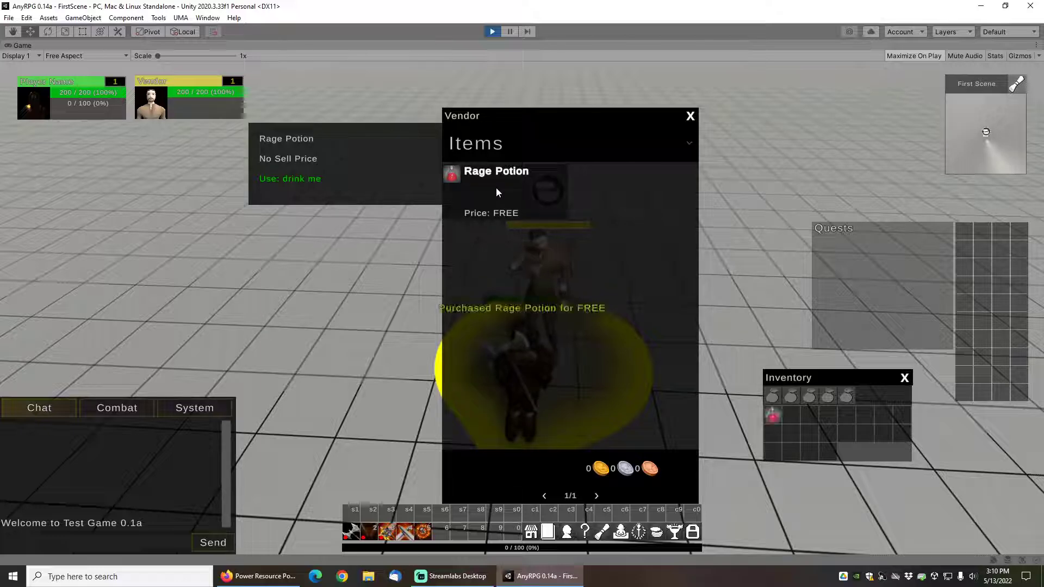
right_click(496, 187)
right_click(496, 187)
right_click(495, 188)
right_click(496, 188)
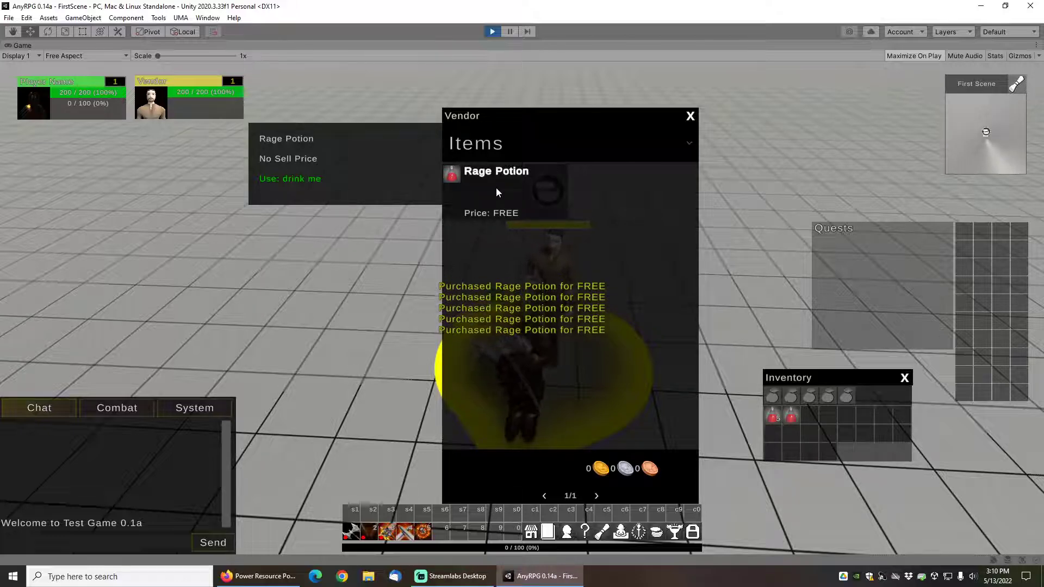
right_click(496, 188)
right_click(495, 188)
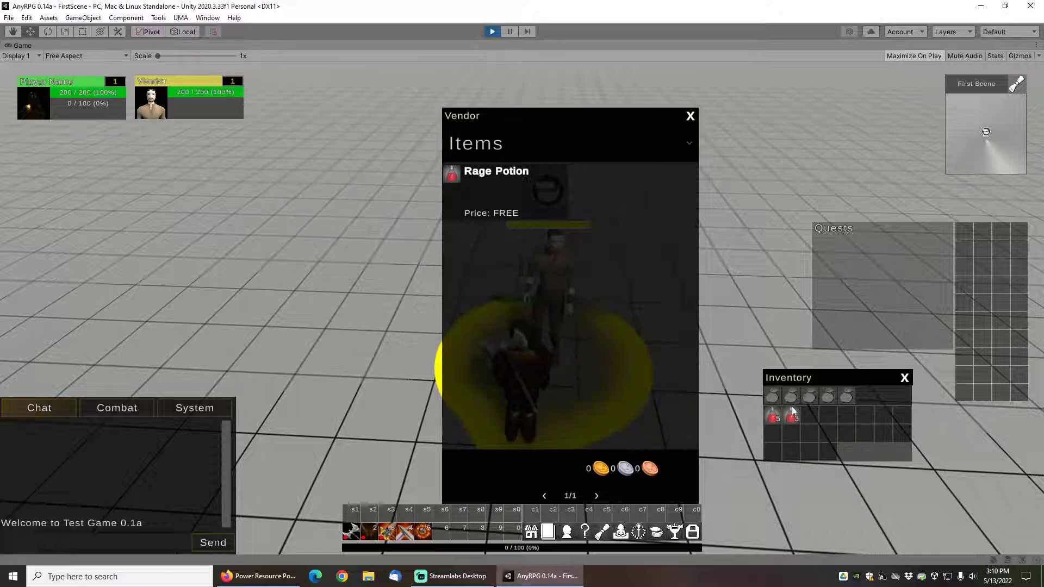
left_click(690, 116)
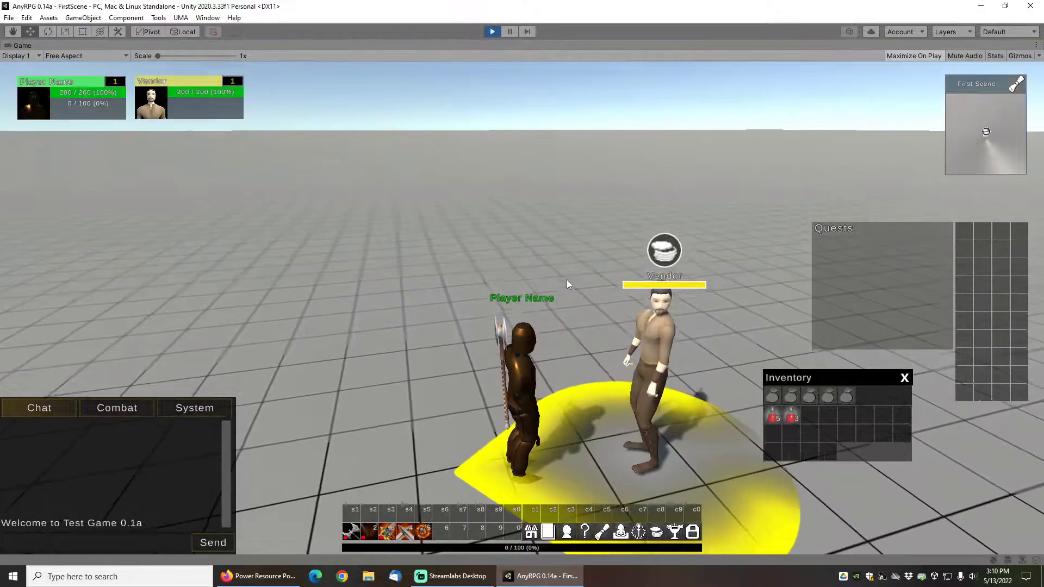
Move away from the vendor, view the character from the front, and drink a Rage Potion from the inventory
key("a")
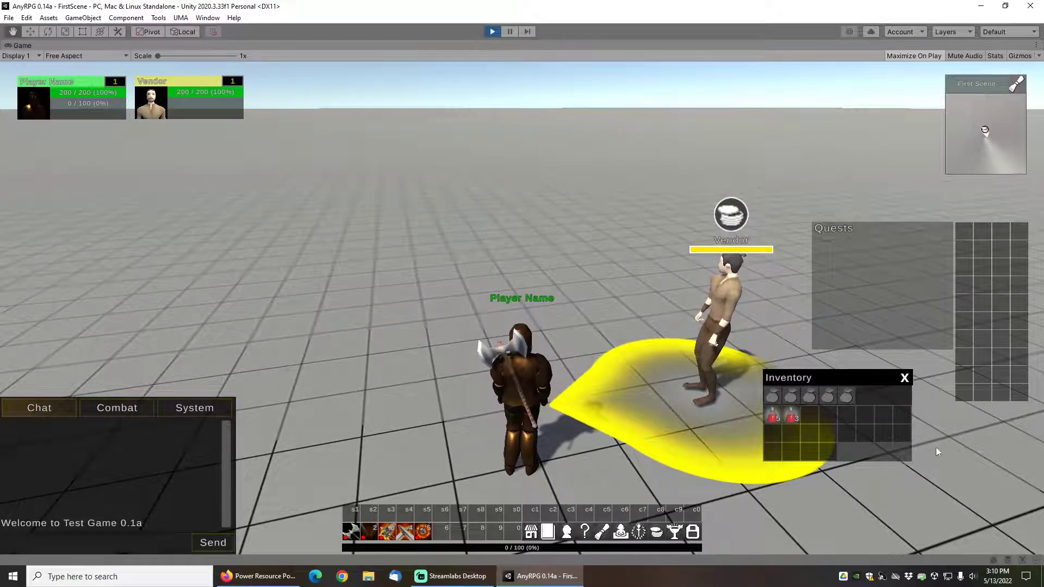
mouse_move(787, 419)
right_click_drag(543, 305, 380, 305)
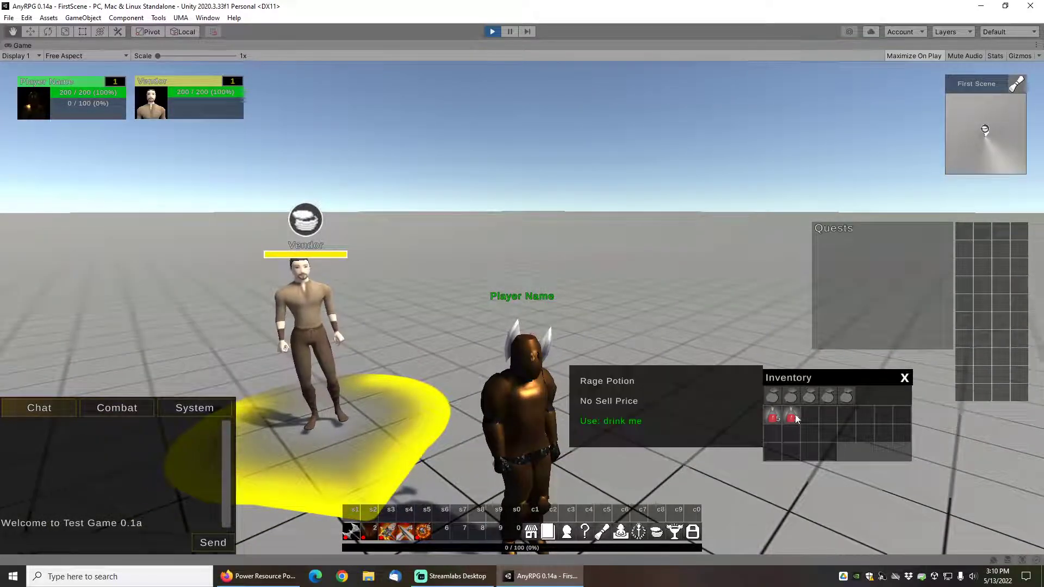
right_click(796, 418)
right_click_drag(648, 319, 611, 312)
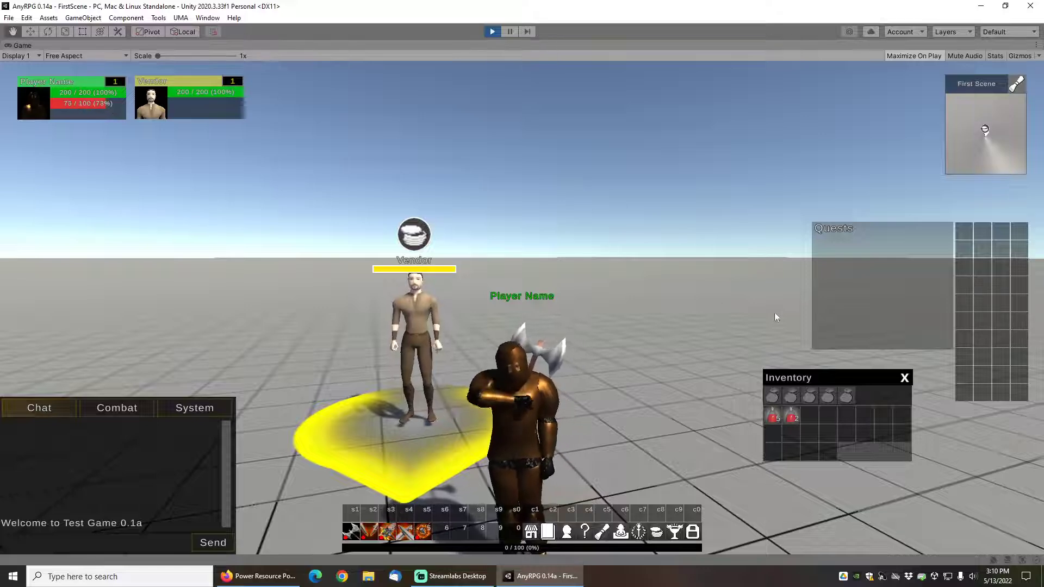
Close the inventory and exit play mode
left_click(904, 377)
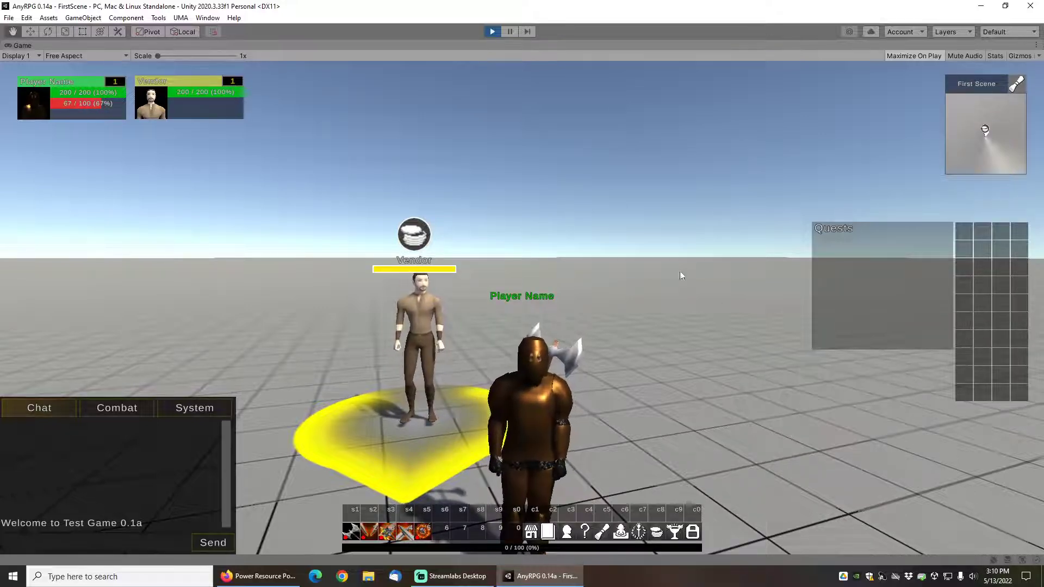
left_click_drag(679, 271, 695, 288)
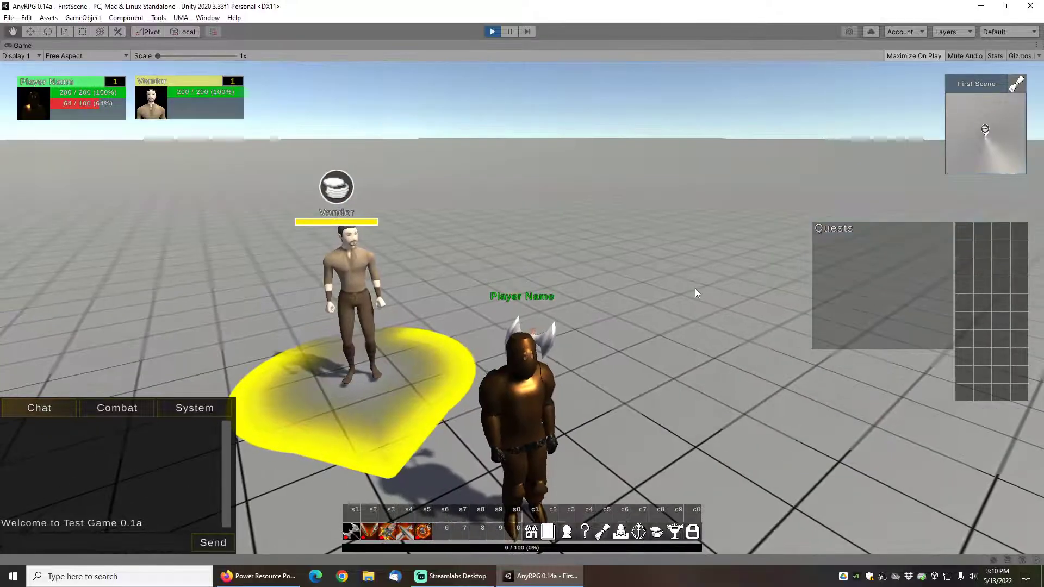
left_click(493, 32)
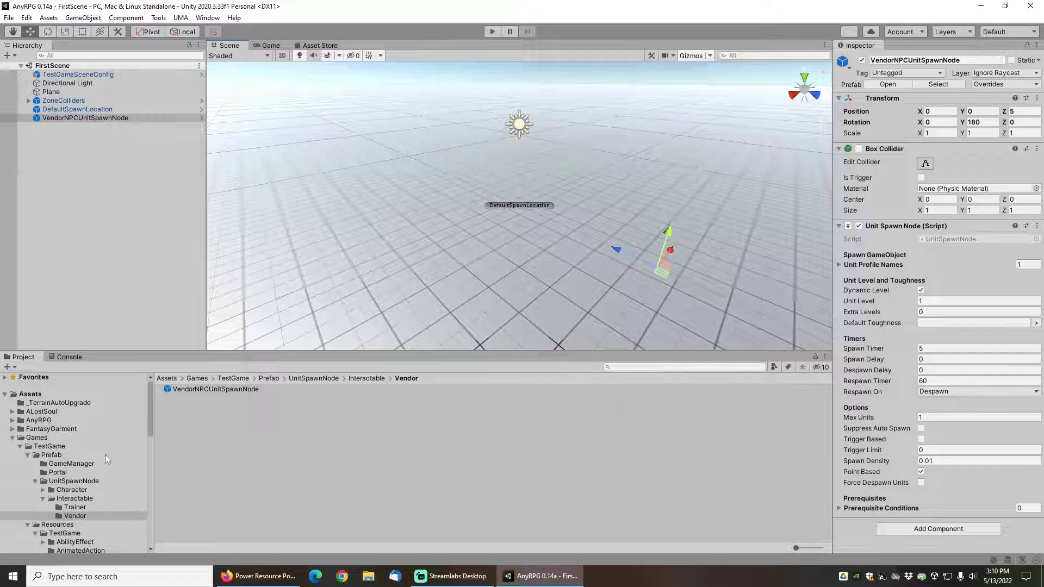
Switch to the AnyRPG documentation in Firefox and view the Action Effect Item page
scroll(105, 454, "down", 3)
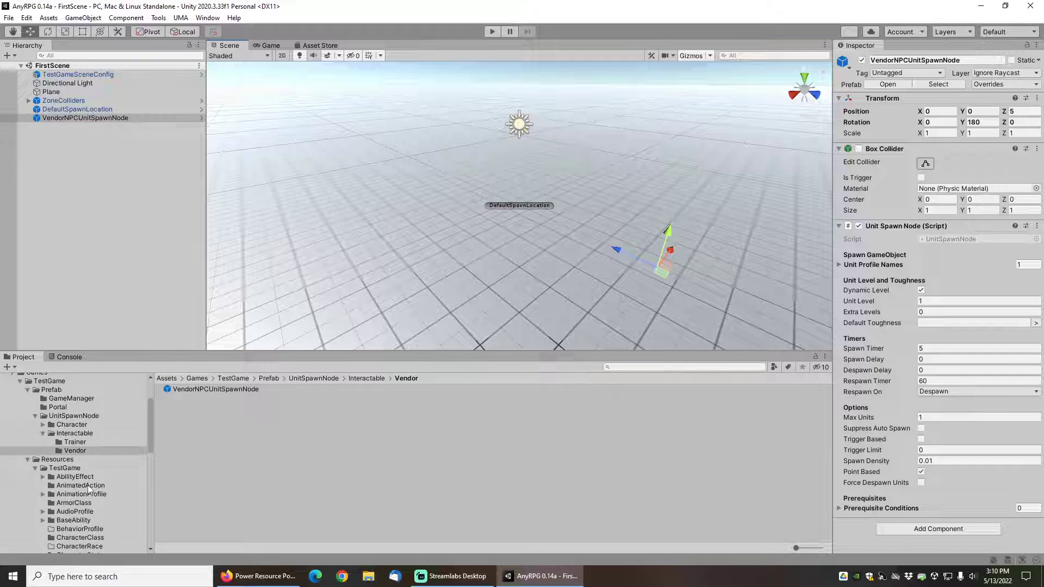
scroll(113, 495, "down", 10)
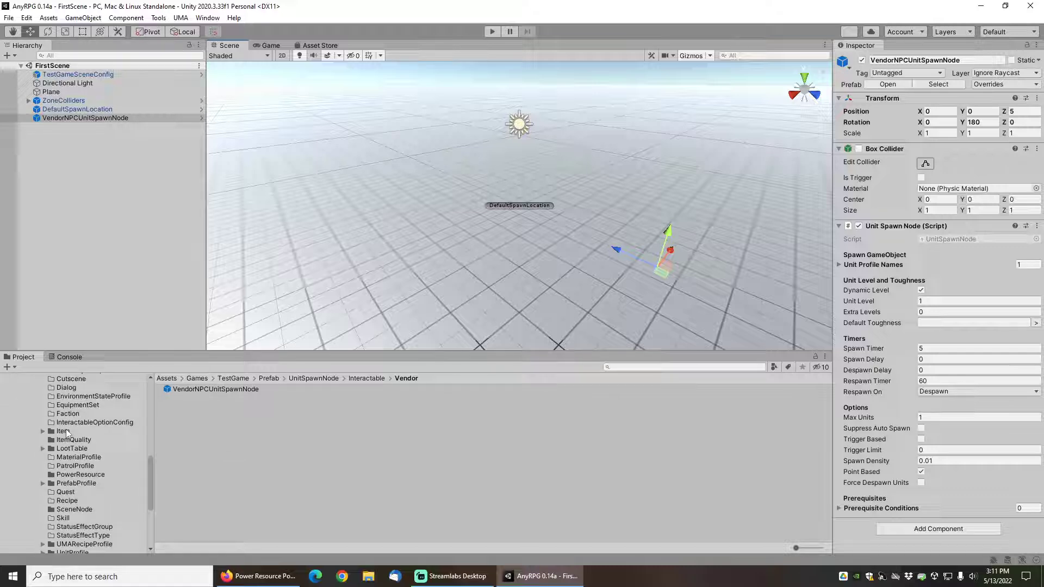
left_click(256, 576)
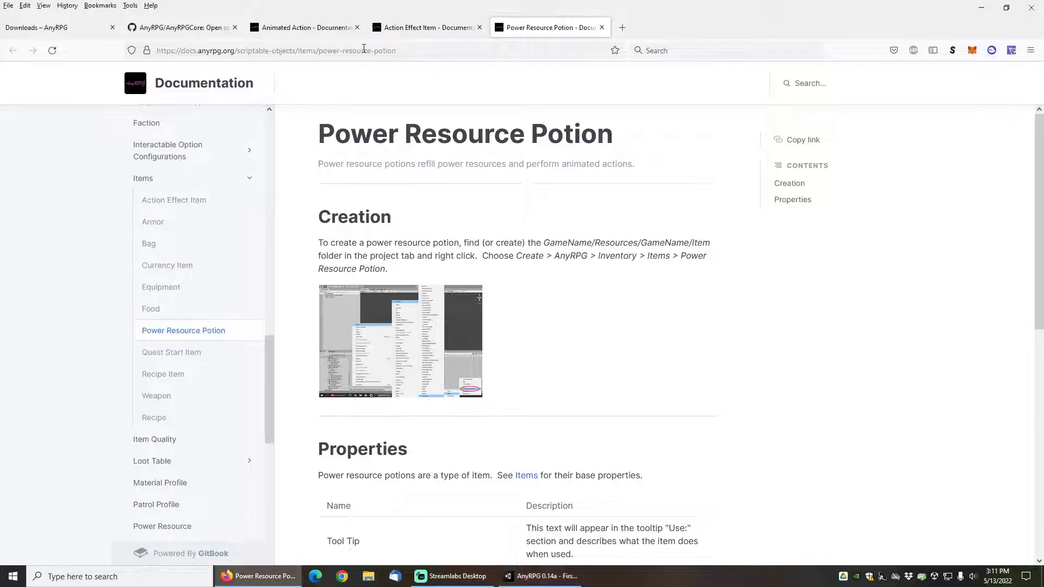
left_click(419, 31)
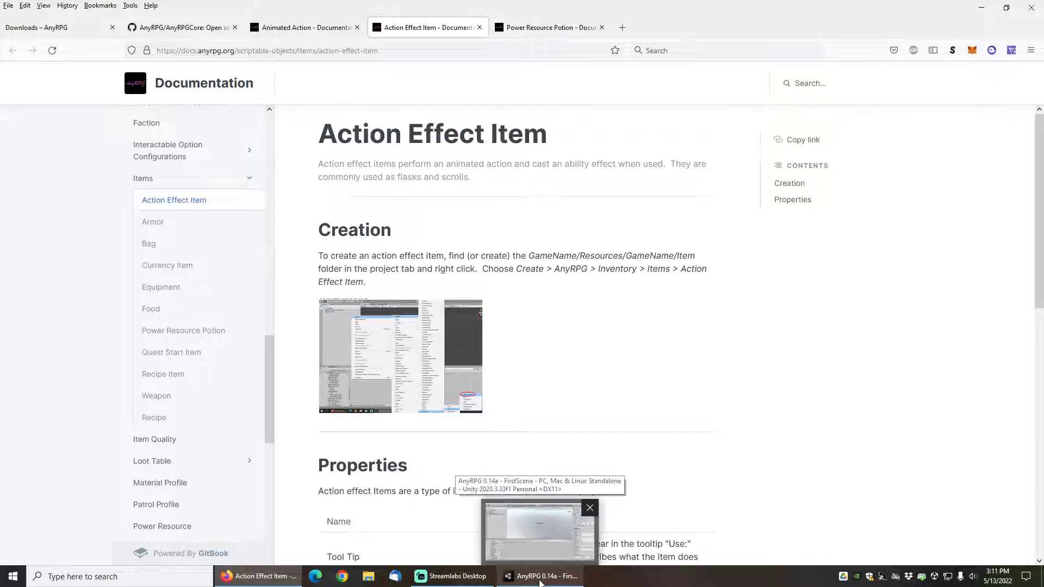
Return to Unity and create a StatusEffect asset named MassiveStamina in TestGame's AbilityEffect/StatusEffect resources folder
left_click(543, 525)
scroll(115, 448, "up", 6)
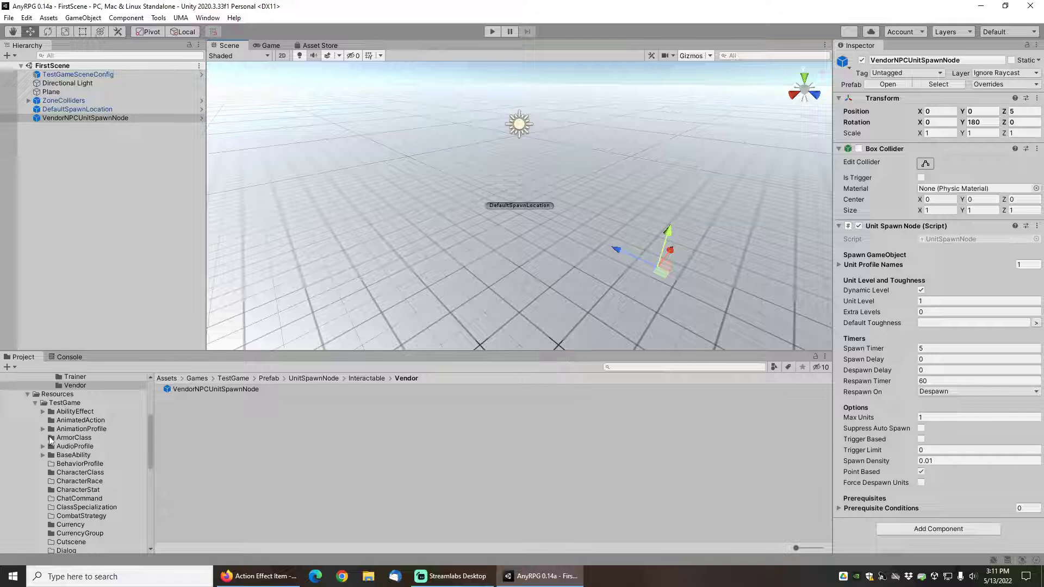
left_click(43, 412)
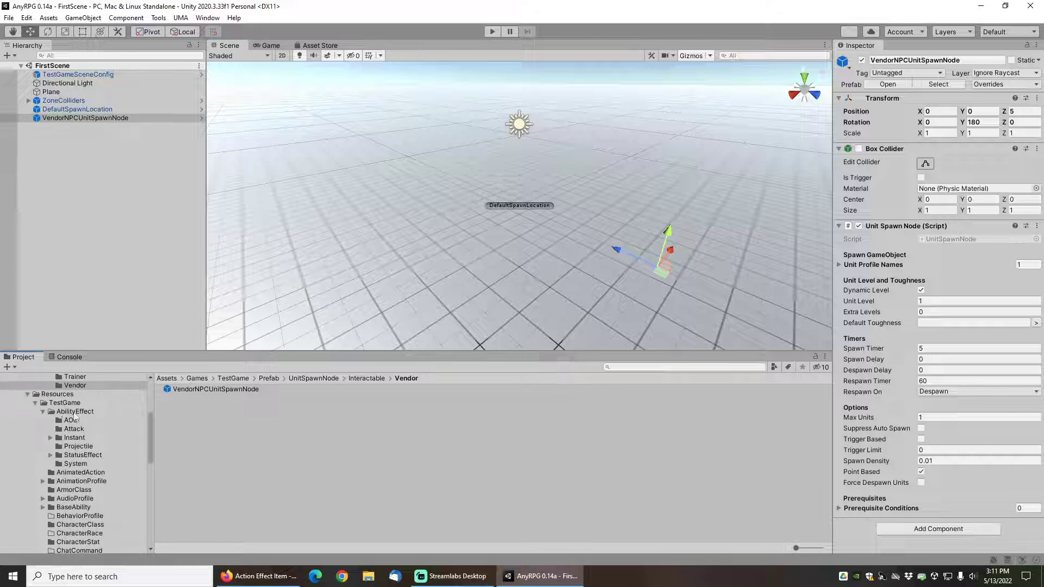
left_click(80, 455)
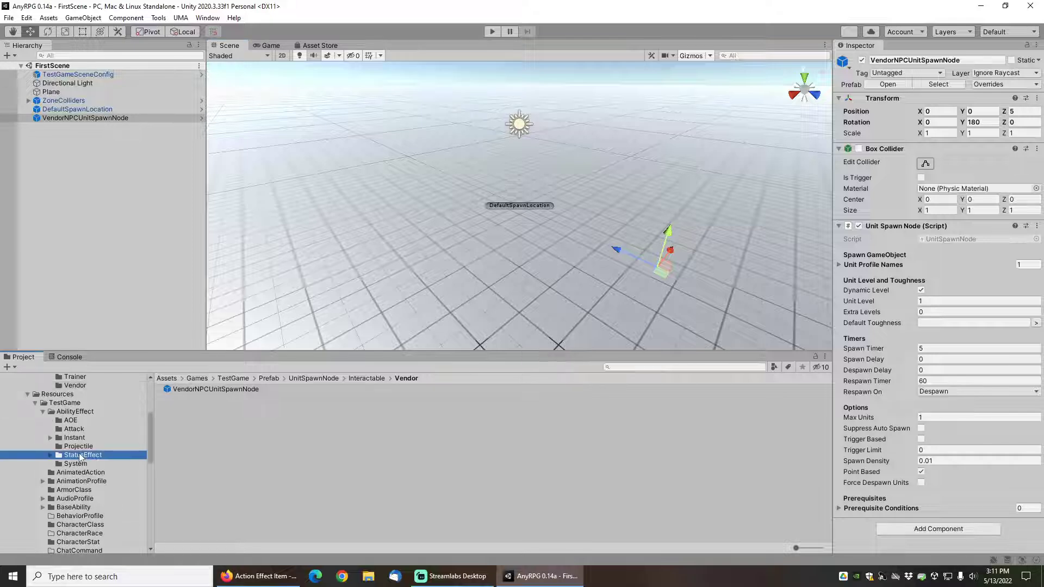
right_click(177, 438)
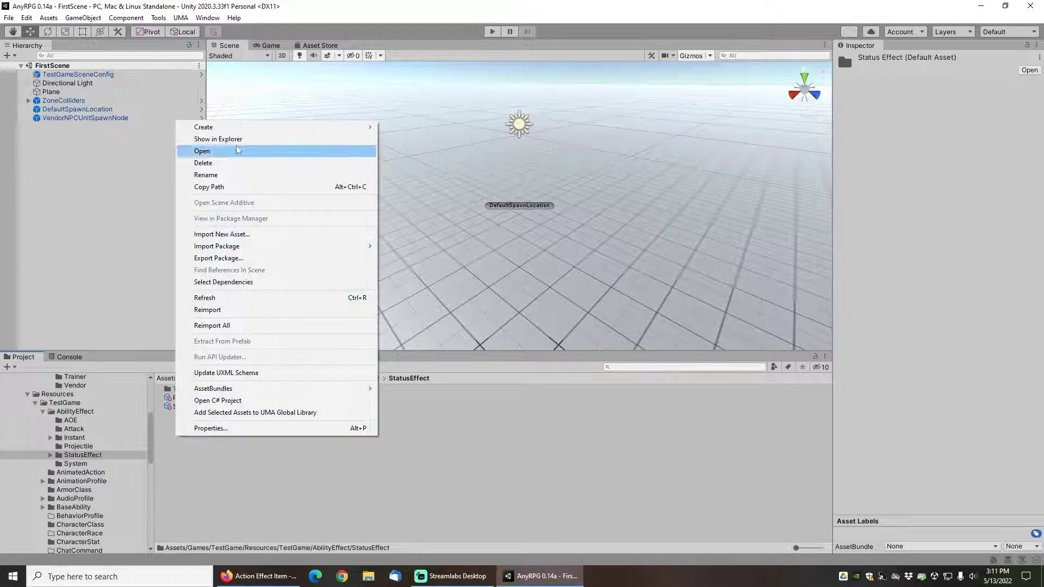
mouse_move(236, 131)
mouse_move(427, 108)
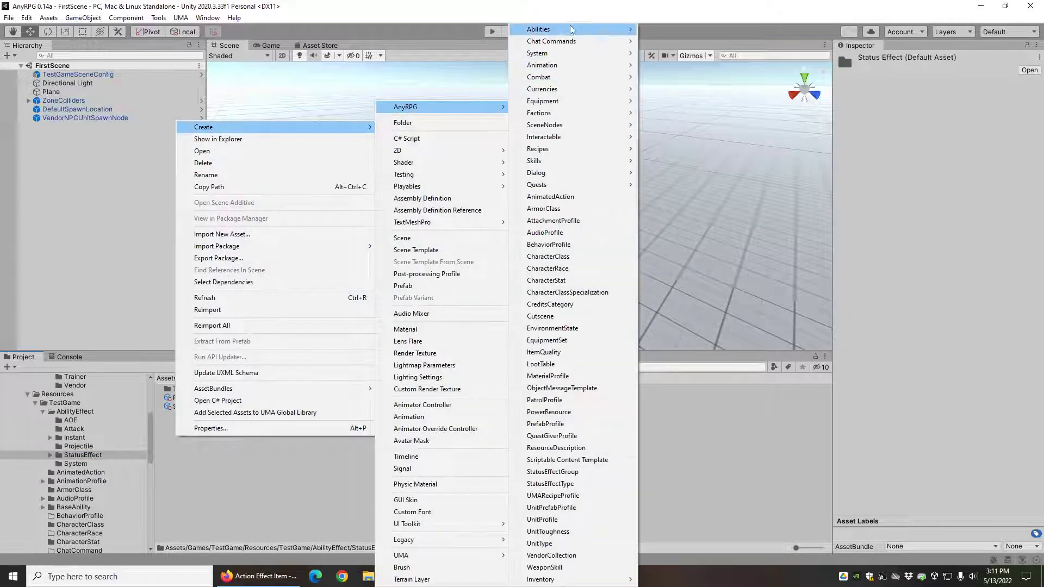
mouse_move(571, 30)
mouse_move(677, 32)
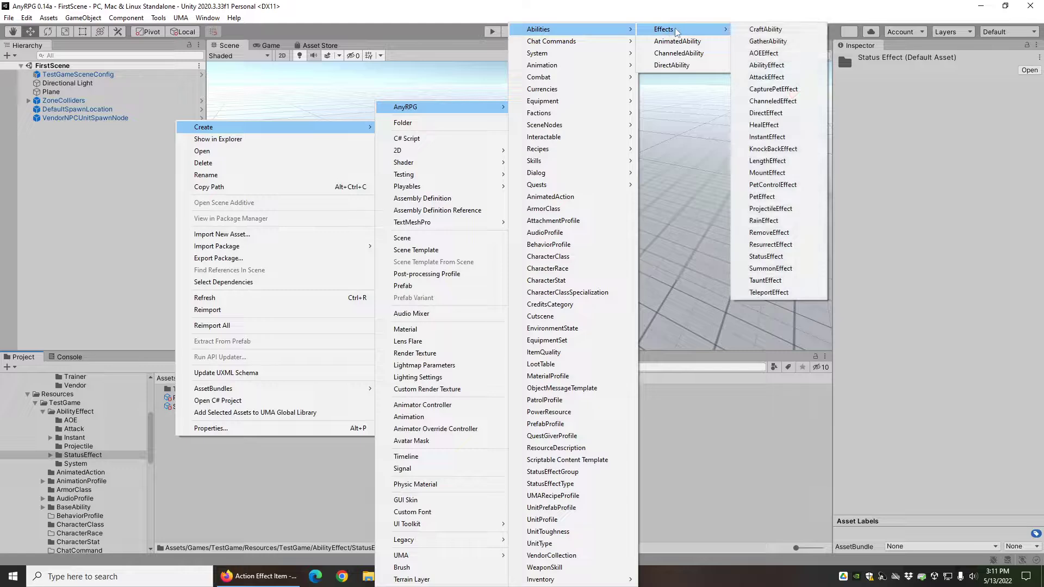
left_click(770, 258)
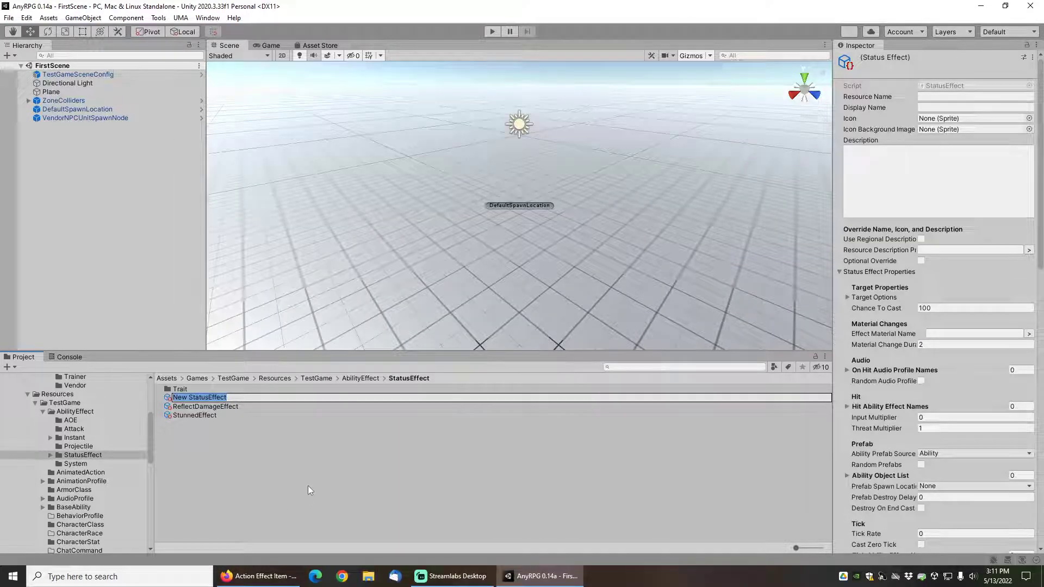
type("MassiveStamina")
key("Return")
Set the MassiveStamina effect's resource name to Massive Stamina and its icon to the large-flask PotionRed sprite
left_click(936, 97)
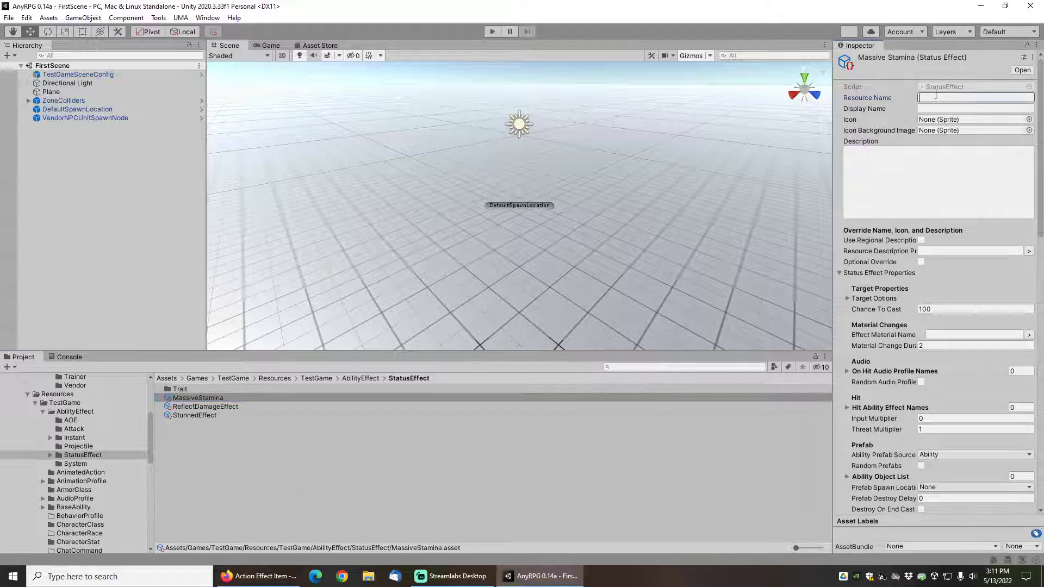
type("Massive Stamina")
left_click(1028, 119)
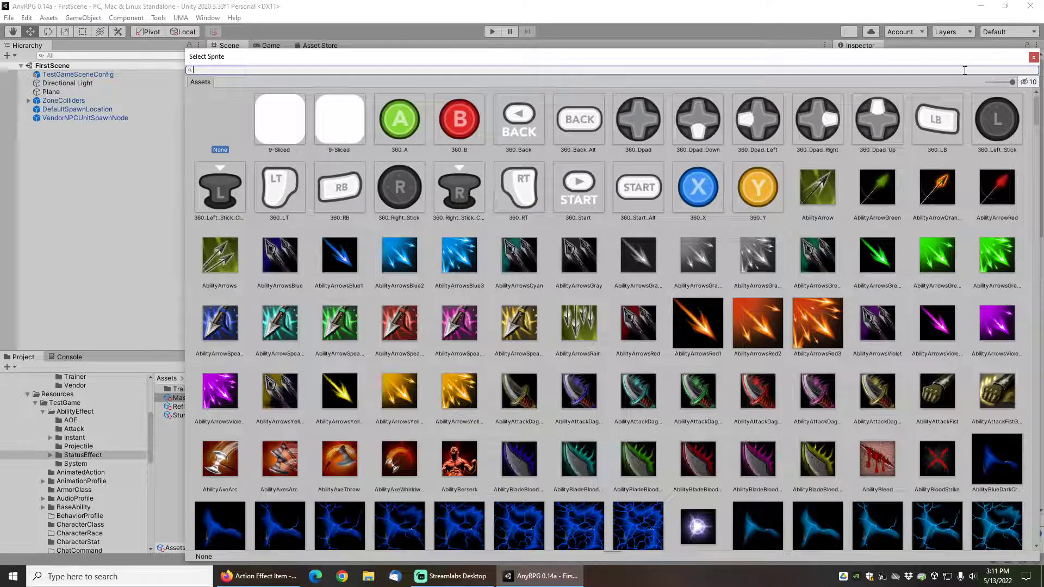
type("red")
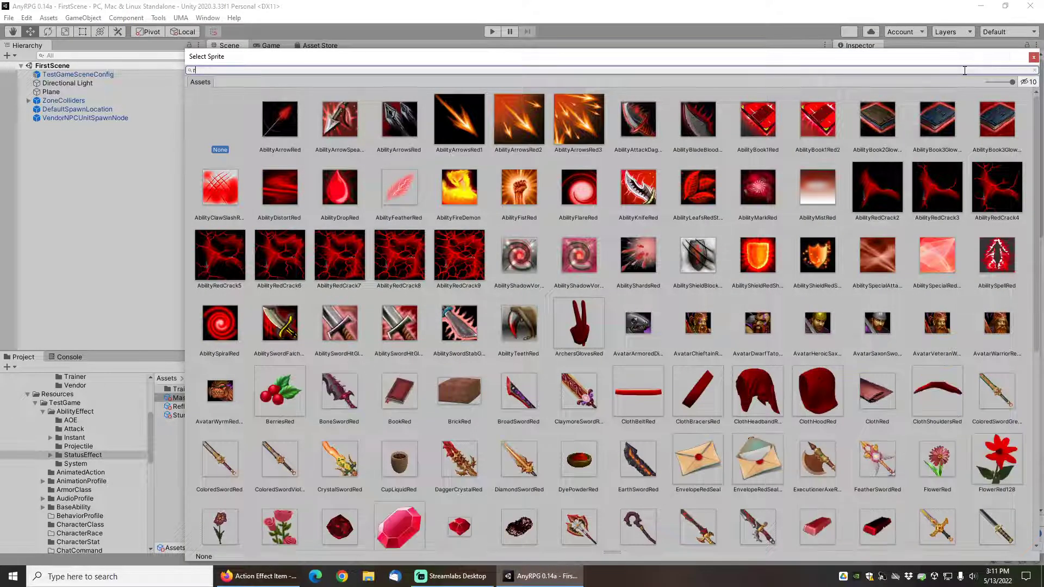
key("BackSpace")
key("BackSpace")
key("BackSpace")
type("potio")
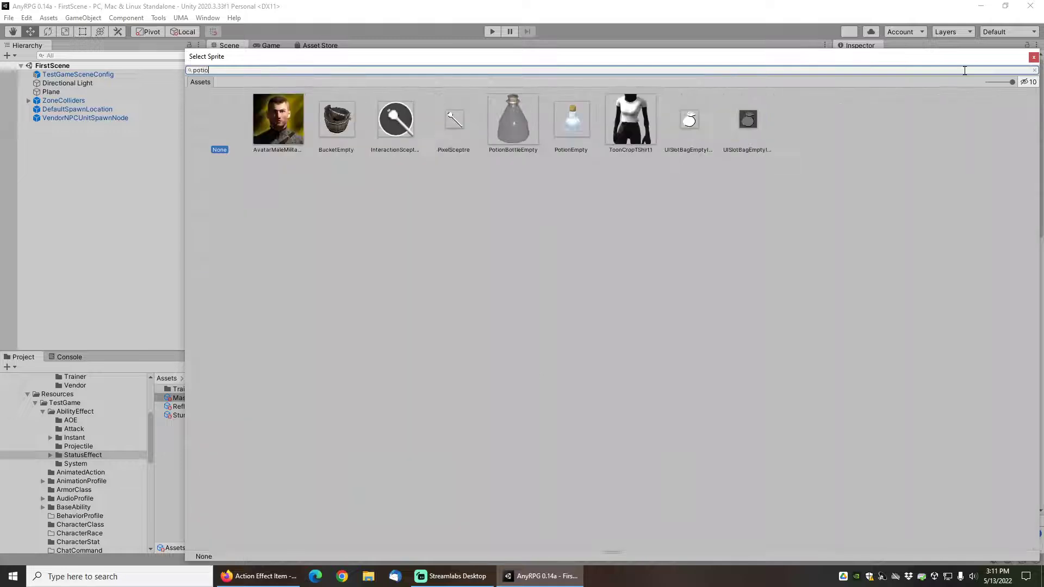
type("n")
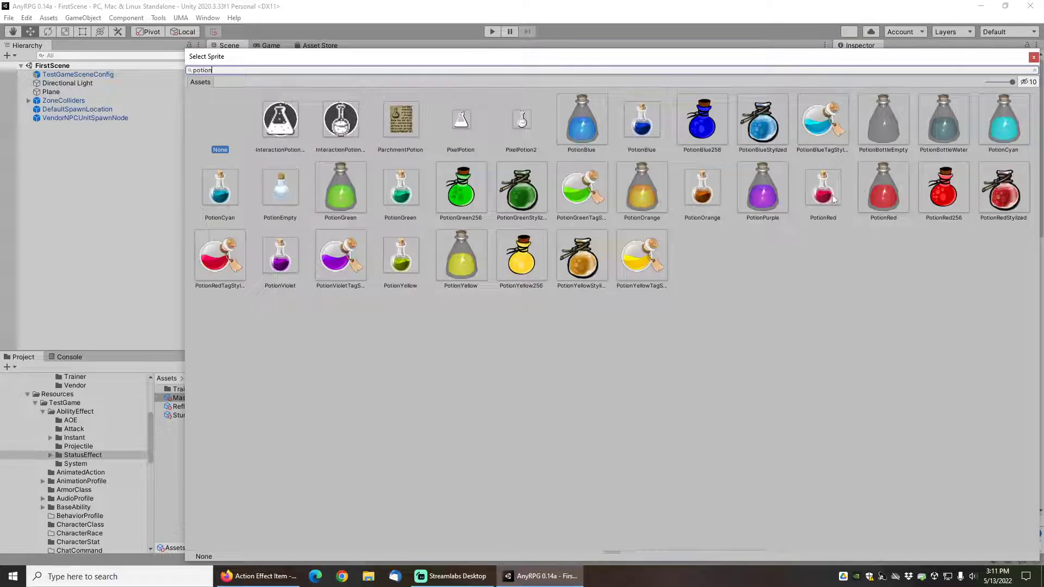
double_click(865, 194)
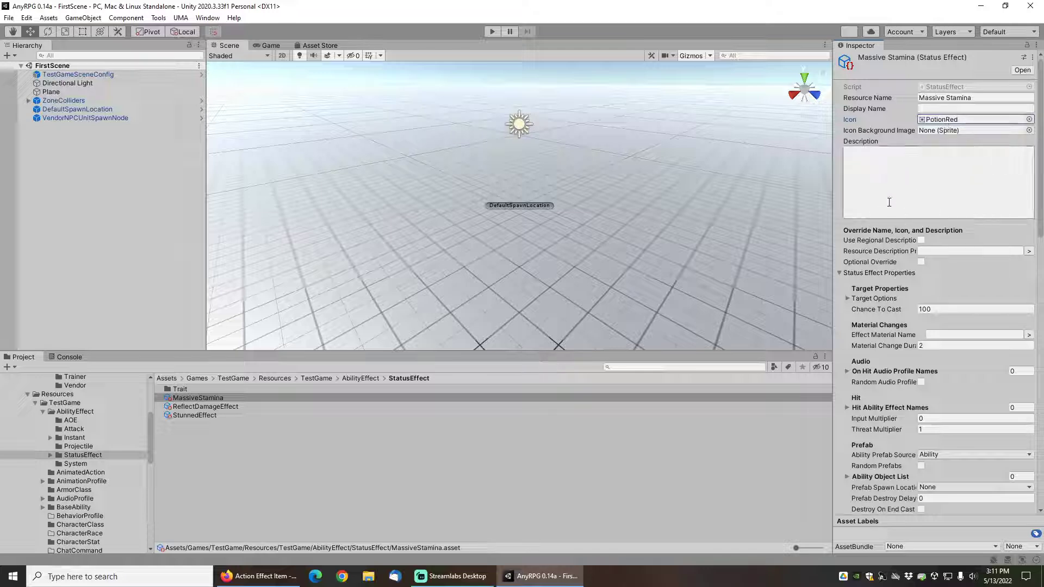
Give the Massive Stamina status effect a limited duration of 3600 seconds
scroll(872, 250, "down", 3)
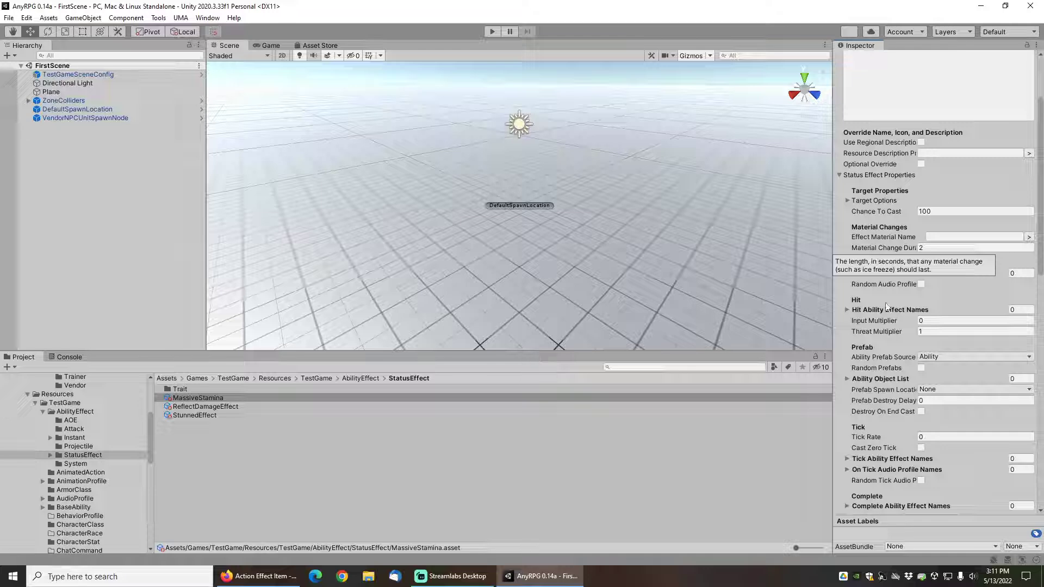
scroll(878, 316, "down", 6)
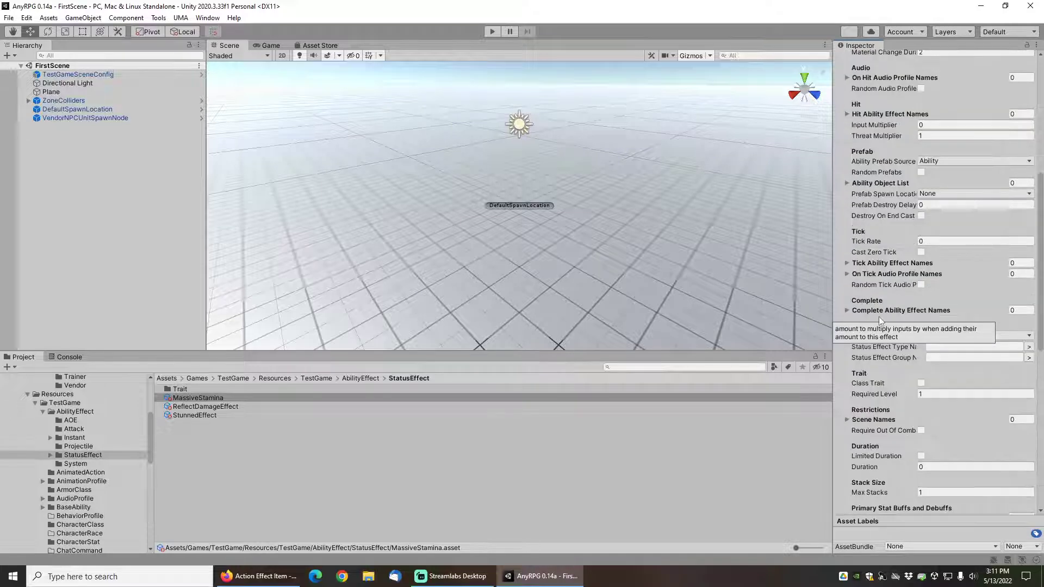
scroll(887, 269, "down", 3)
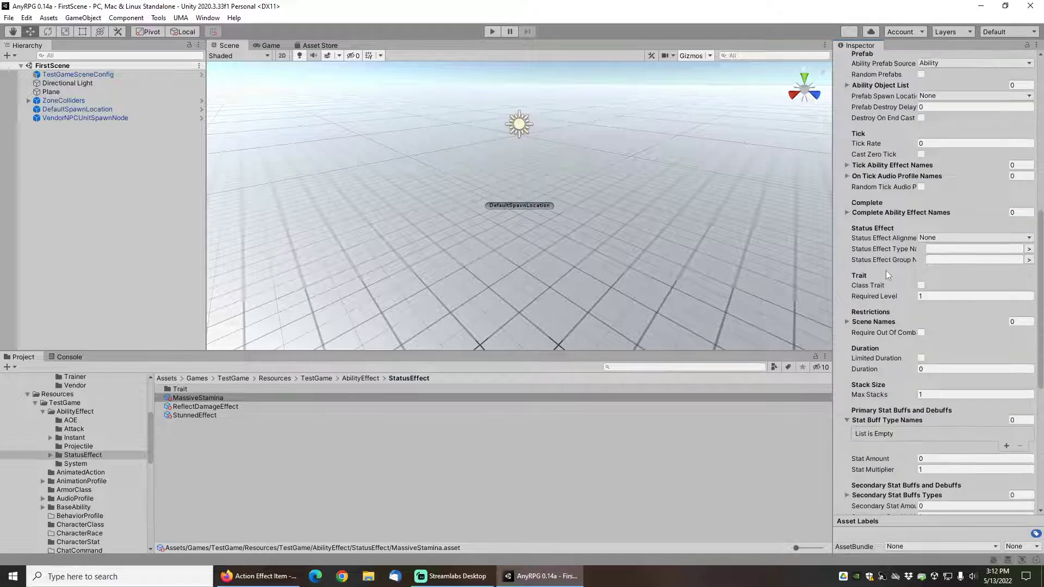
left_click(920, 358)
key("Tab")
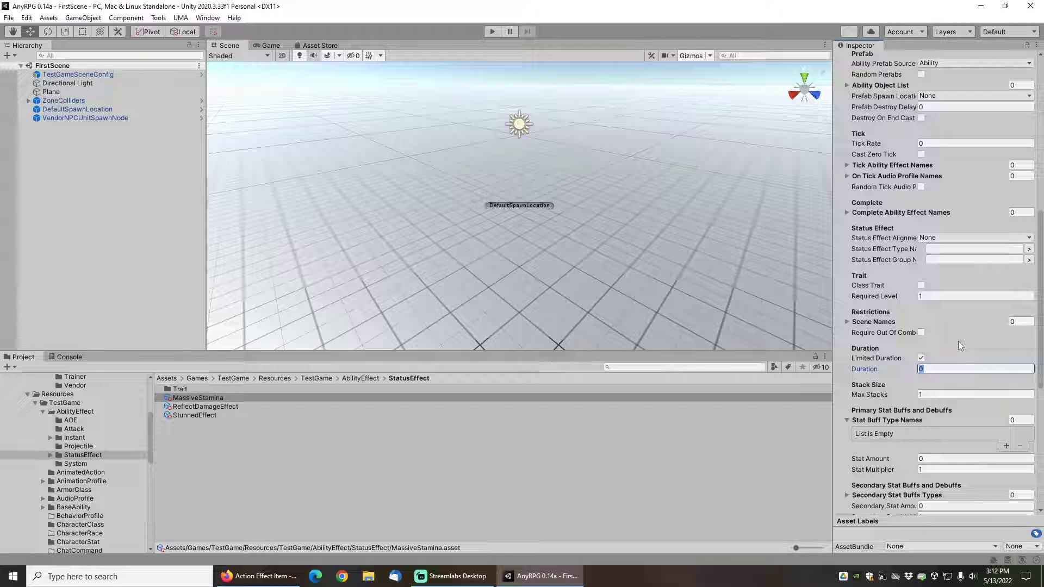
type("3600")
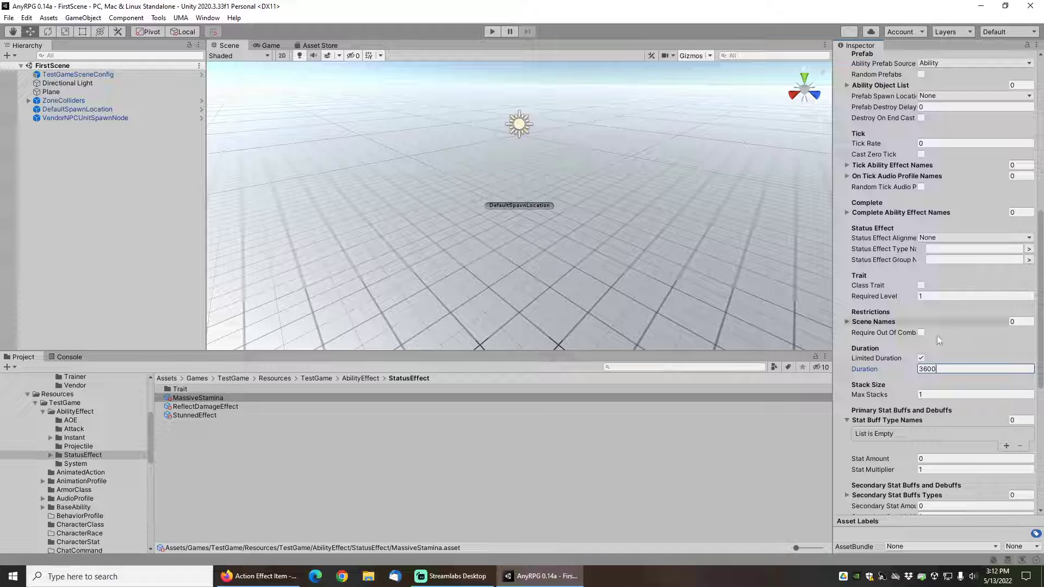
Set the Massive Stamina effect's status effect alignment to Beneficial
left_click(942, 239)
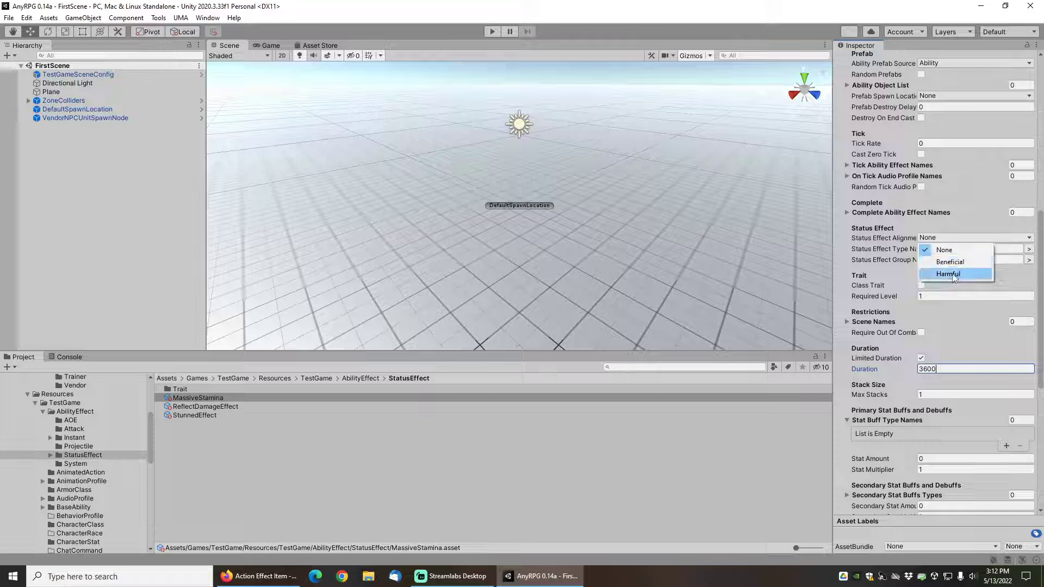
left_click(949, 262)
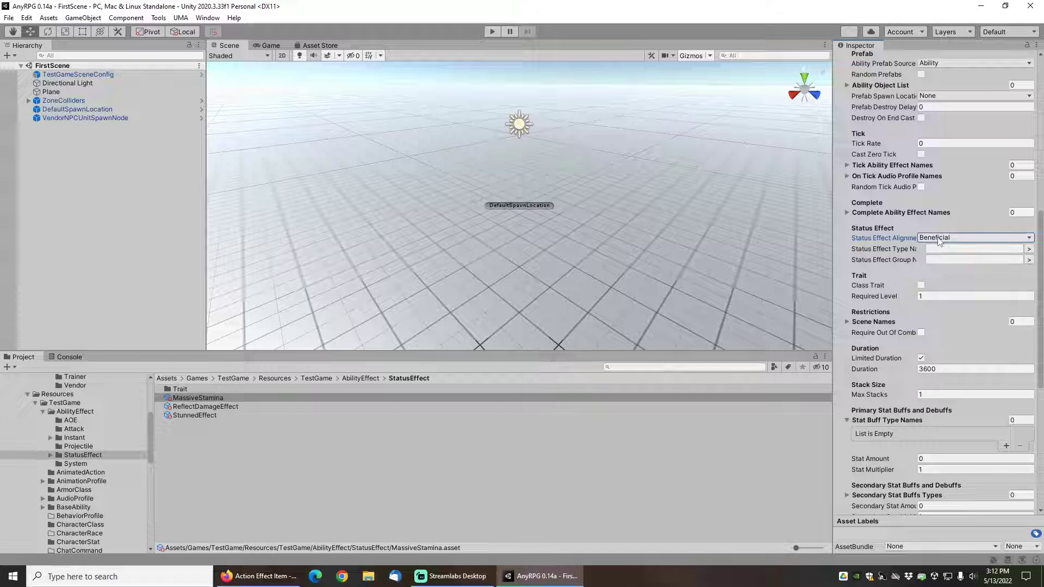
left_click(939, 241)
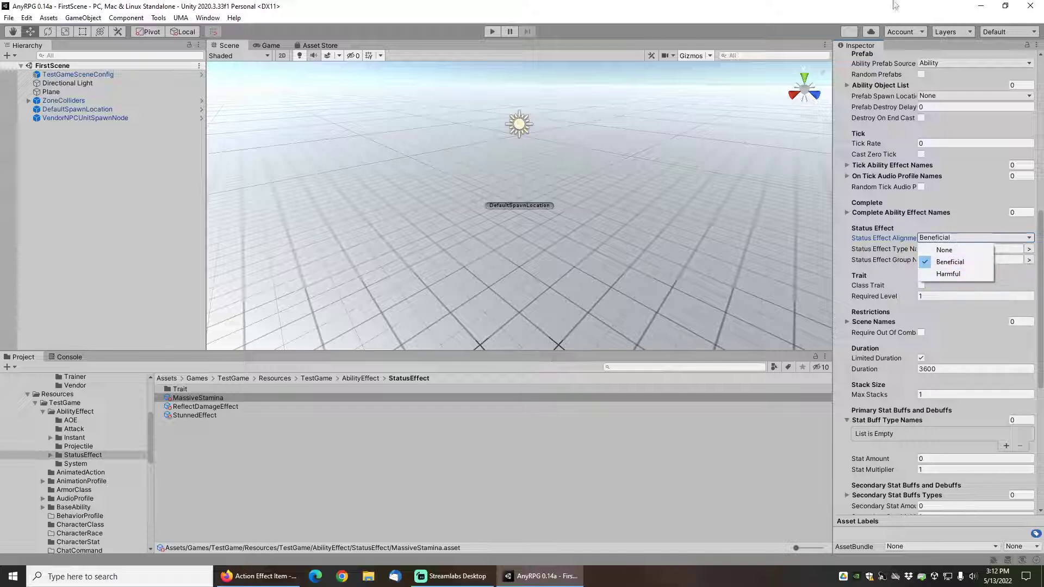
left_click(894, 5)
Add one primary stat buff type named Stamina to the effect and set its stat amount to 100
scroll(895, 441, "down", 5)
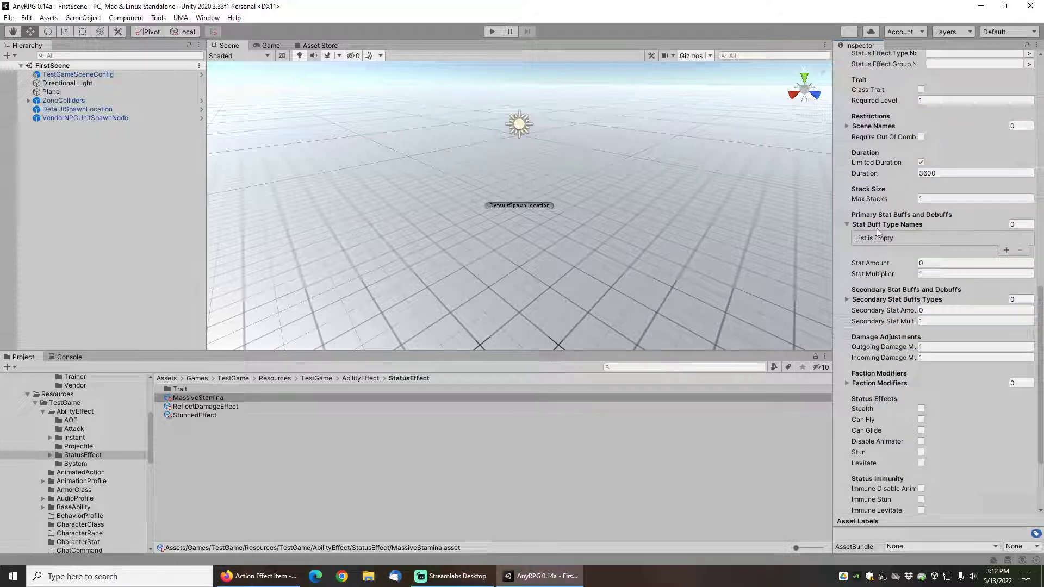
left_click(1015, 225)
type("1")
key("Tab")
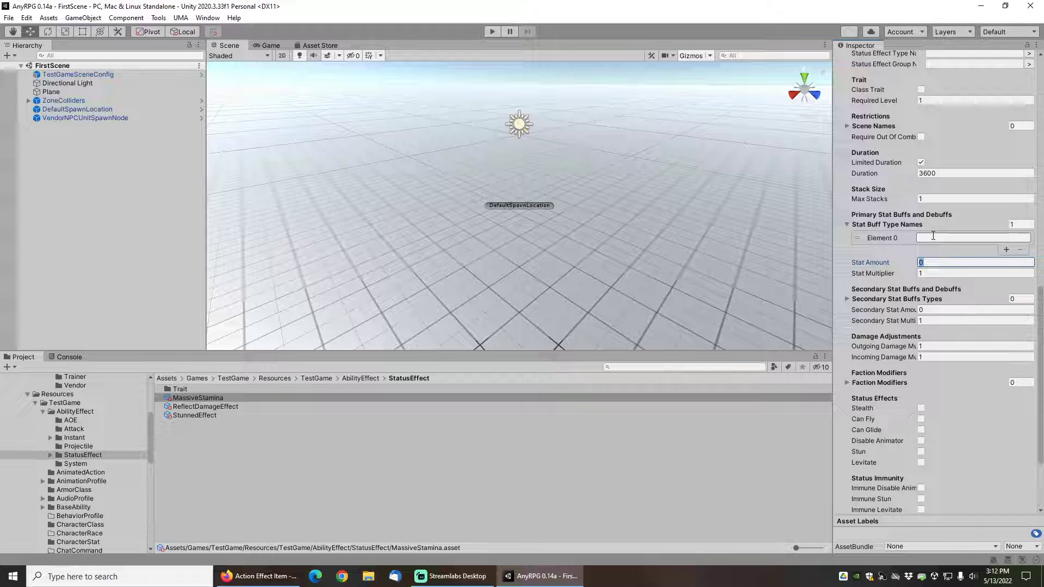
left_click(934, 236)
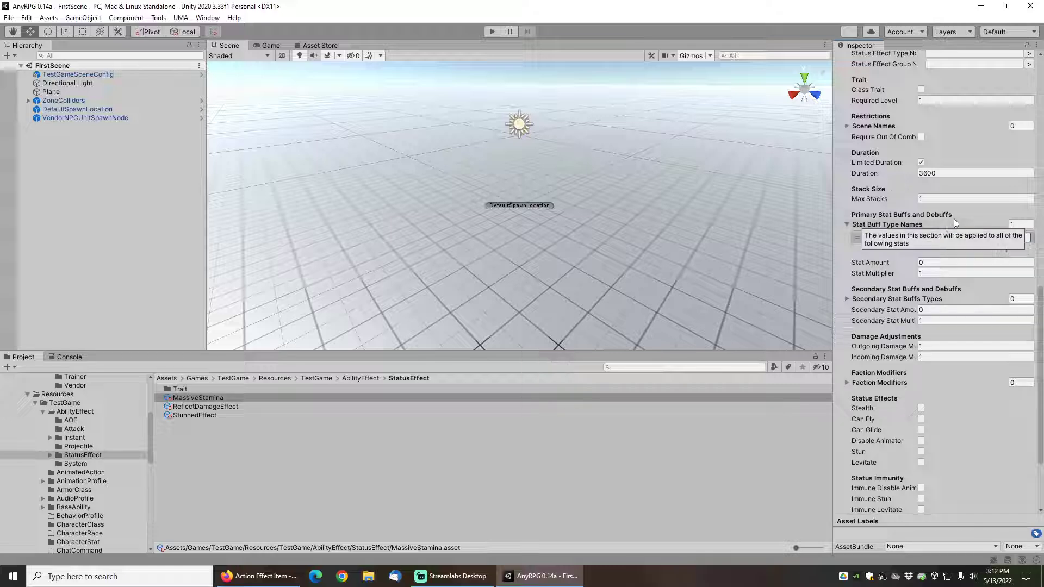
type("Stamina")
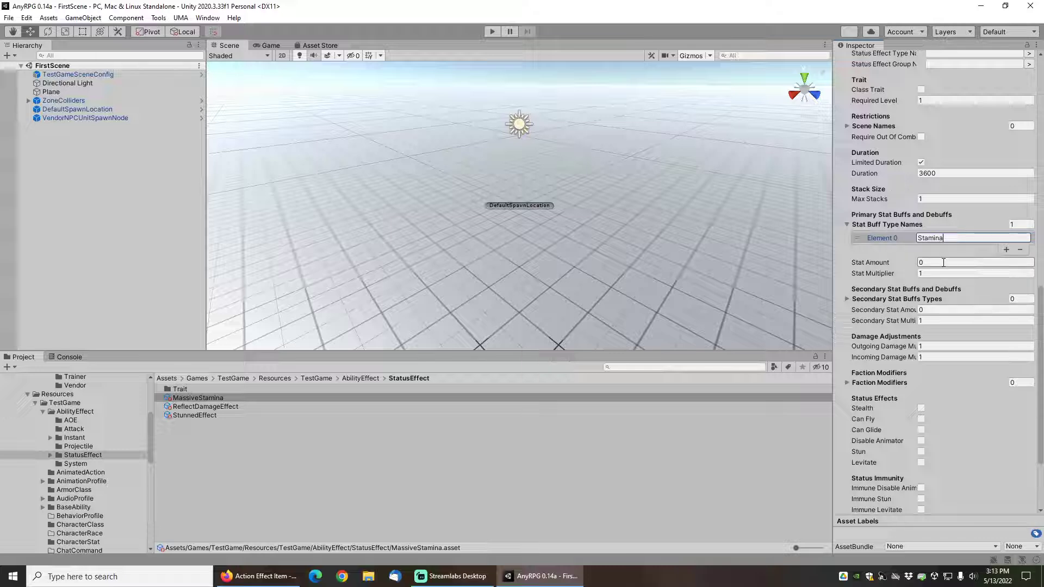
left_click(943, 263)
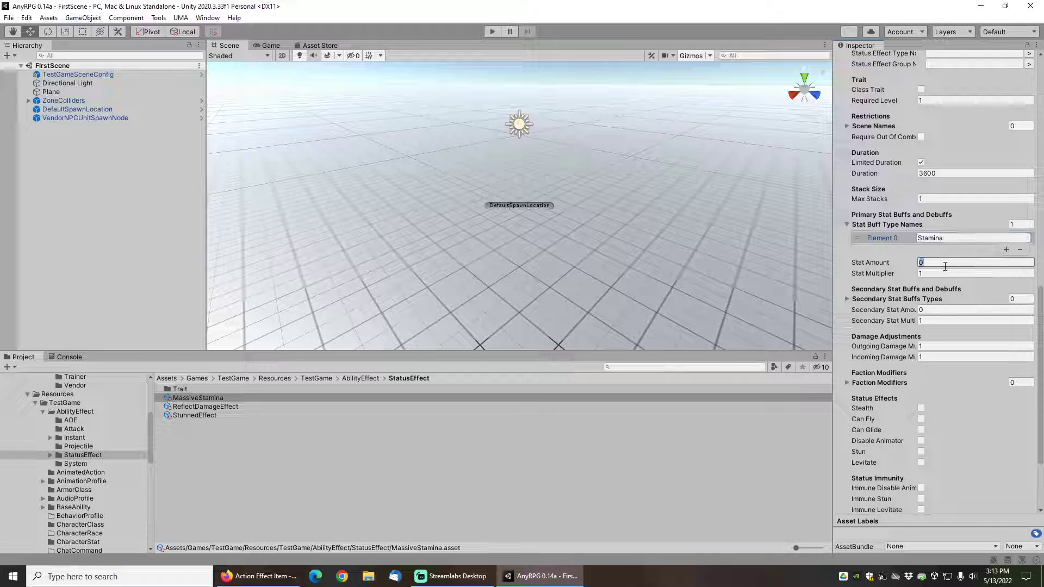
type("100")
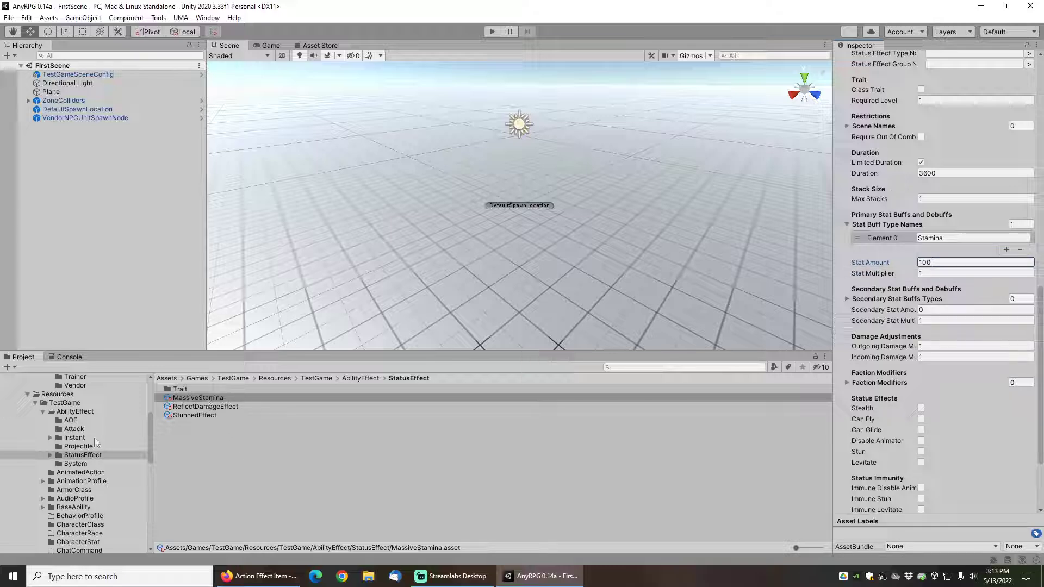
Create an ActionEffectItem asset named MassiveStaminaFlask in TestGame's Item resources folder
scroll(93, 458, "down", 6)
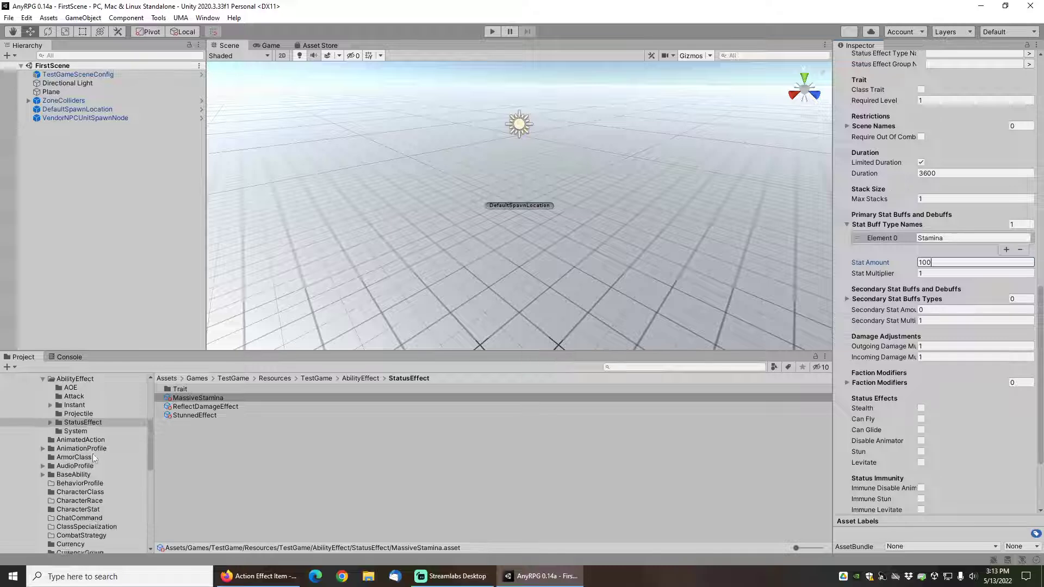
scroll(92, 454, "down", 3)
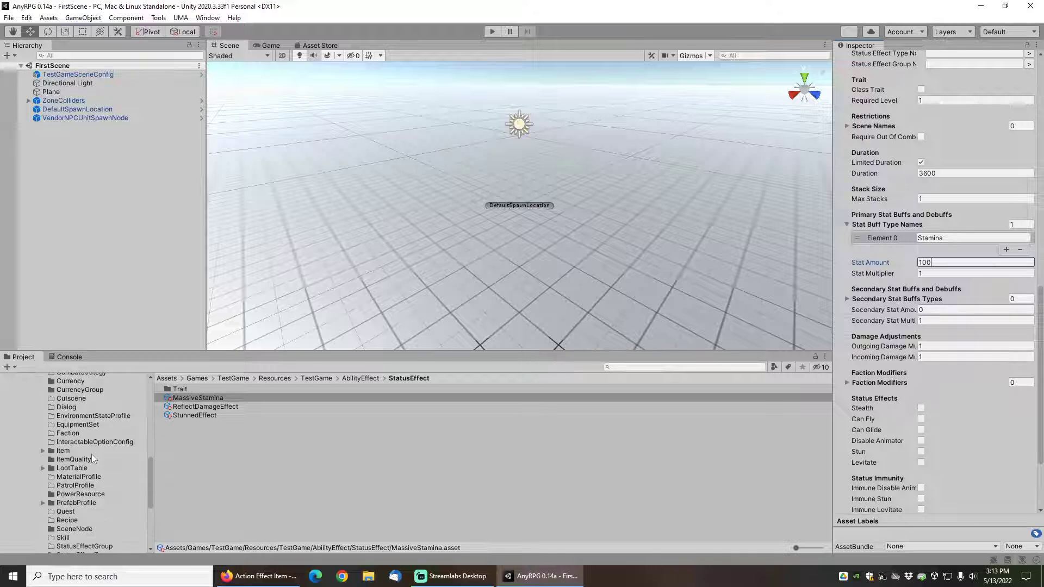
left_click(81, 451)
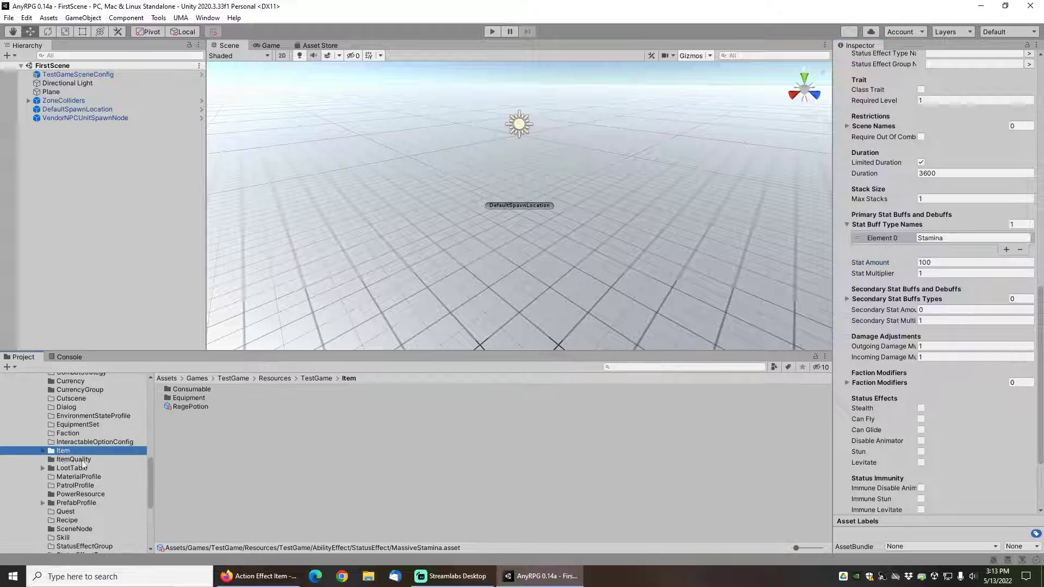
right_click(175, 431)
mouse_move(204, 122)
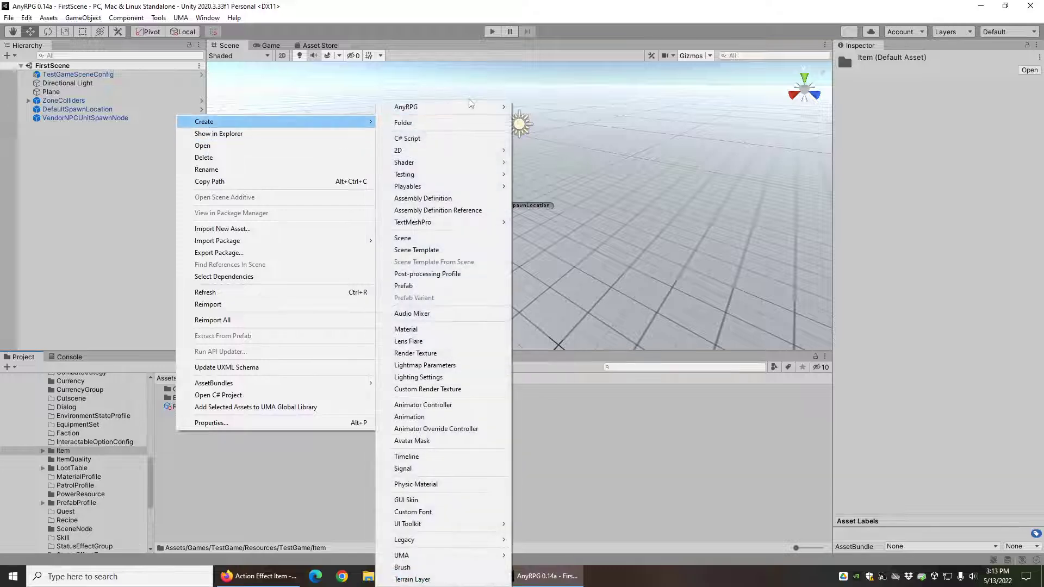
mouse_move(467, 107)
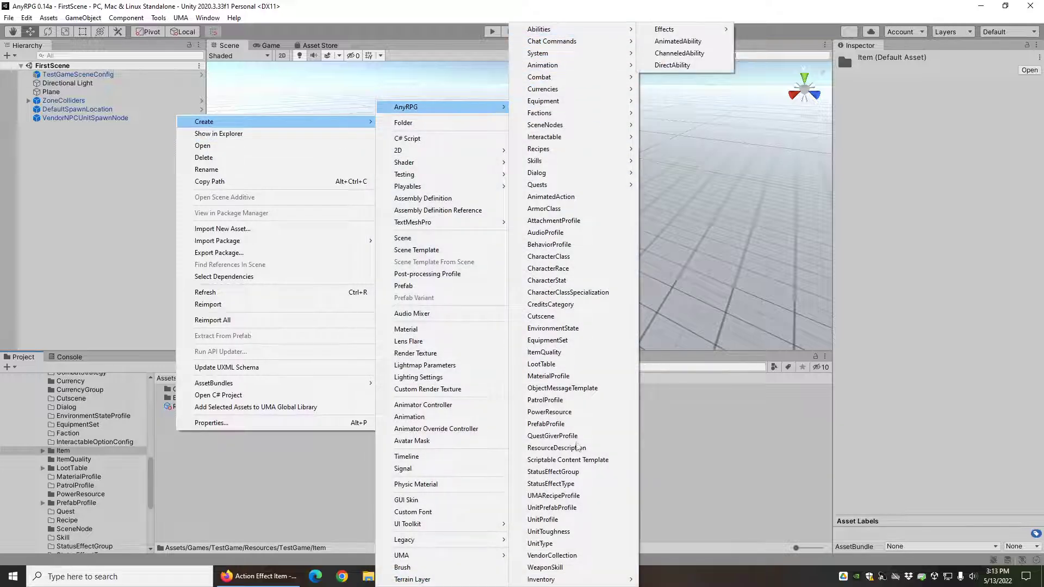
mouse_move(581, 580)
mouse_move(662, 567)
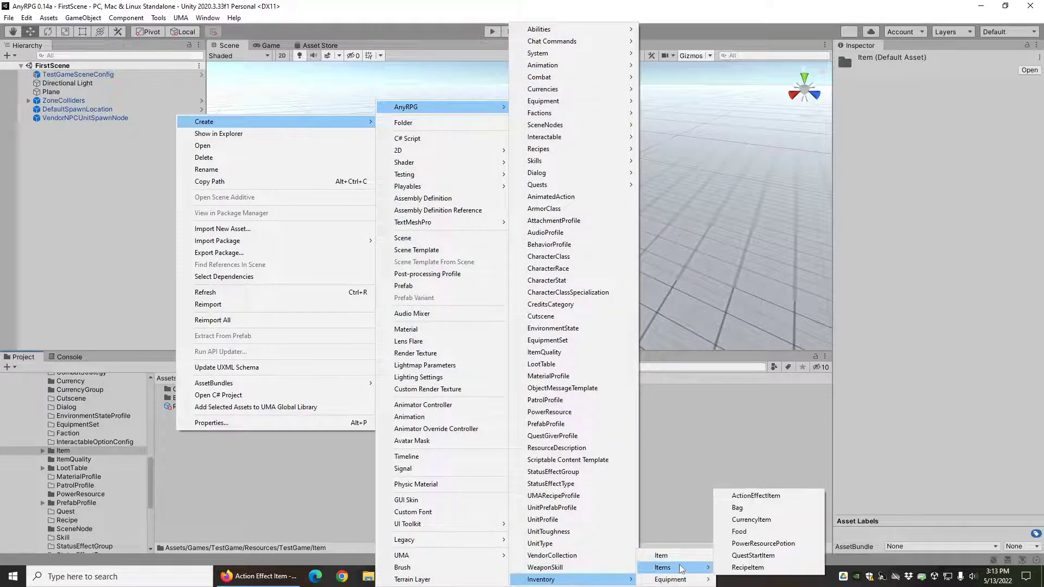
left_click(760, 496)
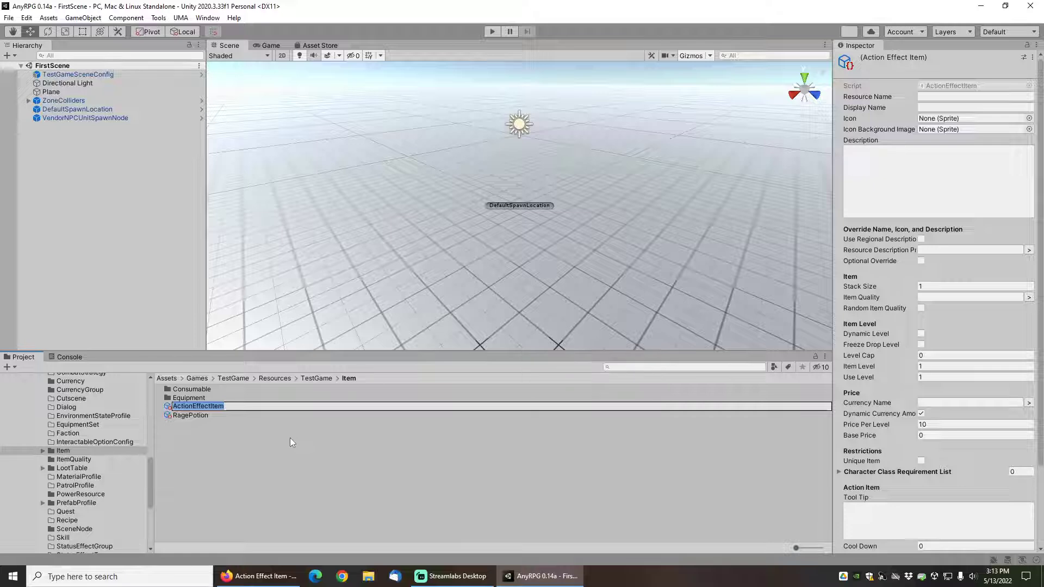
type("Ma")
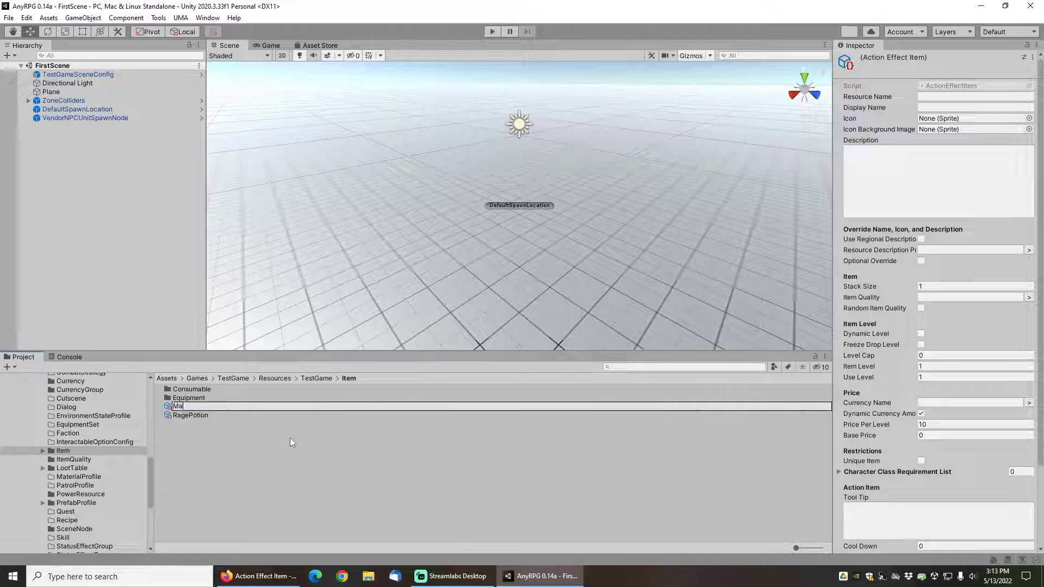
type("ssiveStamina")
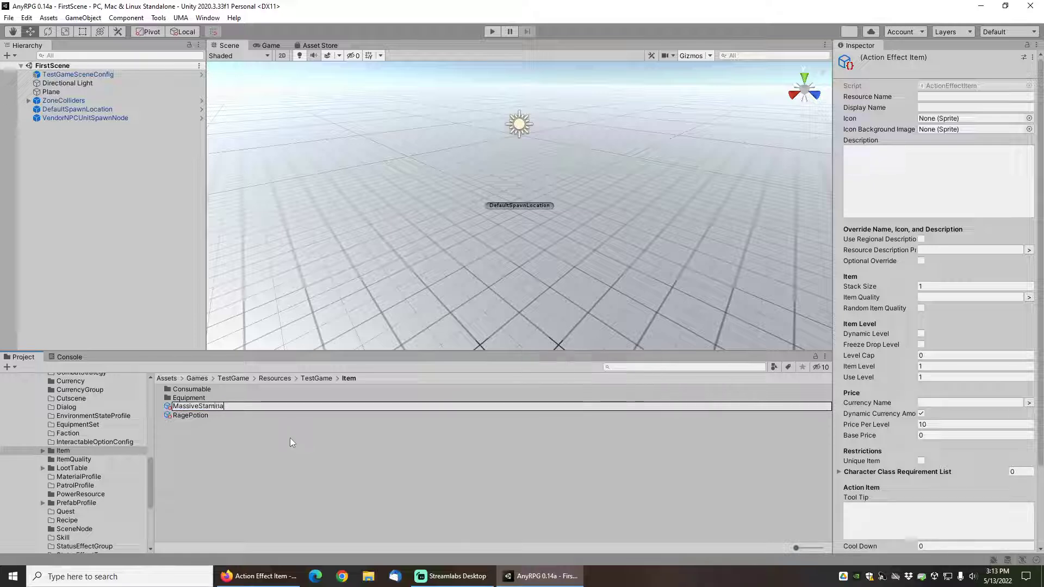
type("Flask")
key("Return")
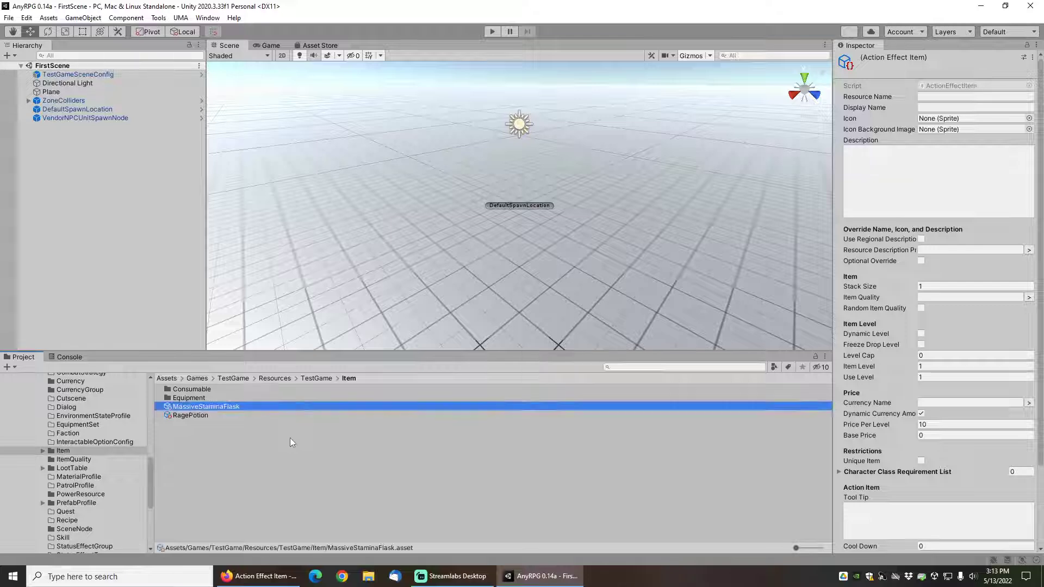
Set the flask item's resource name to Massive Stamina Flask and its icon to the PotionRedTagStylized sprite
left_click(947, 97)
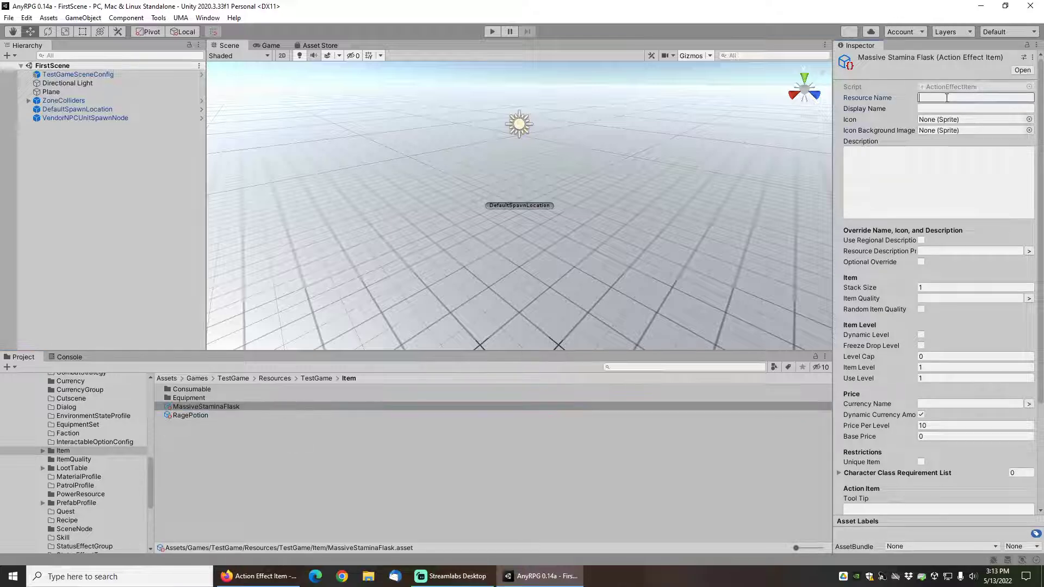
type("Massive Stamina Flask")
left_click(1028, 119)
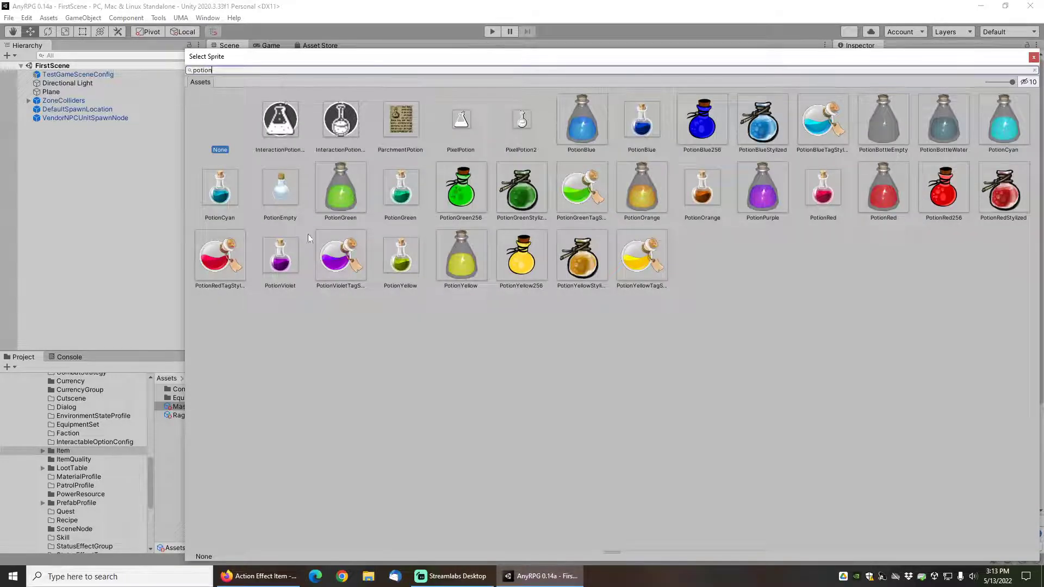
double_click(220, 265)
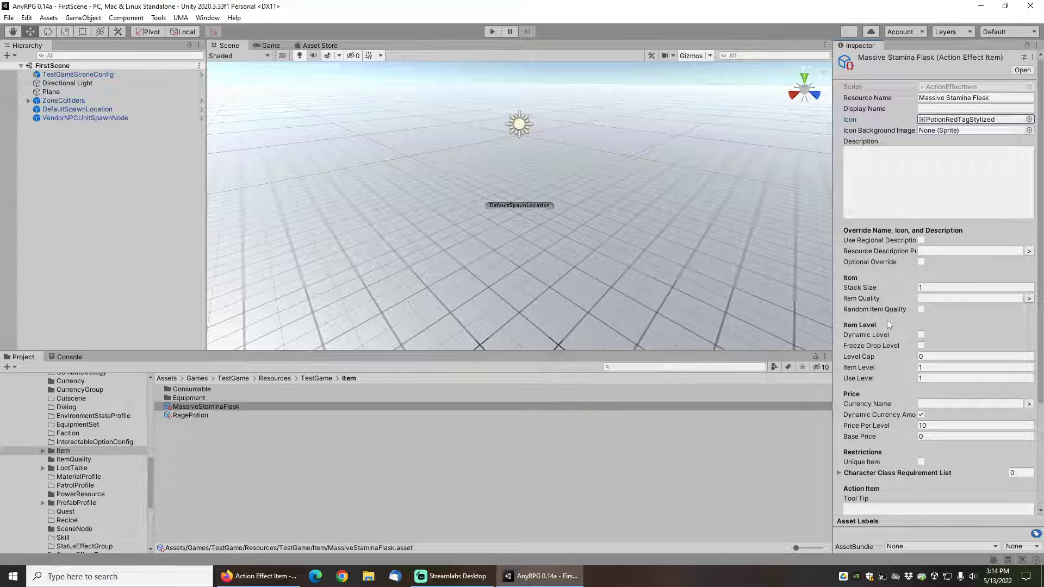
Set the Massive Stamina Flask's stack size to 5 and its item quality to Rare
scroll(889, 324, "down", 3)
left_click(939, 189)
type("5")
key("Tab")
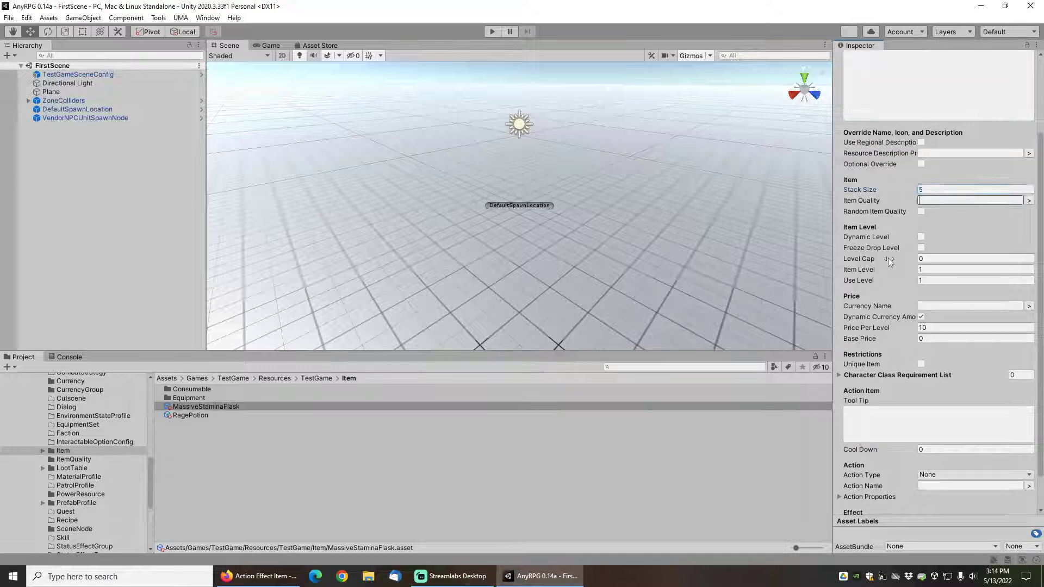
left_click(1029, 200)
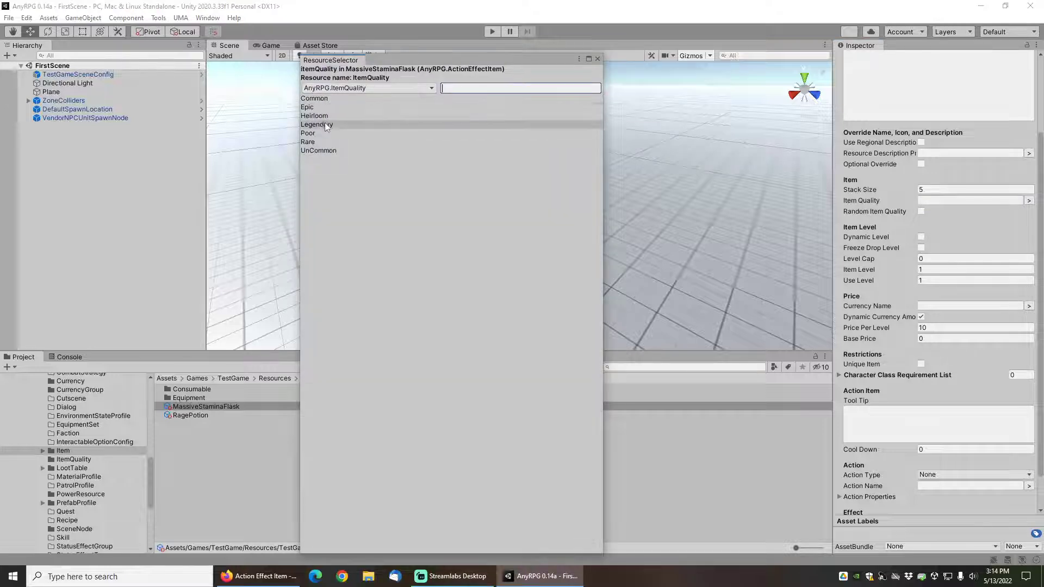
left_click(315, 141)
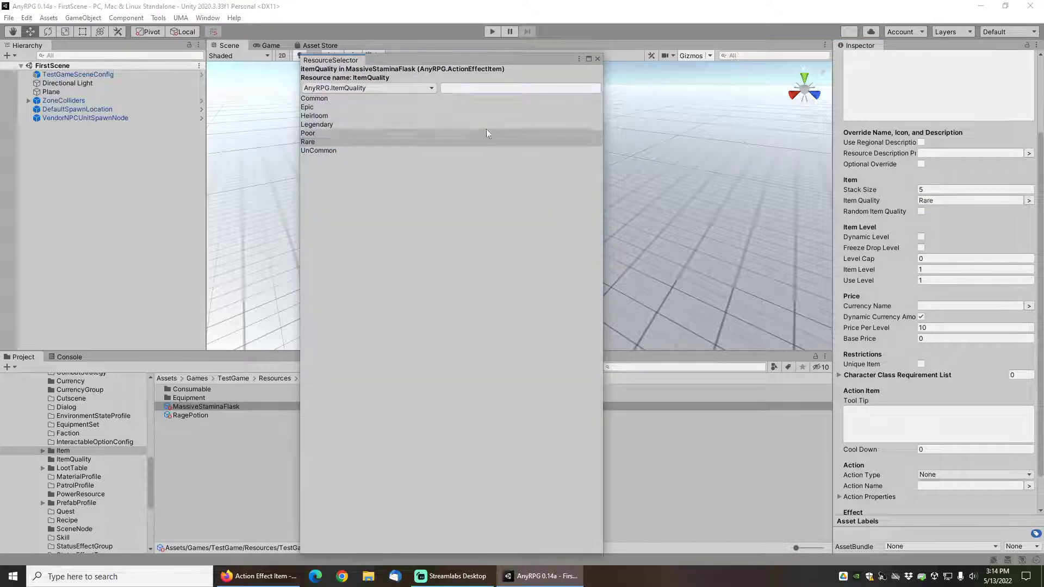
left_click(597, 59)
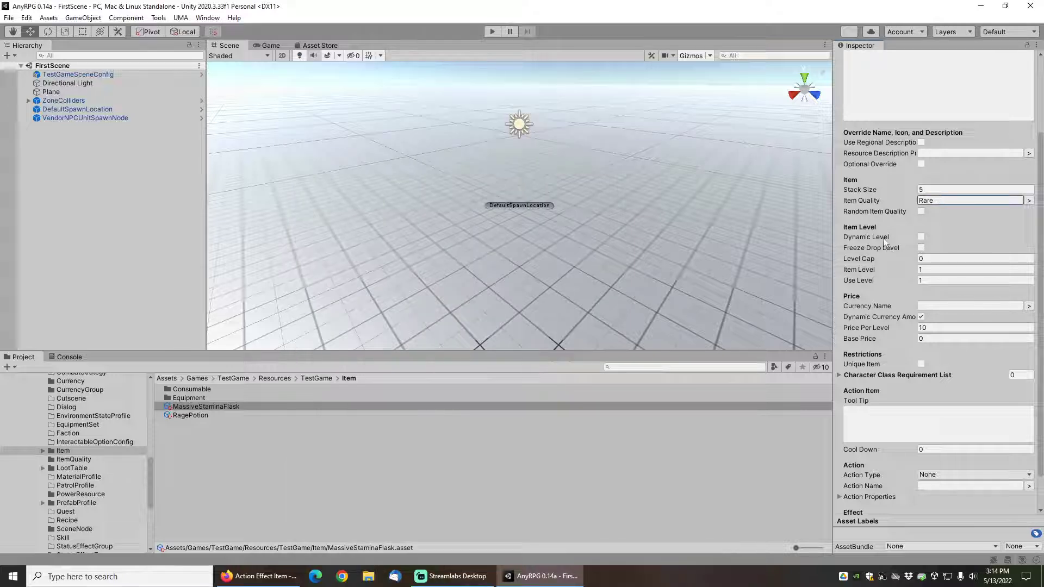
Enter "drink me" as the Massive Stamina Flask's action item tool tip
mouse_move(891, 272)
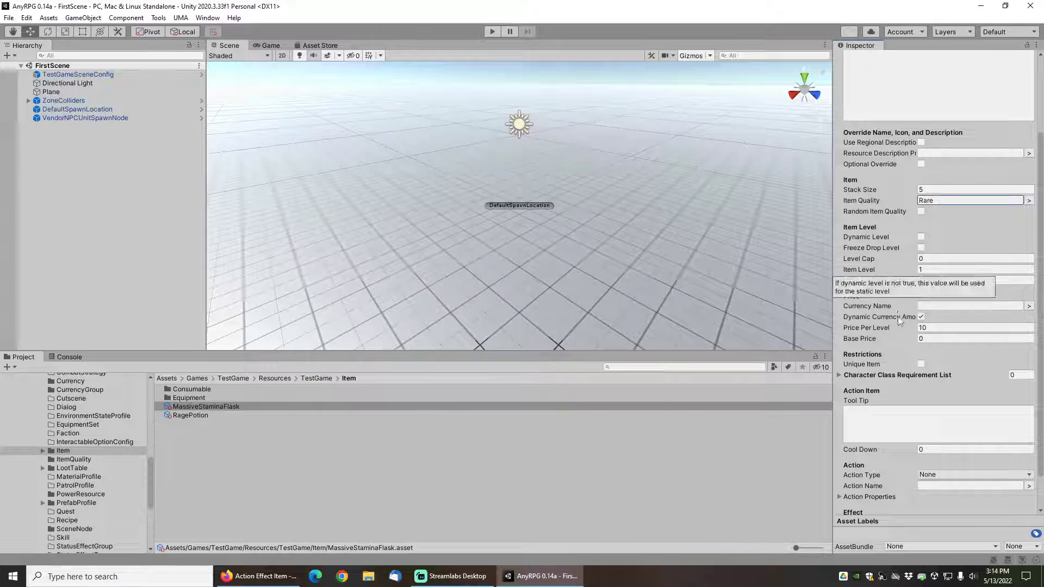
scroll(898, 316, "down", 3)
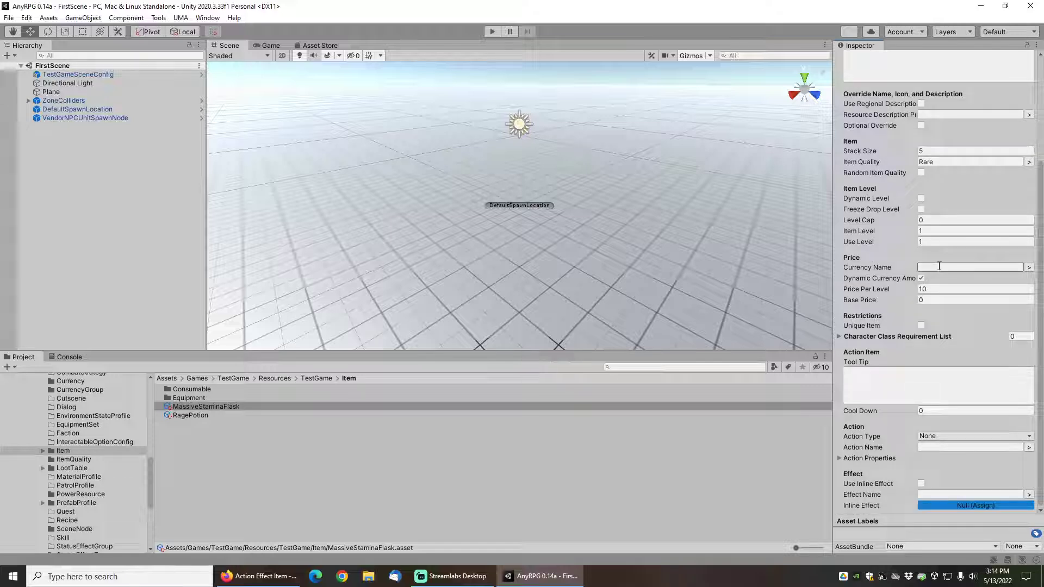
left_click(875, 391)
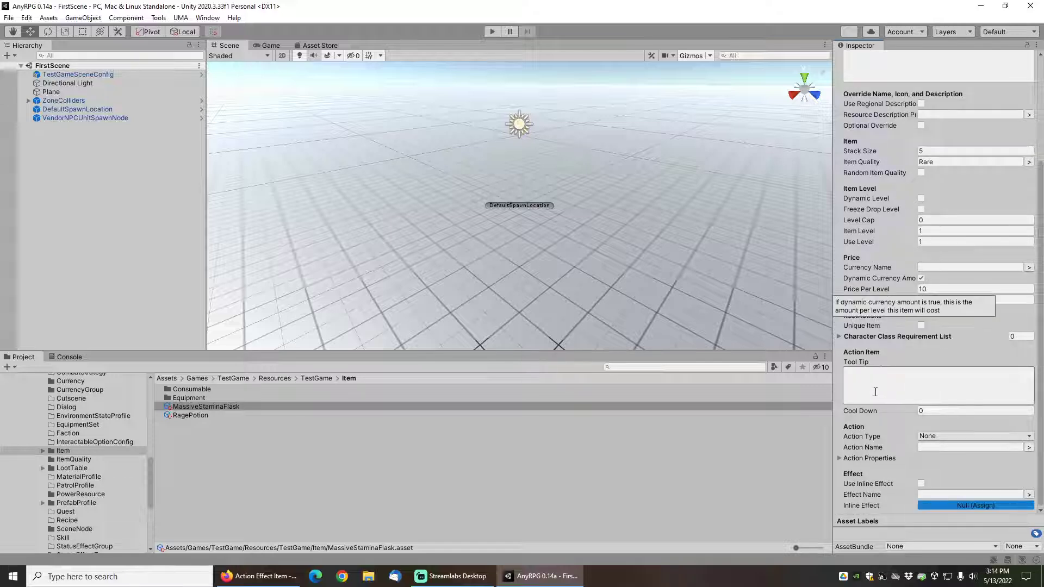
type("drink me")
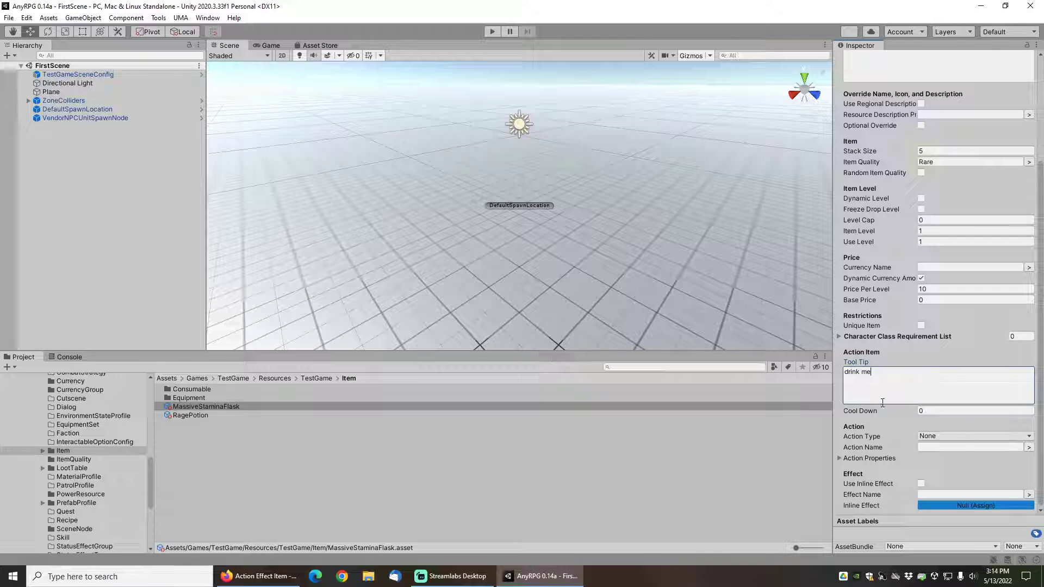
Set the Massive Stamina Flask's action type to Named and choose Drink Red Potion as its action
left_click(933, 437)
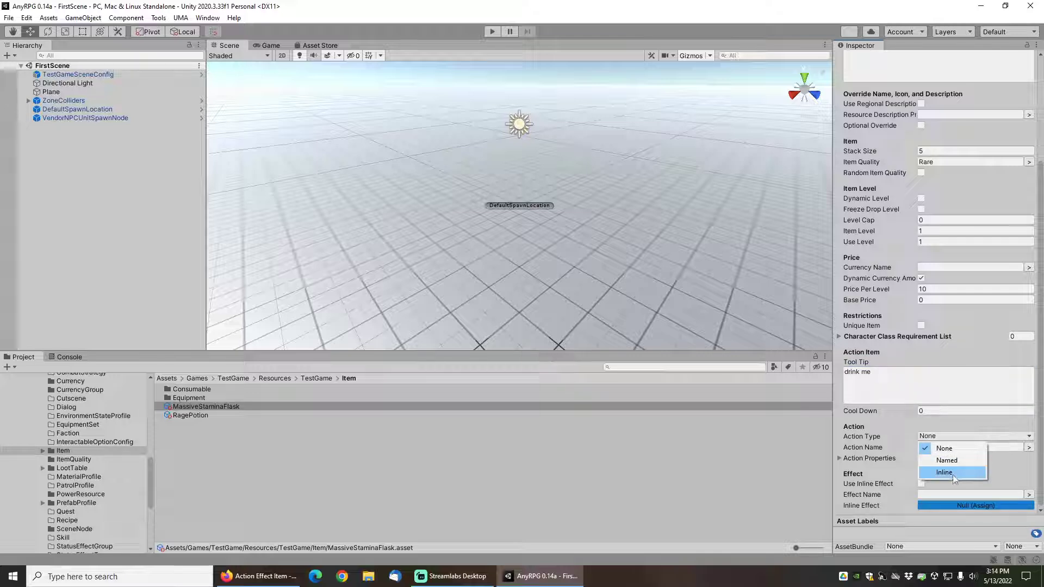
left_click(946, 461)
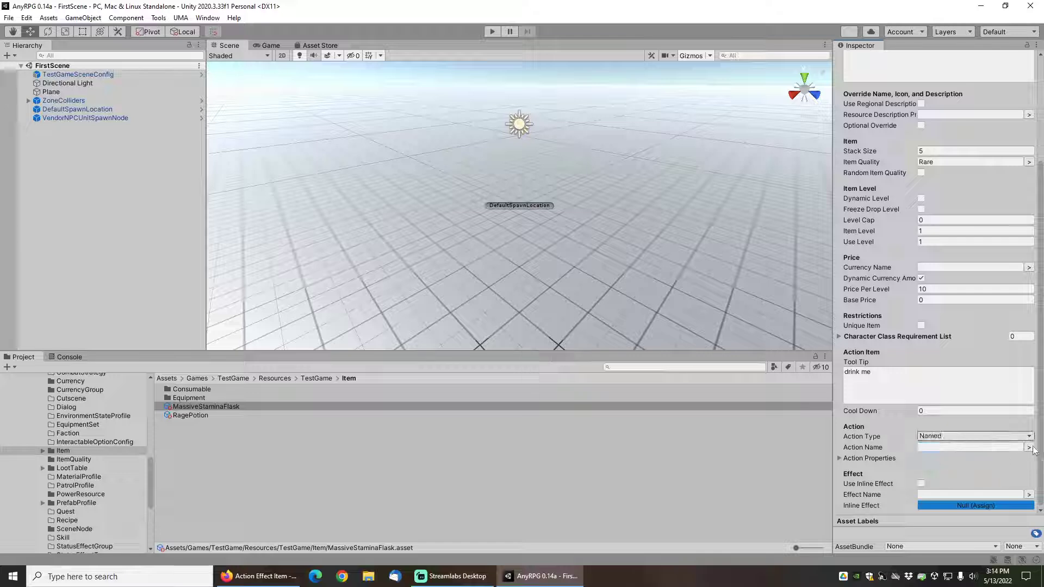
left_click(1028, 447)
left_click(334, 99)
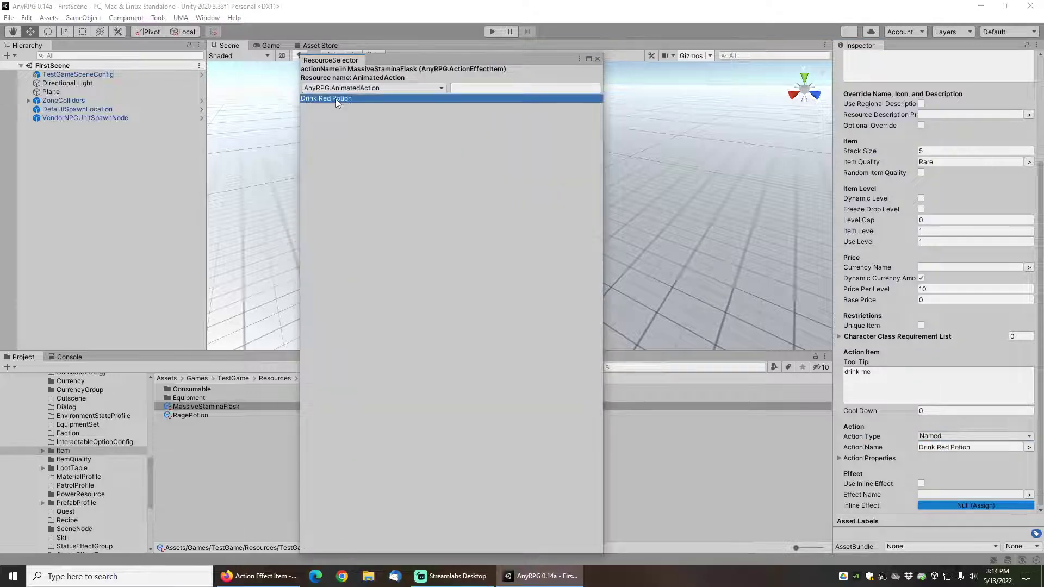
left_click(597, 58)
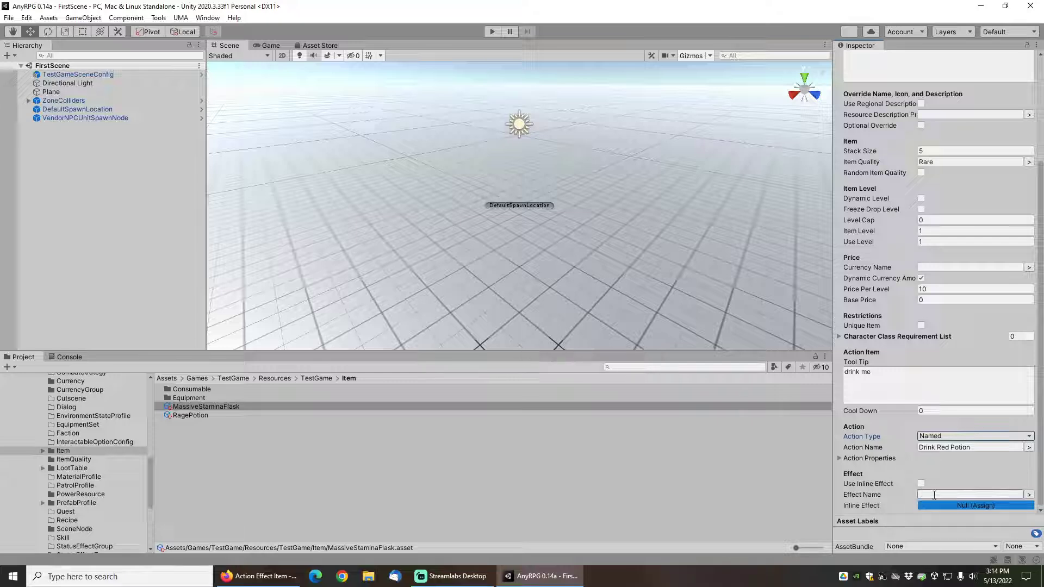
Assign Massive Stamina as the flask item's effect name
left_click(1028, 495)
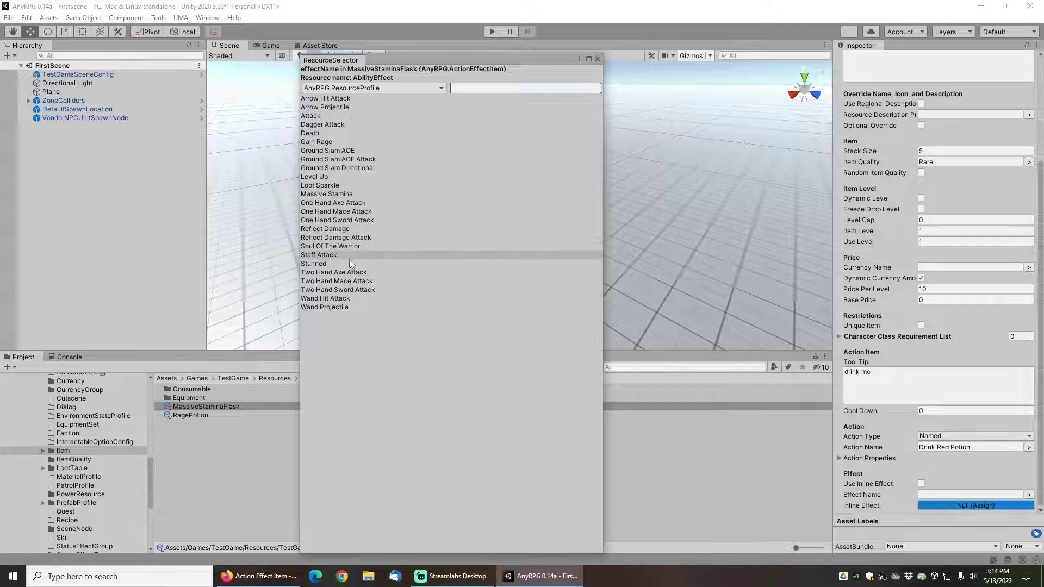
left_click(419, 194)
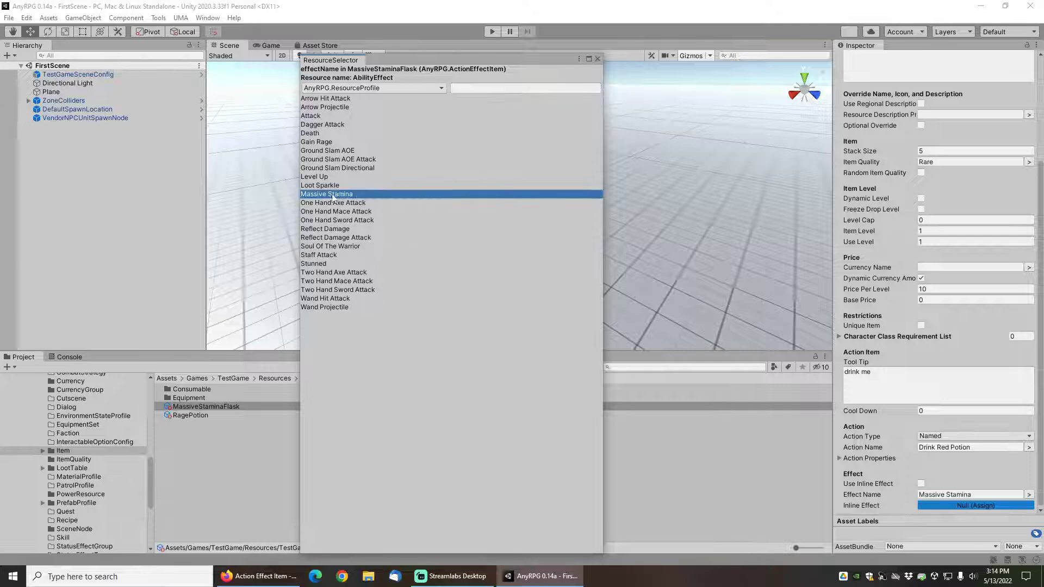
left_click(598, 58)
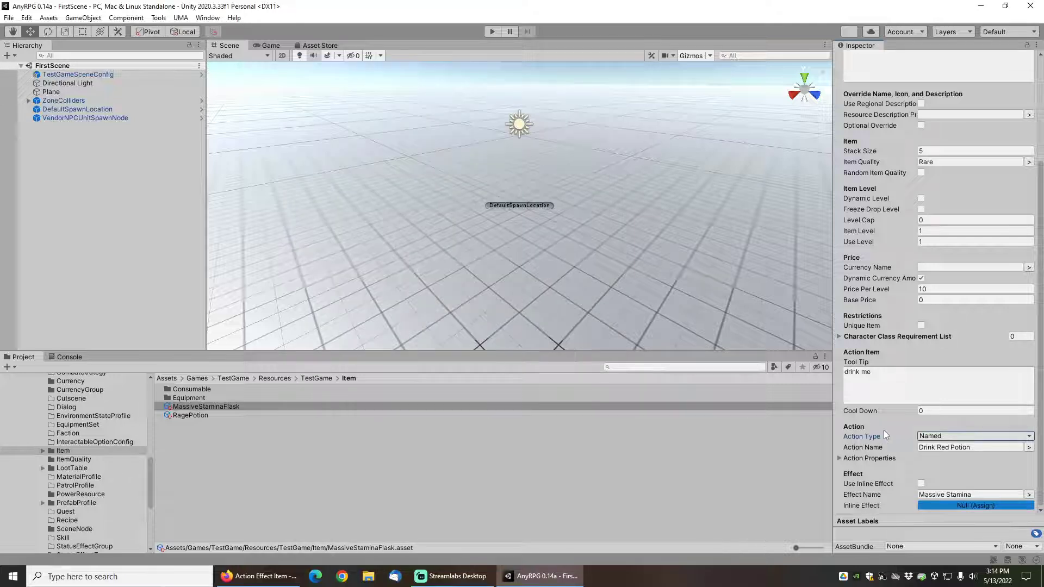
scroll(874, 338, "up", 5)
scroll(873, 340, "down", 5)
left_click(933, 446)
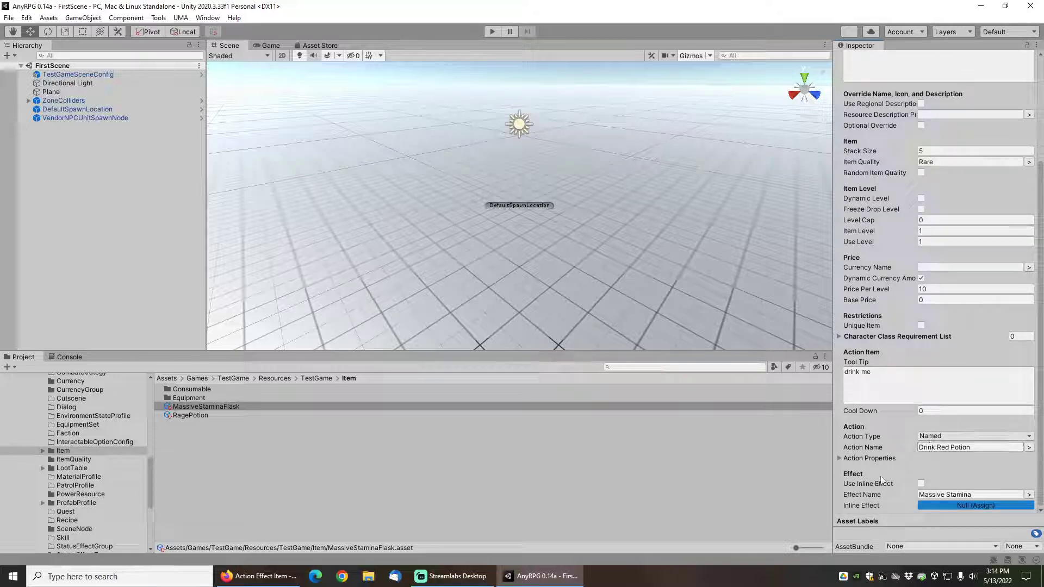
left_click(930, 496)
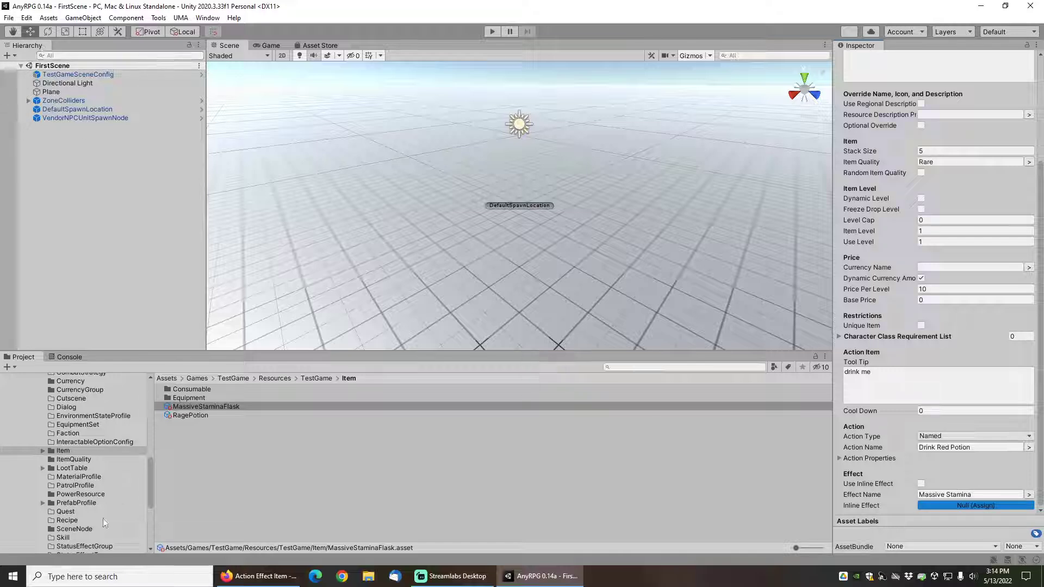
Add a second vendor item to TestGame's ItemsVendorCollection and set it to Massive Stamina Flask
scroll(98, 499, "down", 4)
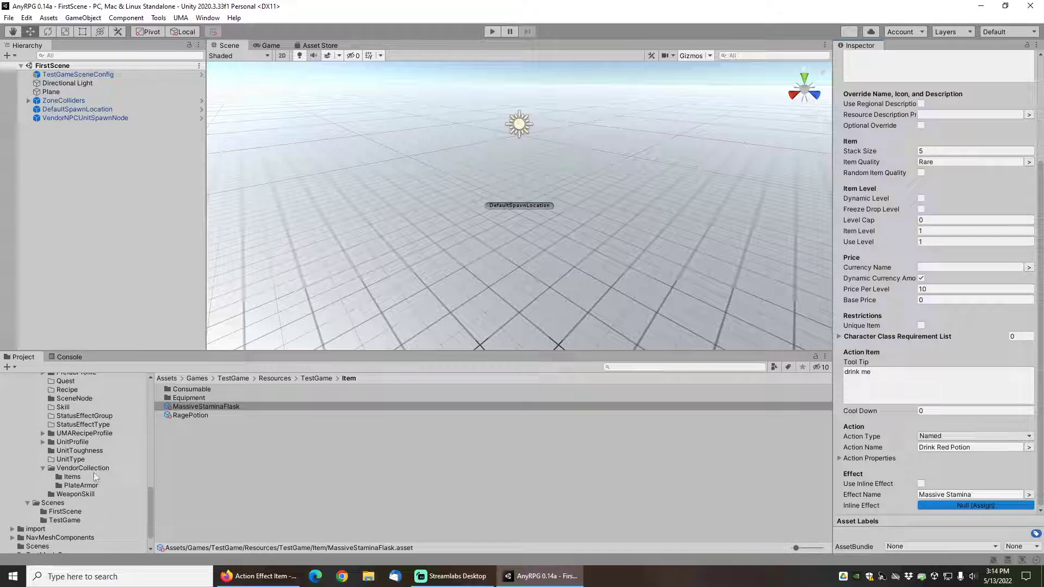
left_click(73, 476)
left_click(199, 389)
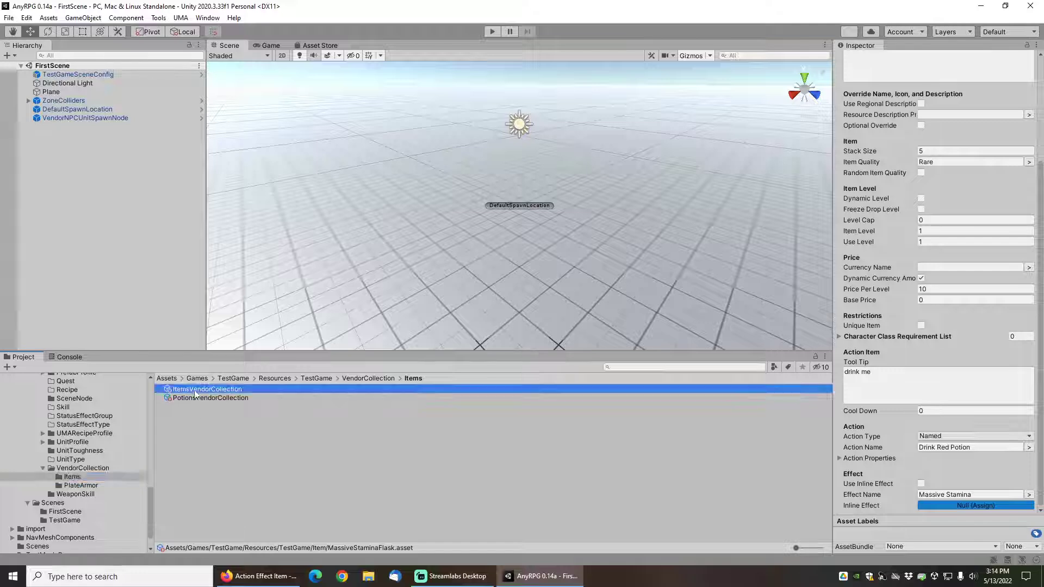
left_click(1029, 287)
type("2")
key("Return")
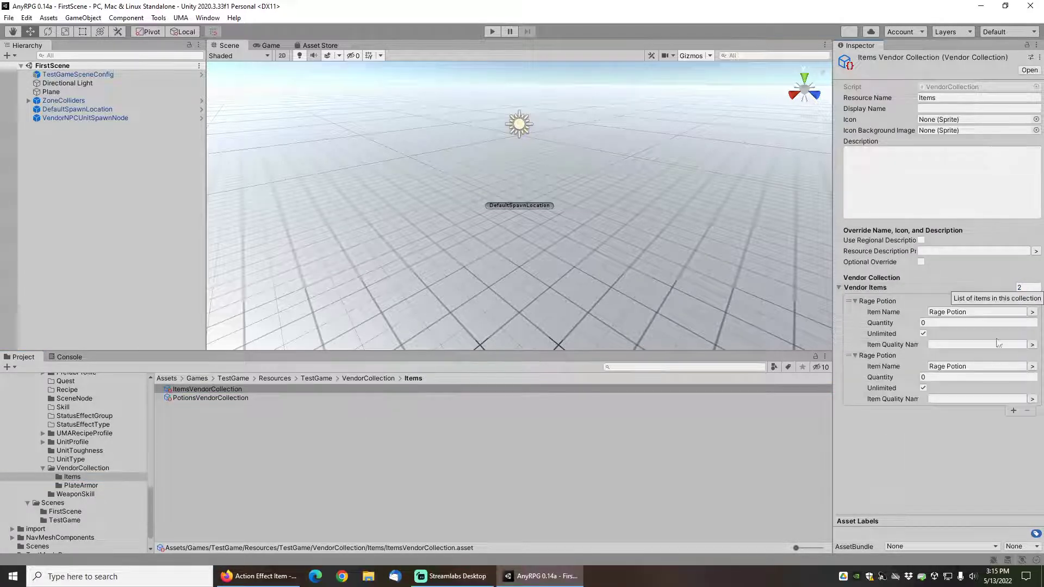
left_click(1031, 366)
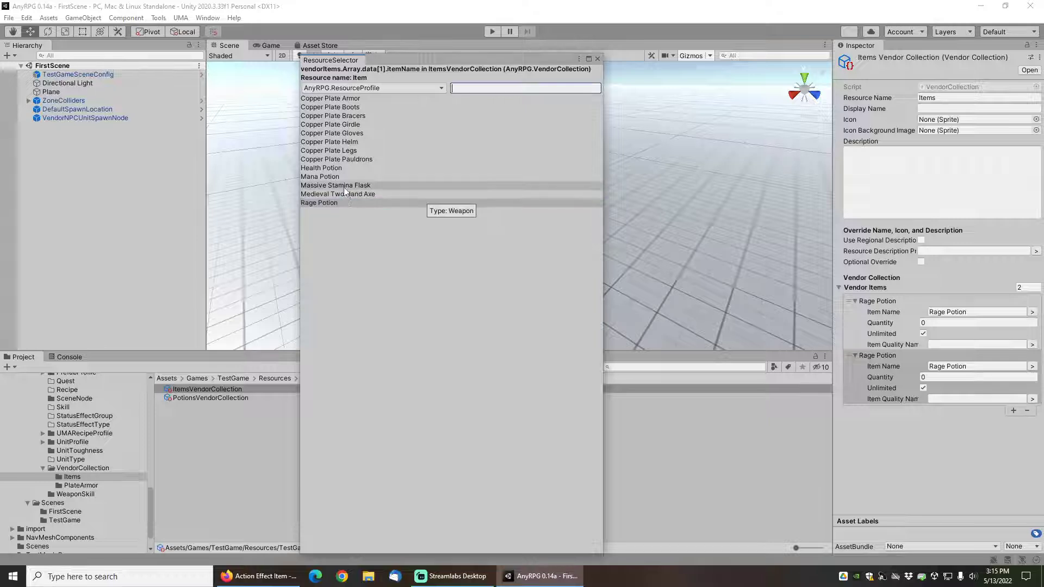
left_click(346, 186)
left_click(597, 59)
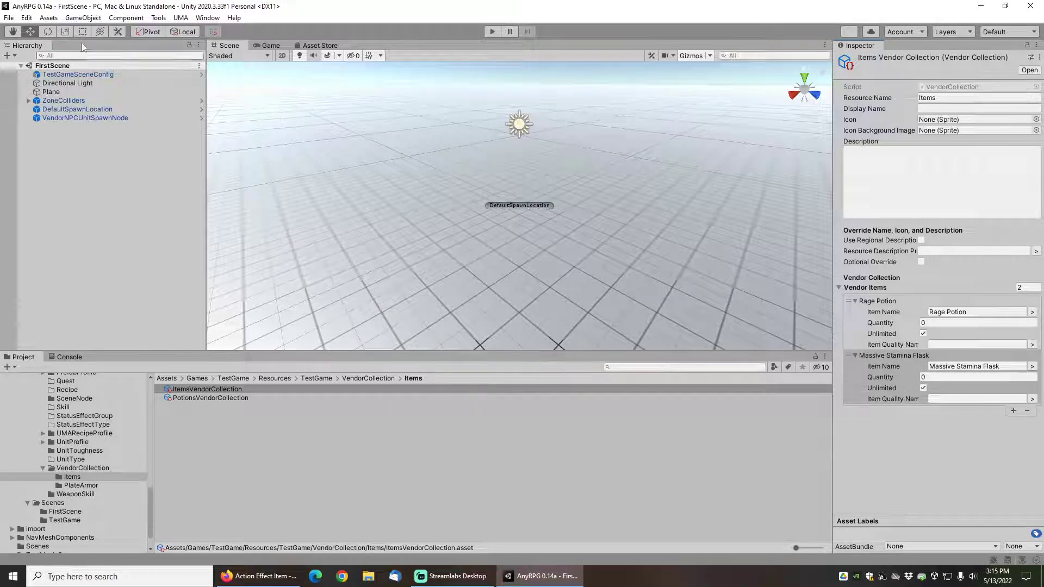
Save the scene, run the project in play mode and start a new game
left_click(9, 17)
left_click(26, 71)
left_click(493, 31)
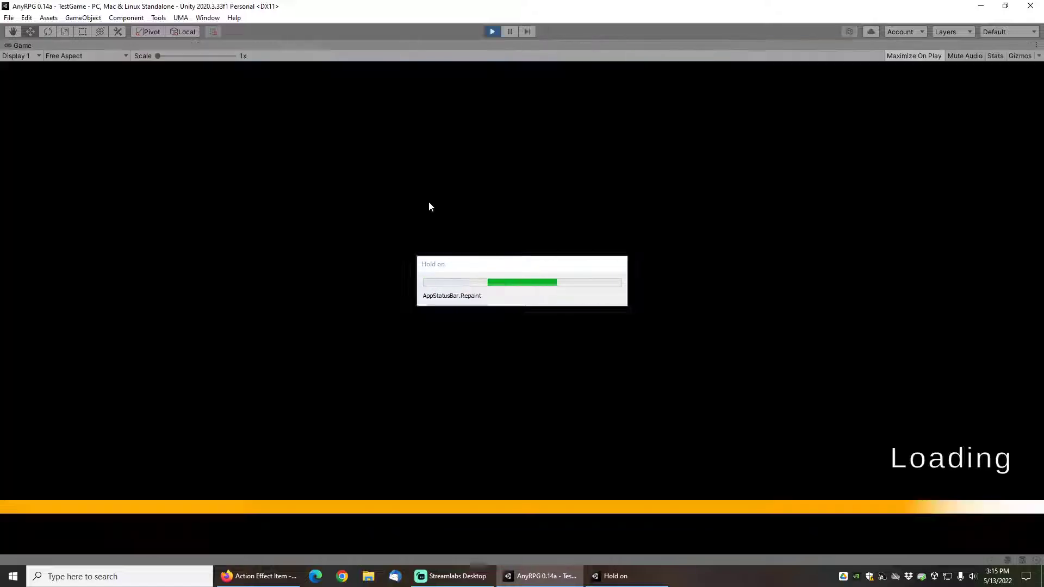
left_click(111, 355)
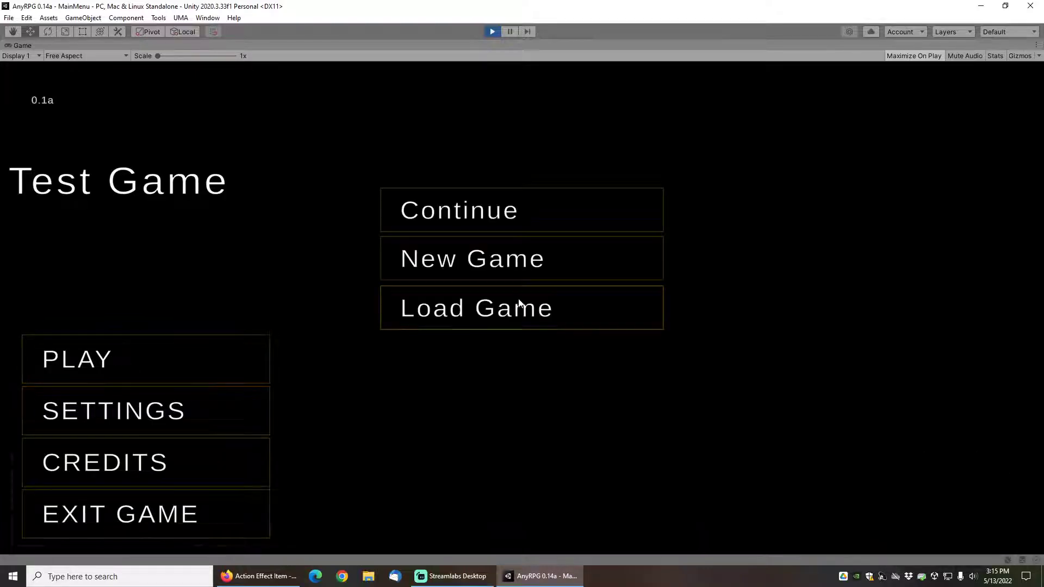
left_click(503, 266)
left_click(962, 518)
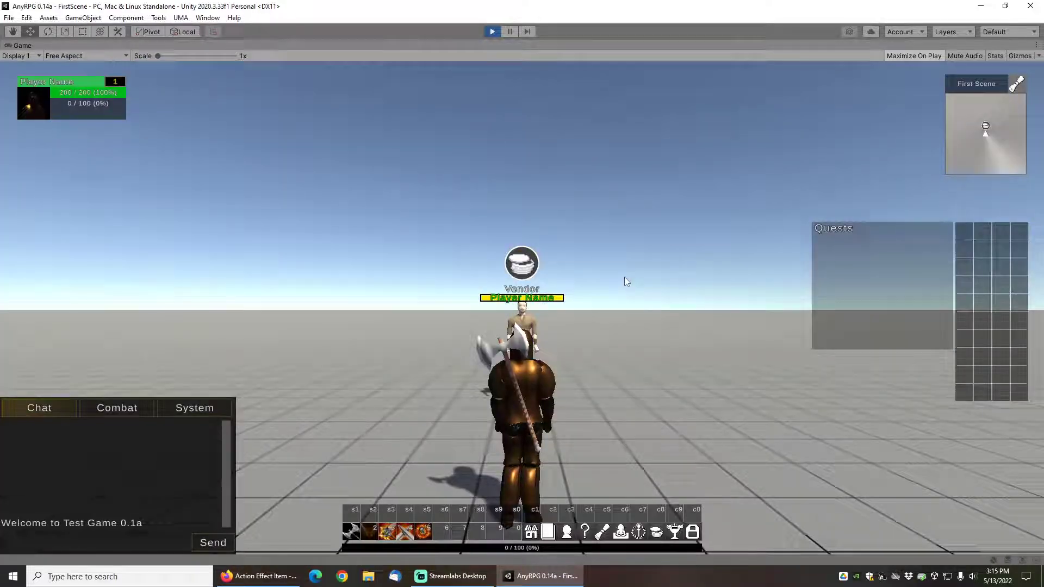
Walk the character up to the vendor and open both the vendor's item list and the inventory
right_click_drag(624, 278, 622, 304)
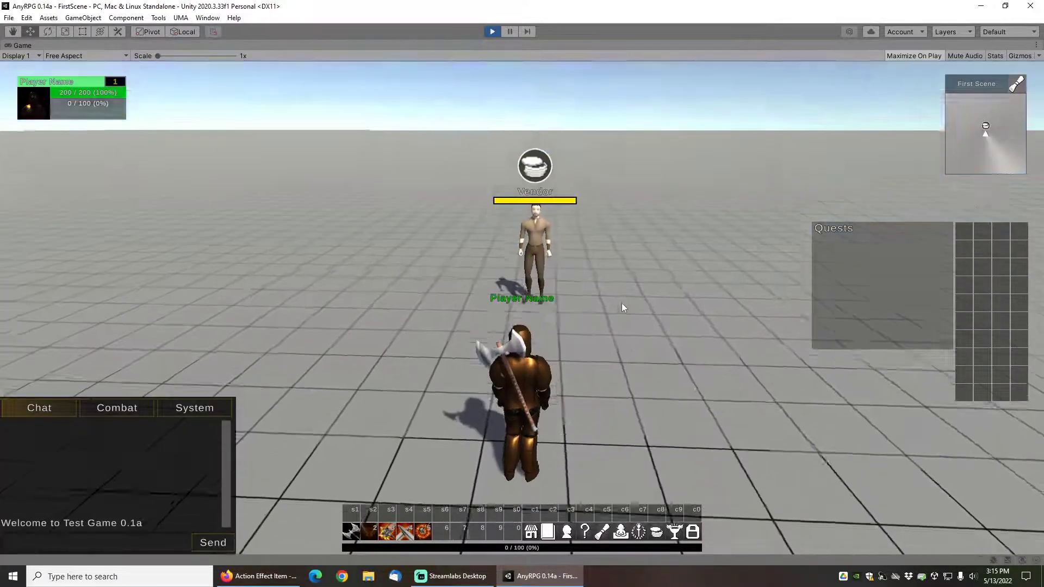
key("w")
right_click(563, 219)
mouse_move(491, 254)
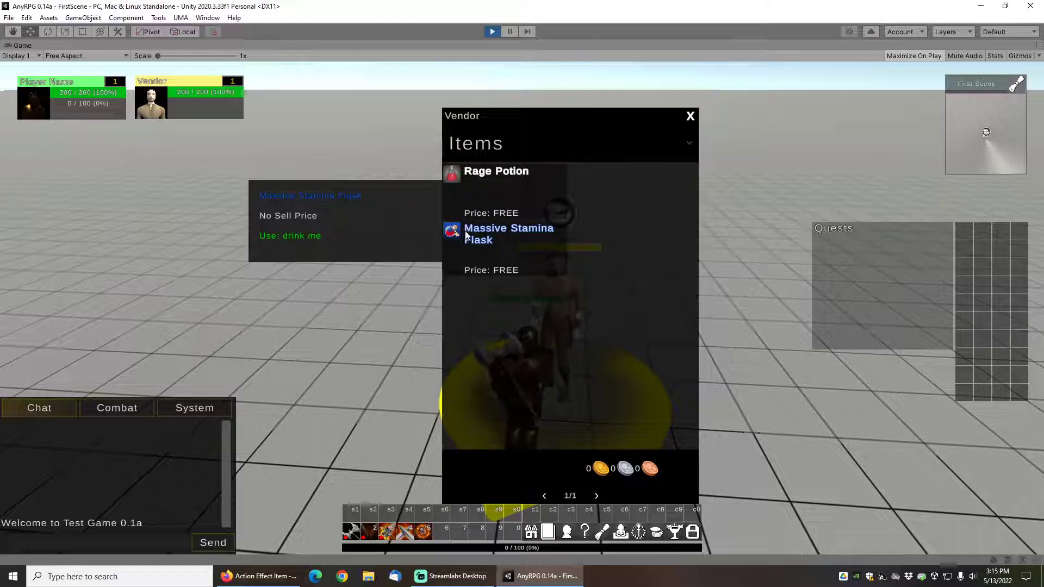
key("b")
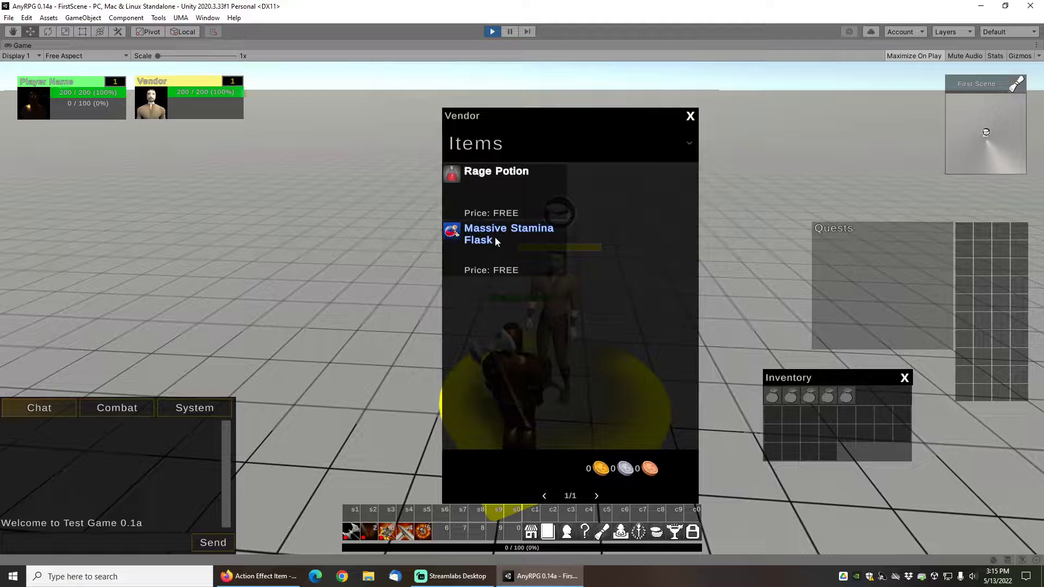
Buy six Massive Stamina Flasks from the vendor and close the vendor window
left_click(496, 242)
left_click(495, 240)
left_click(495, 240)
left_click(496, 240)
left_click(495, 240)
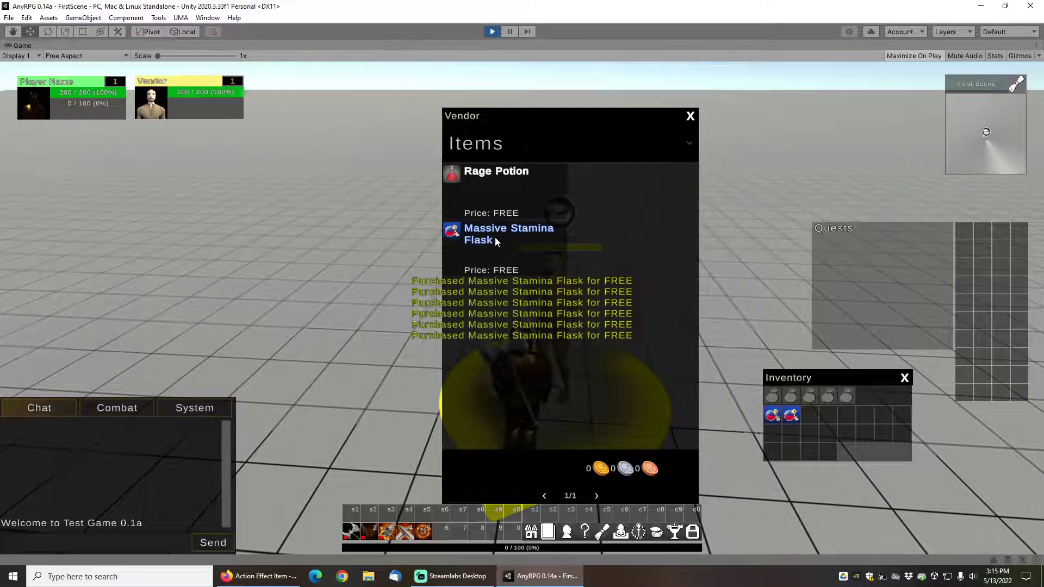
left_click(495, 240)
left_click(690, 116)
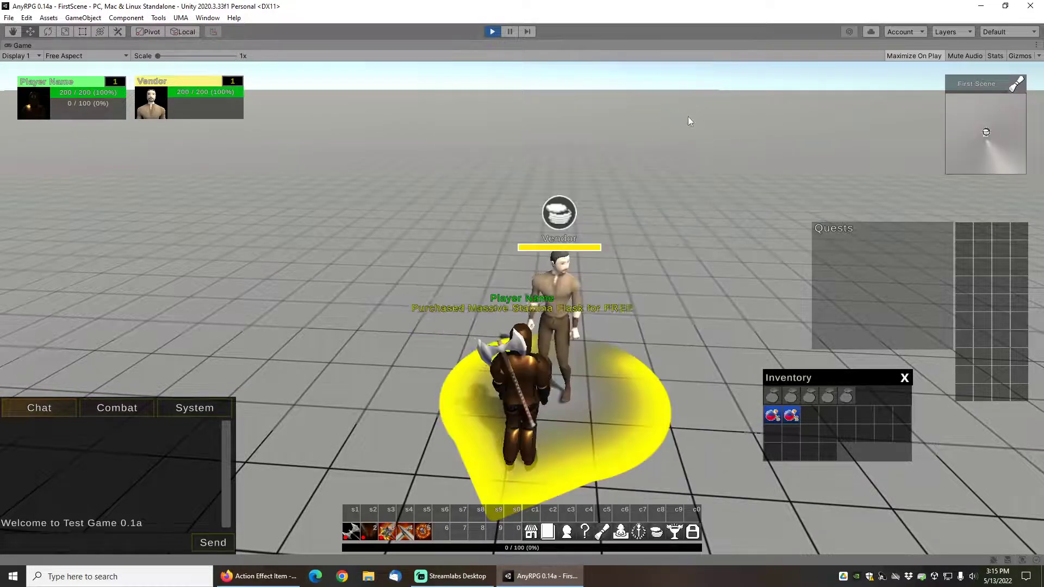
Turn the character around and check its health, stamina and other stats on the character sheet
right_click_drag(576, 242, 762, 214)
key("w")
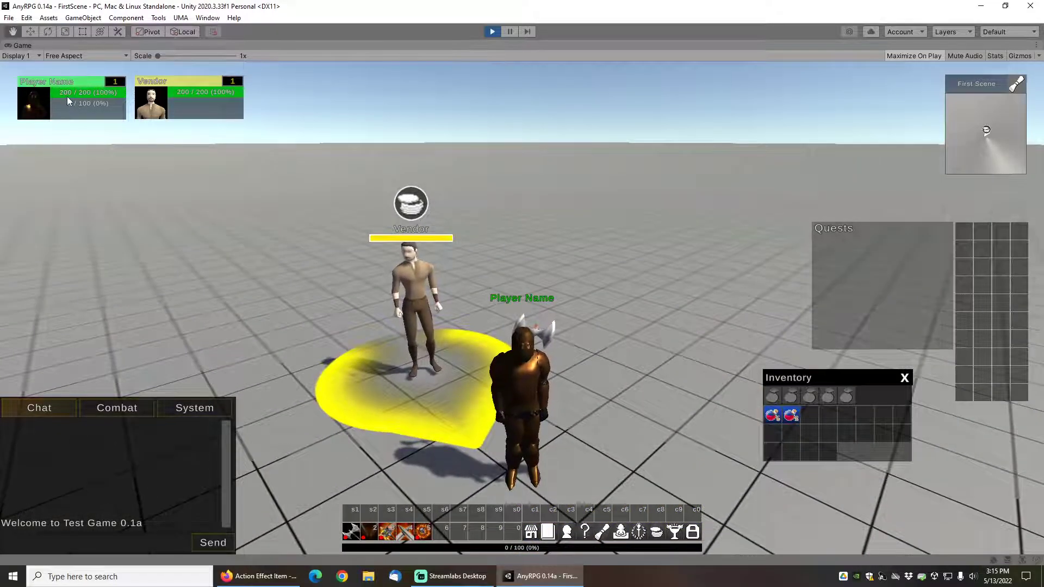
left_click(67, 95)
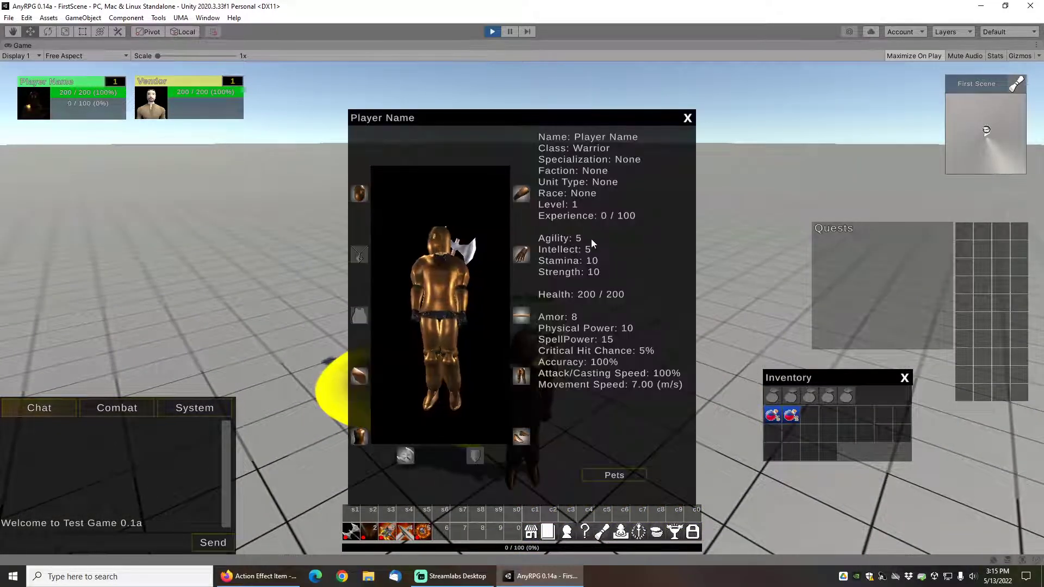
key("c")
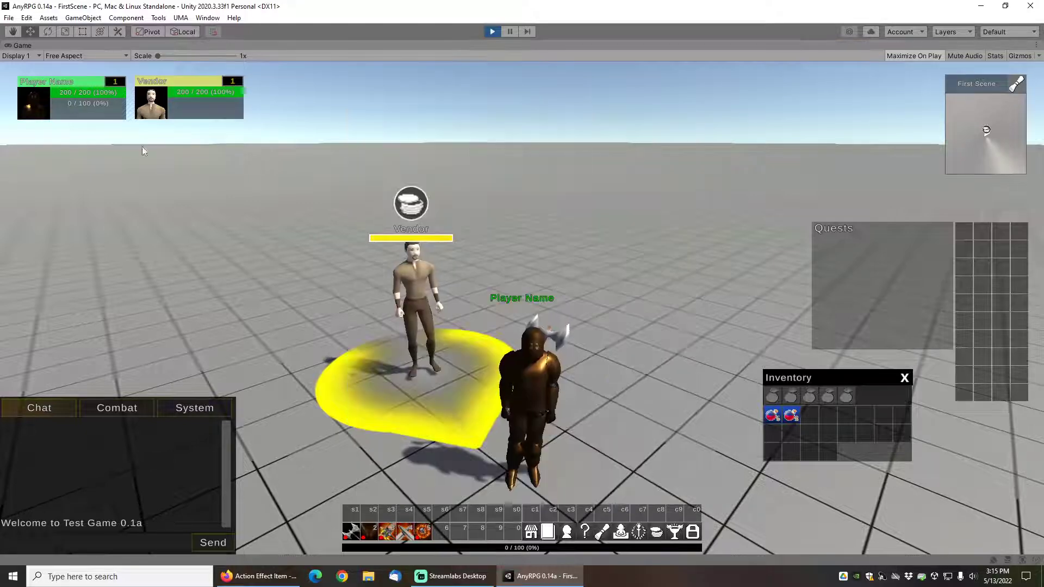
Drink a Massive Stamina Flask from the inventory and inspect the active effect's tooltip
right_click(791, 417)
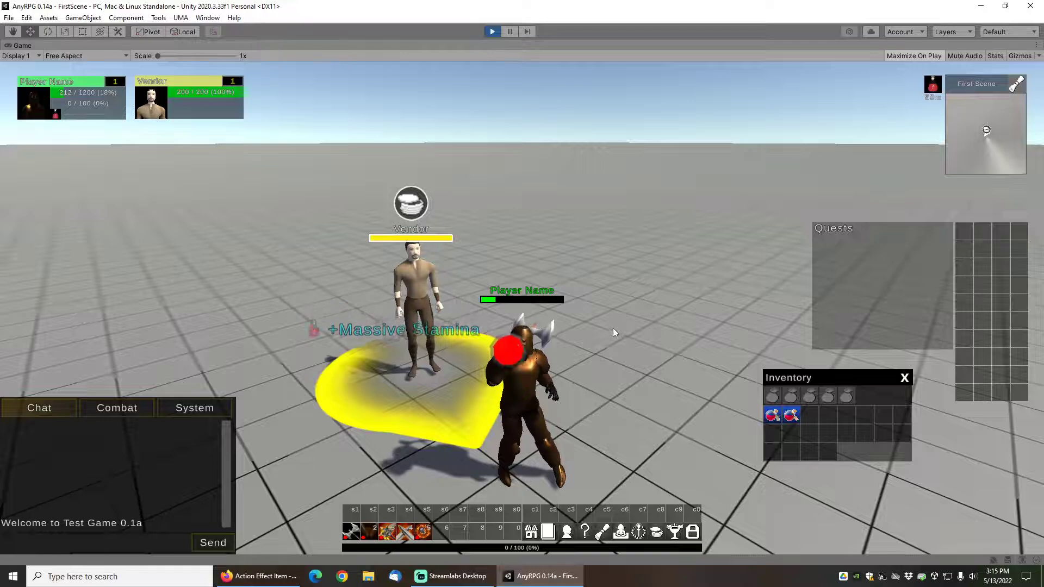
left_click_drag(612, 328, 647, 321)
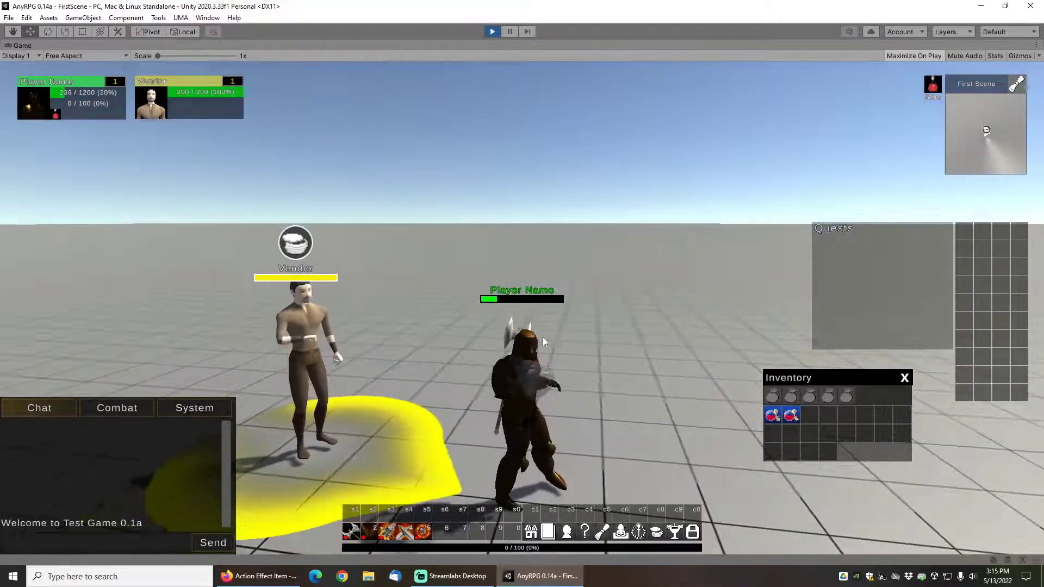
mouse_move(935, 85)
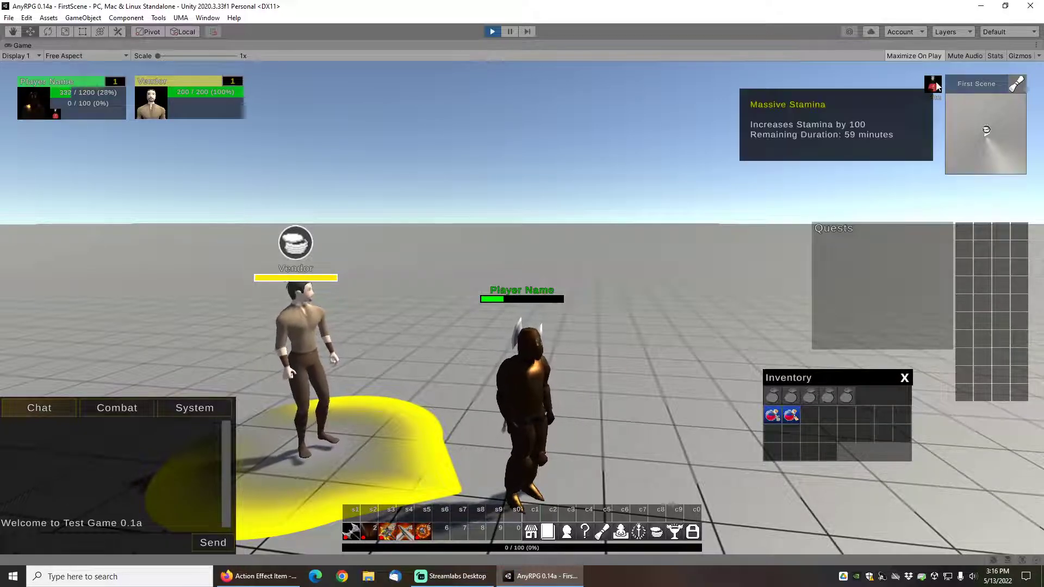
Check the character's stamina and health on the character sheet under the flask's effect, and end the play session
key("c")
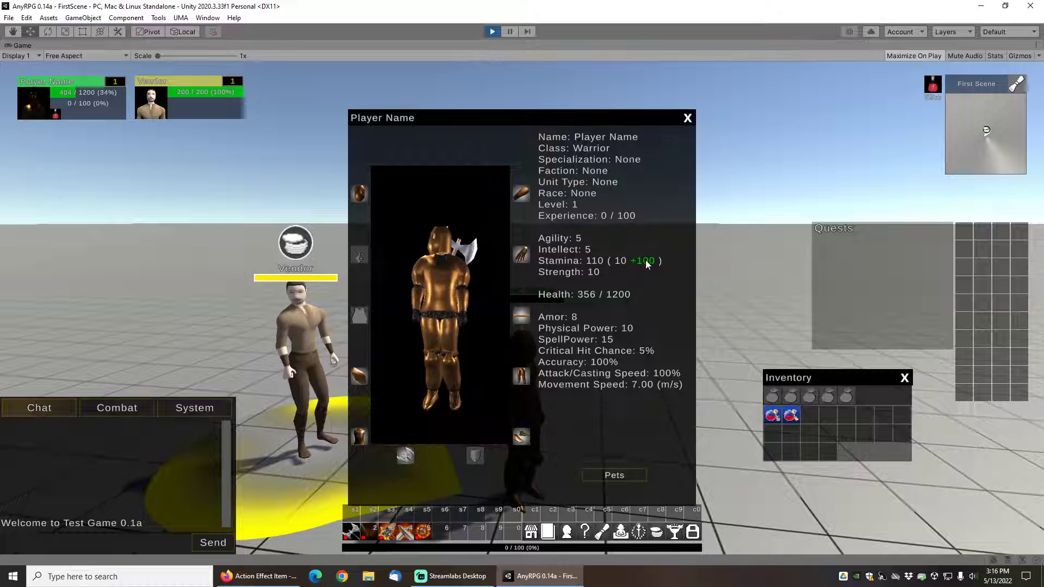
key("c")
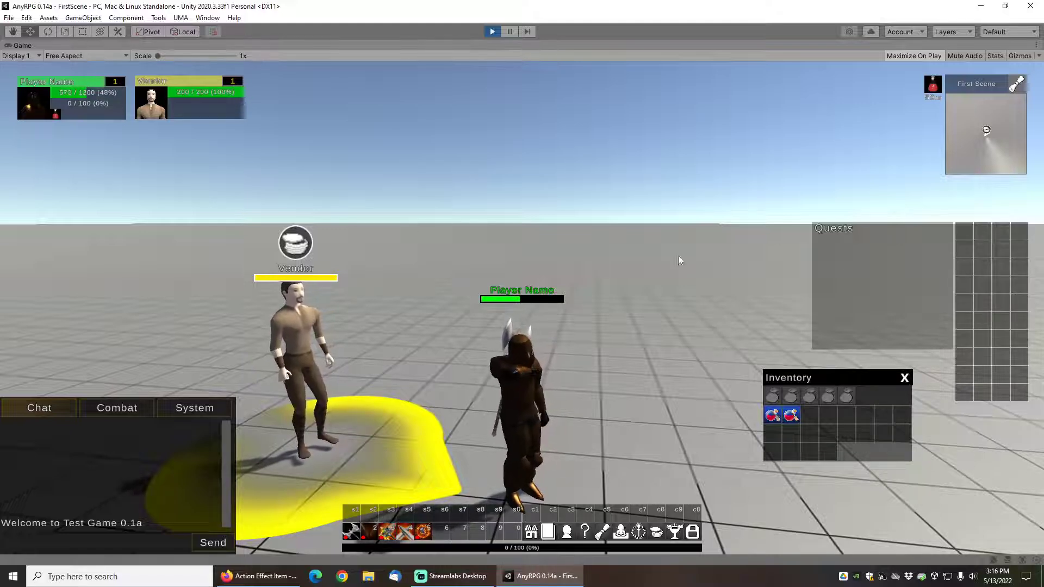
mouse_move(677, 255)
left_mouse_down()
mouse_move(632, 255)
mouse_move(622, 277)
mouse_move(621, 262)
left_mouse_up()
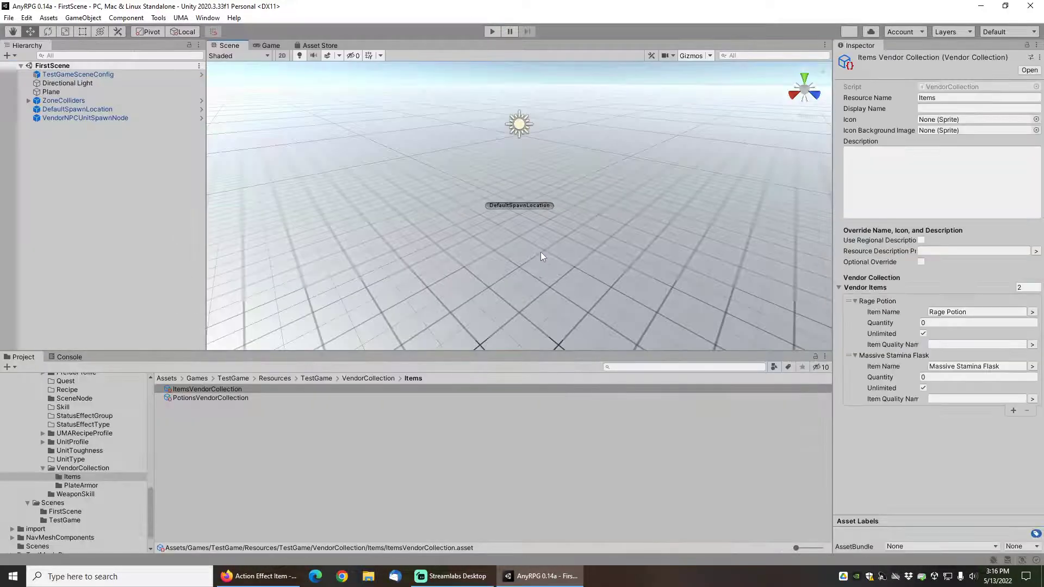
Create a StatusEffect asset named Sprint in TestGame's AbilityEffect/StatusEffect folder
scroll(106, 429, "up", 12)
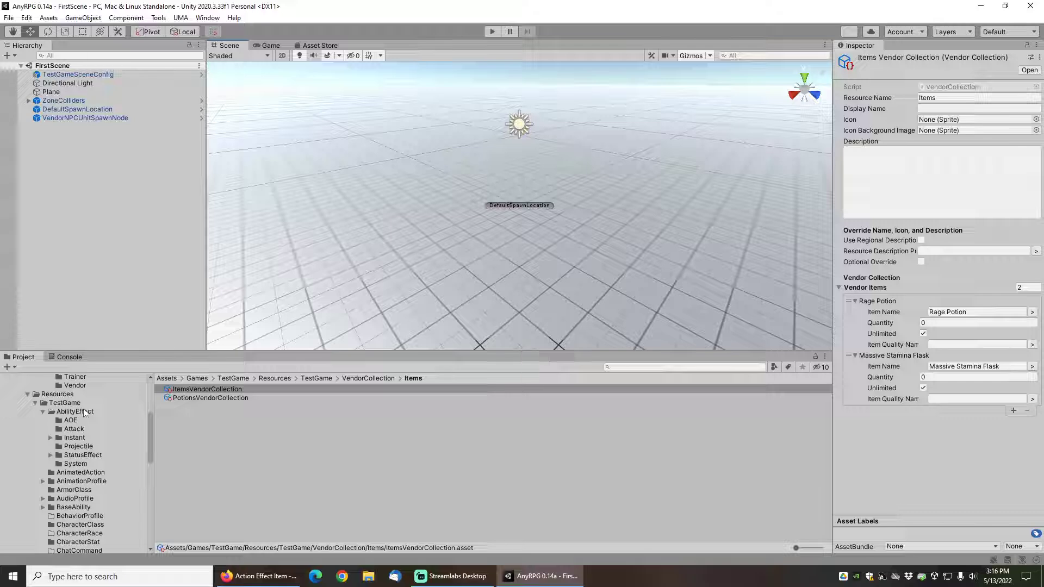
left_click(85, 413)
left_click(87, 456)
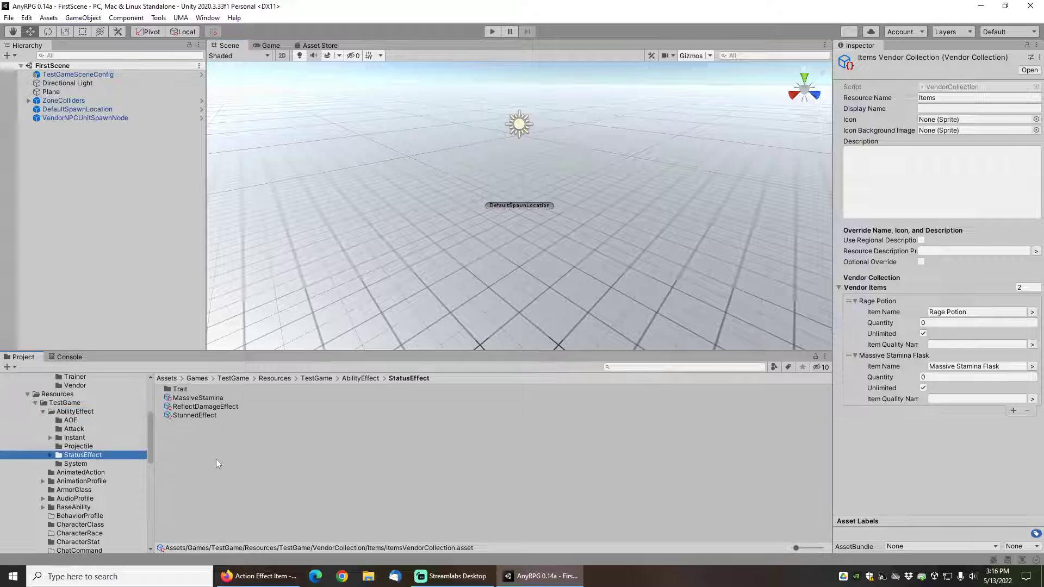
right_click(174, 445)
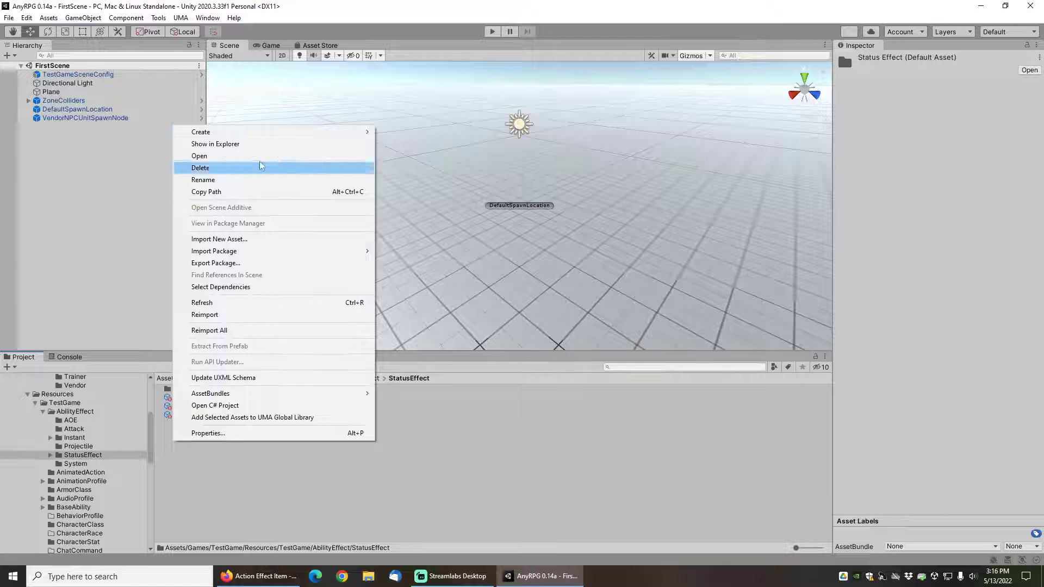
mouse_move(369, 131)
mouse_move(413, 107)
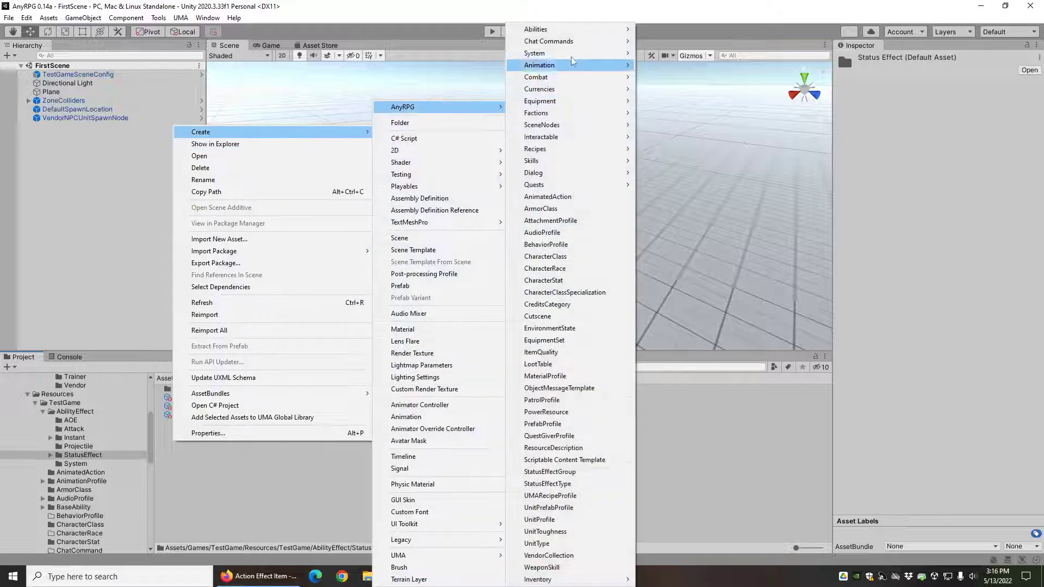
mouse_move(543, 29)
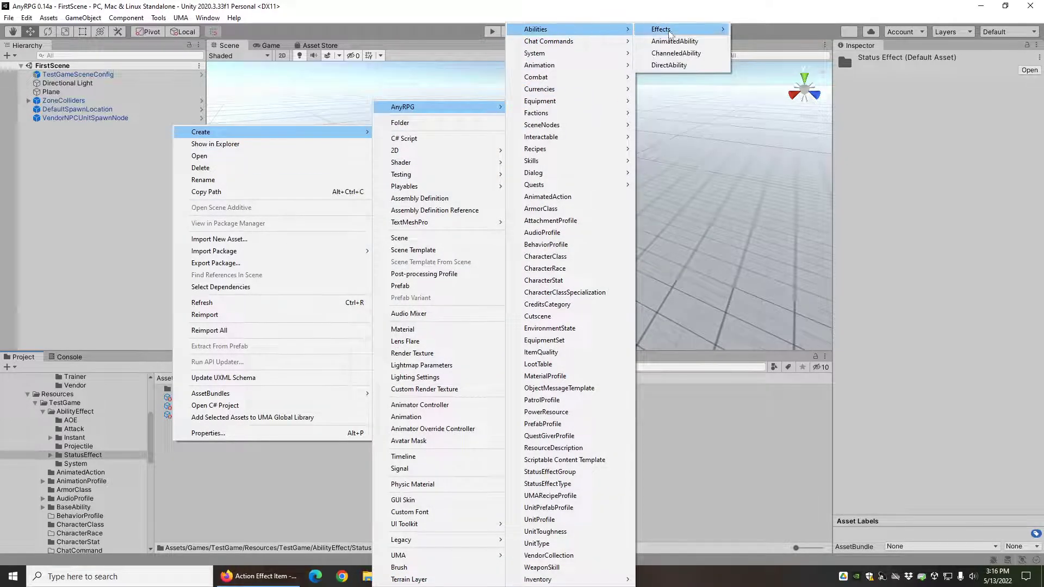
mouse_move(674, 29)
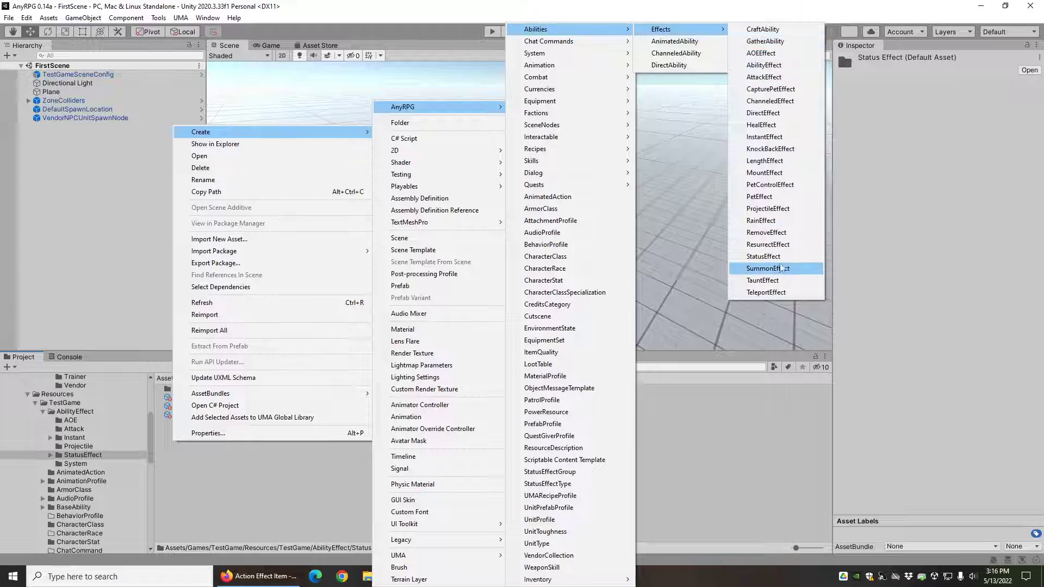
left_click(766, 256)
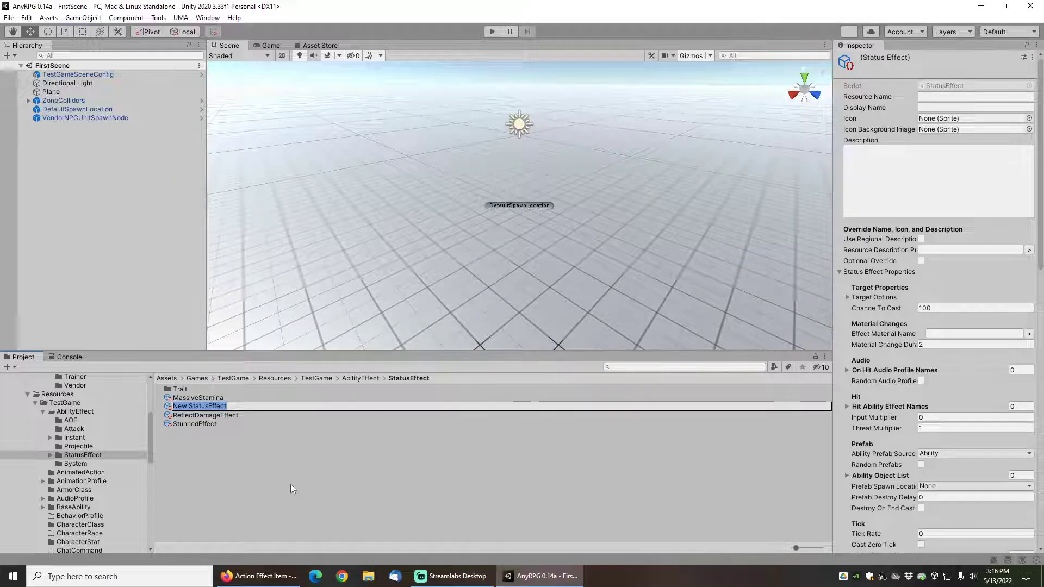
type("Sprint")
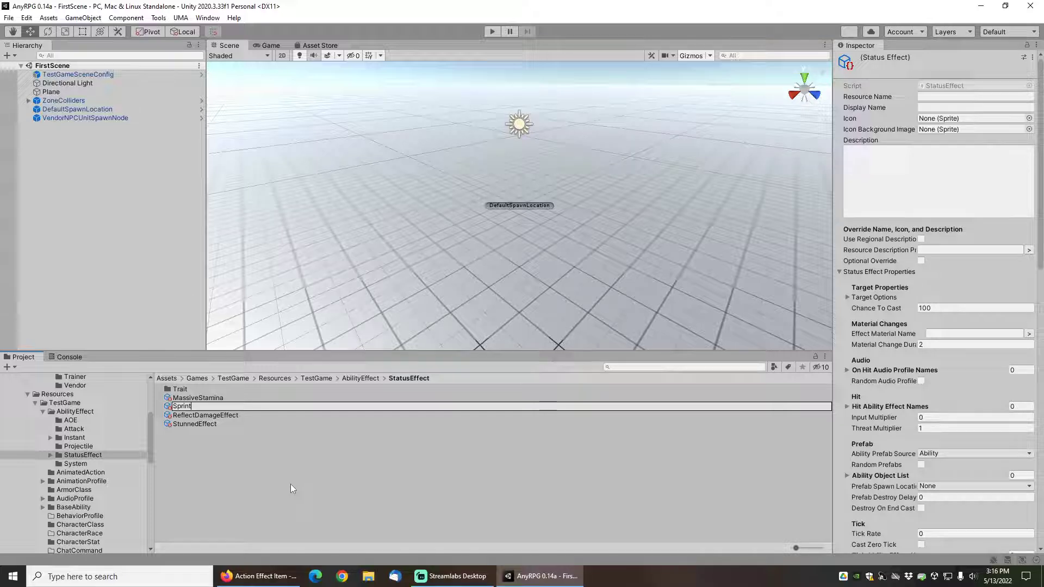
key("Return")
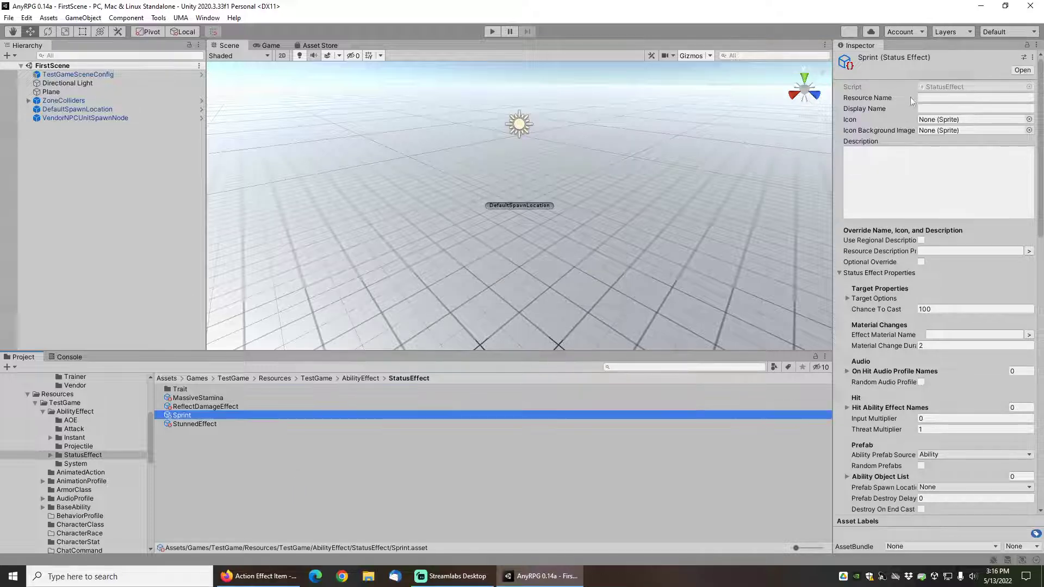
Set the resource name of the new status effect to Sprint
left_click(933, 98)
type("Sp")
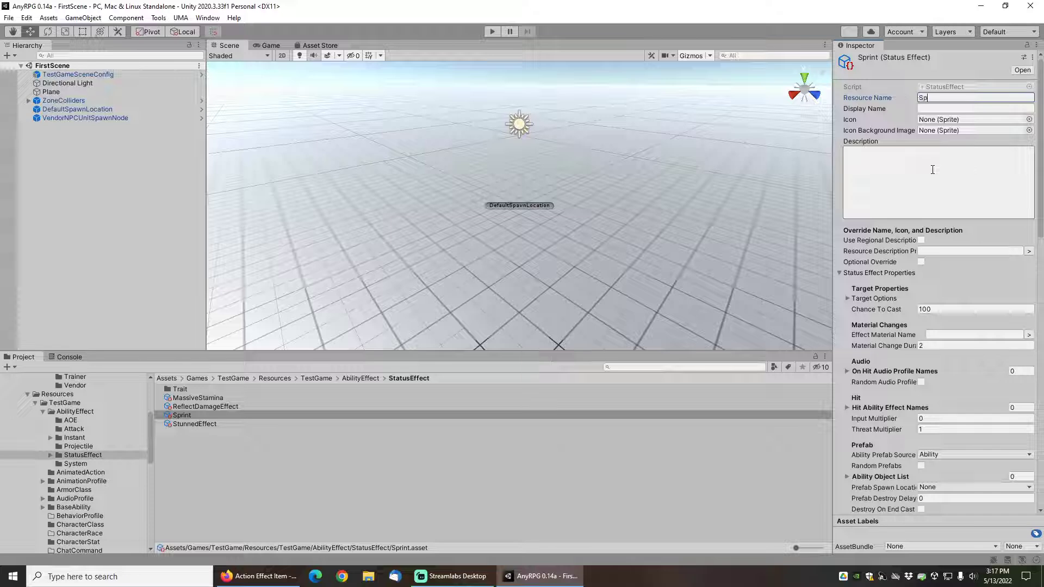
type("rint")
key("Tab")
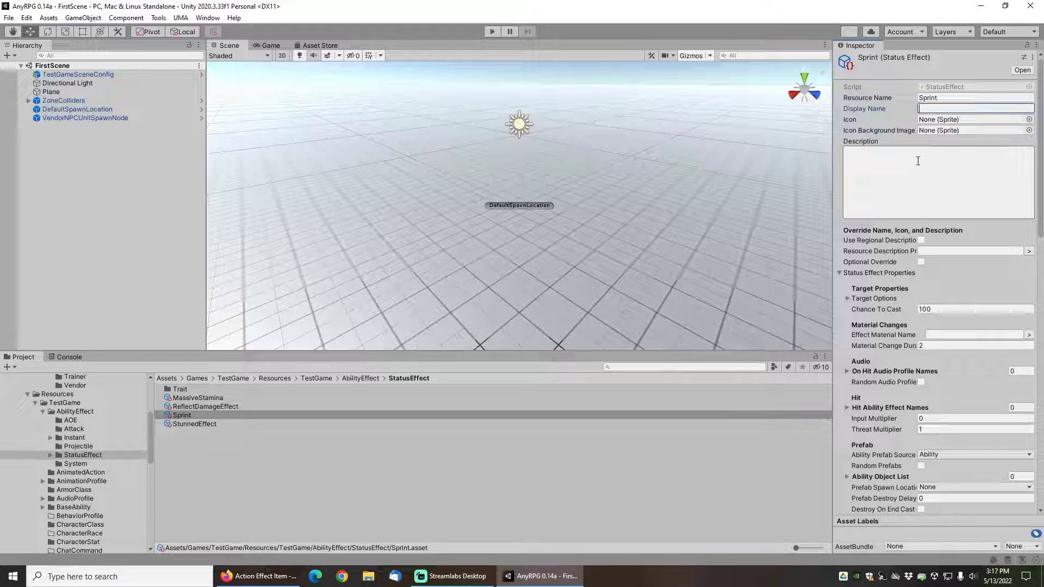
Search the sprites for a speed image and assign AbilityRunSpeed as the Sprint effect's icon
left_click(1028, 119)
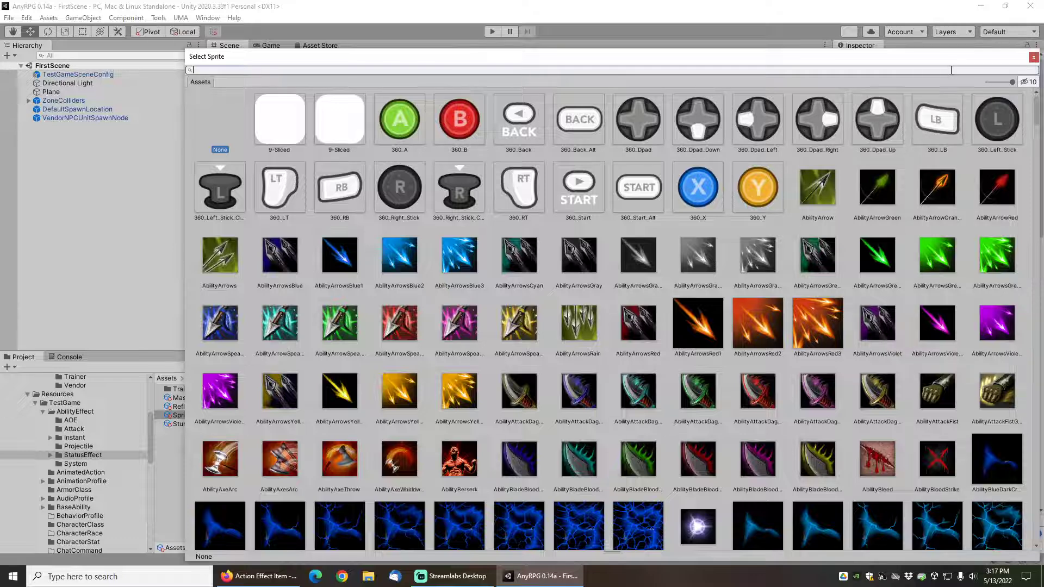
type("ot")
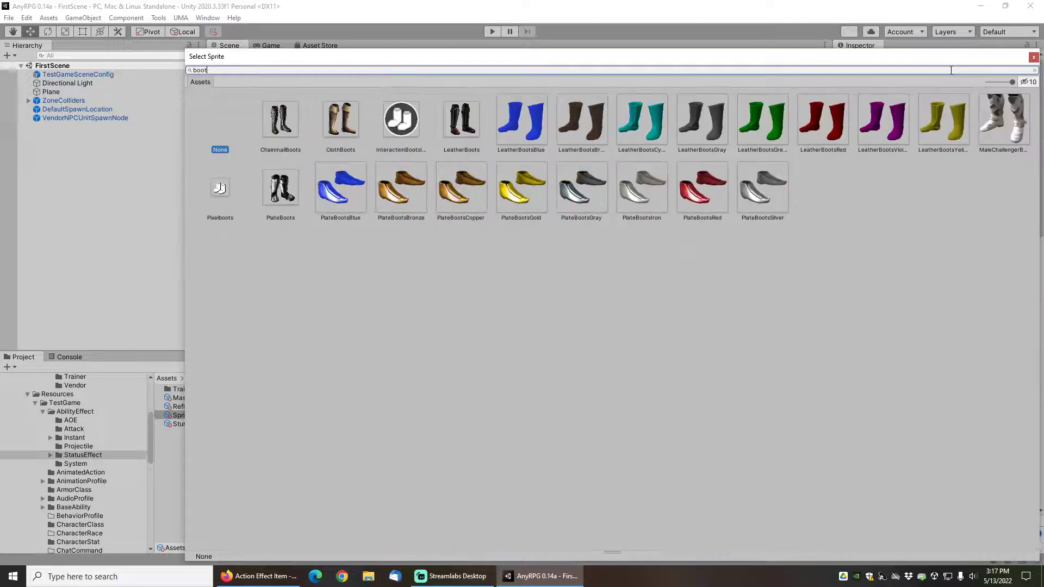
key("BackSpace")
key("BackSpace")
key("BackSpace")
key("BackSpace")
type("s")
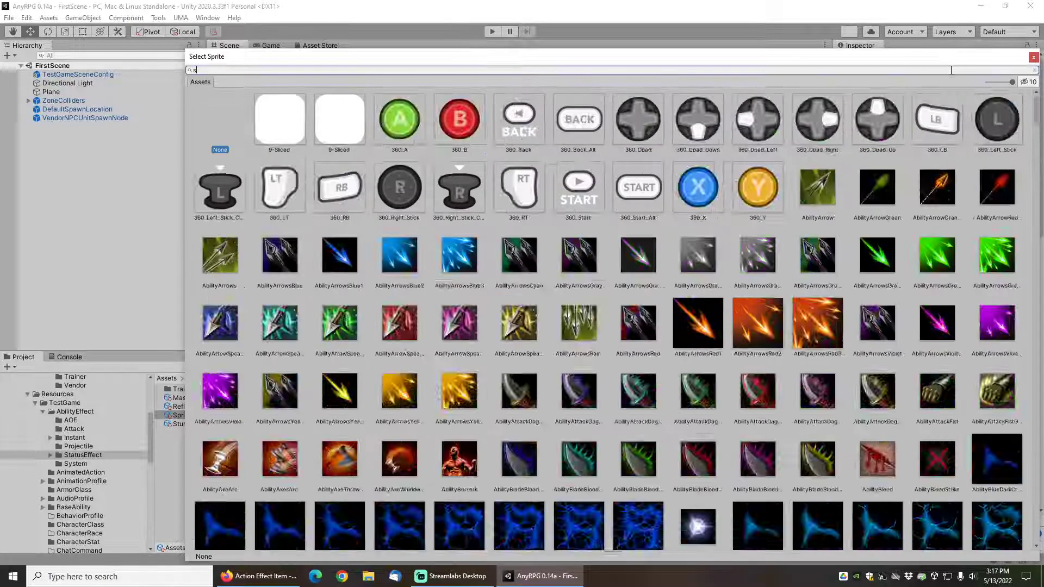
type("pee")
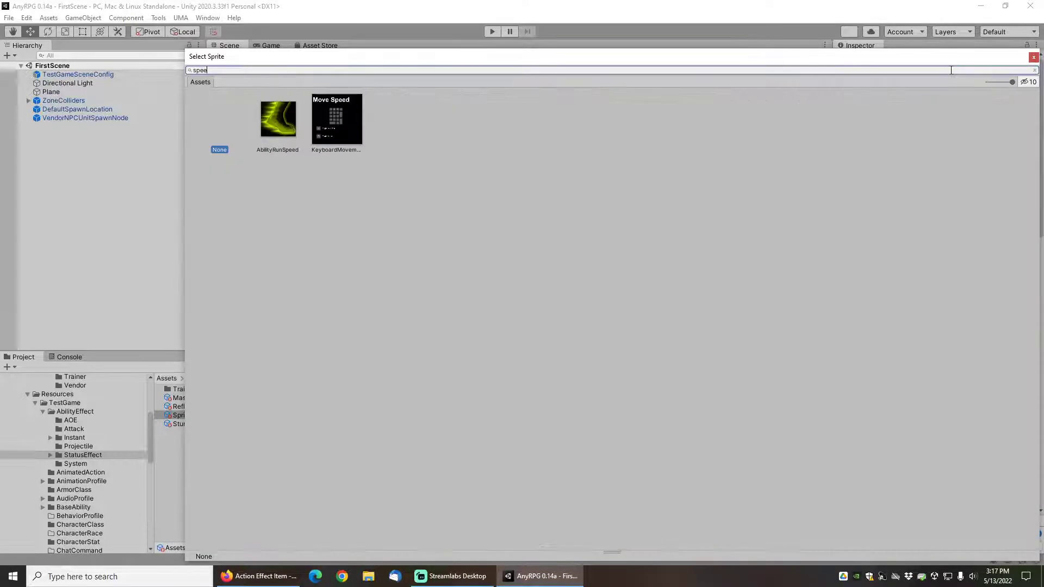
double_click(278, 122)
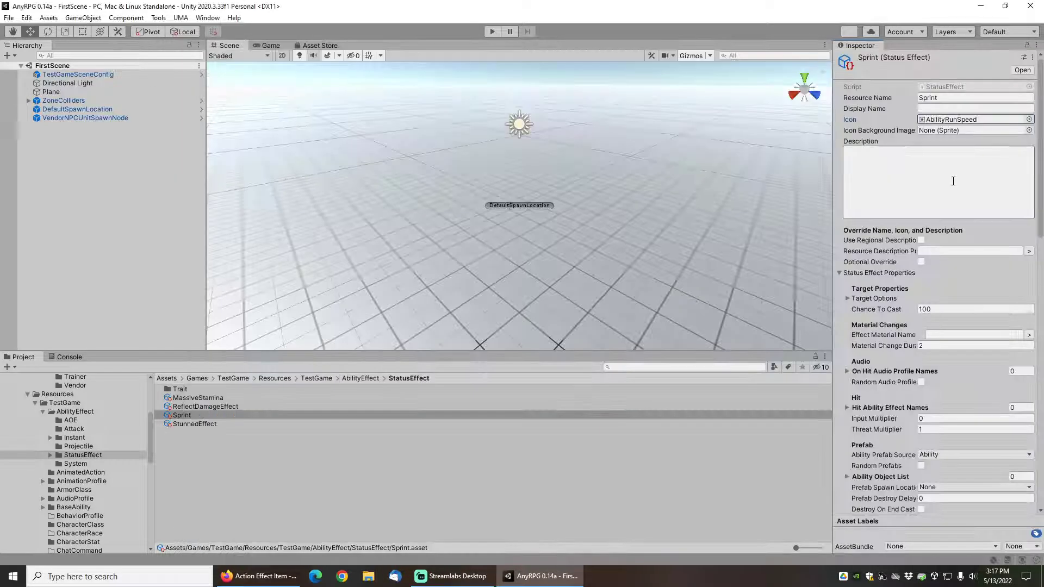
Set the Sprint effect's status effect alignment to Beneficial
scroll(885, 354, "down", 5)
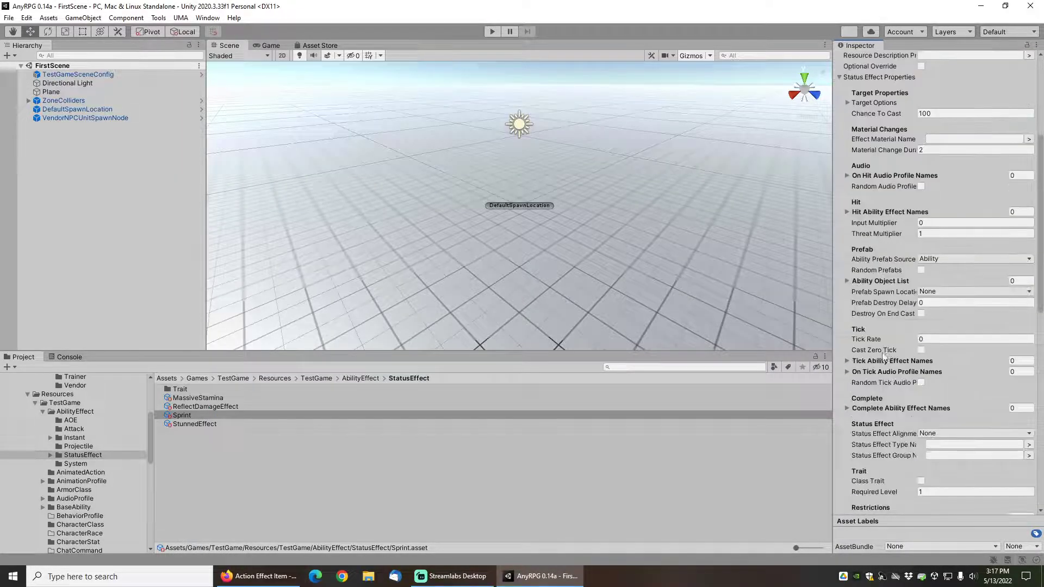
scroll(885, 356, "down", 5)
scroll(884, 302, "up", 3)
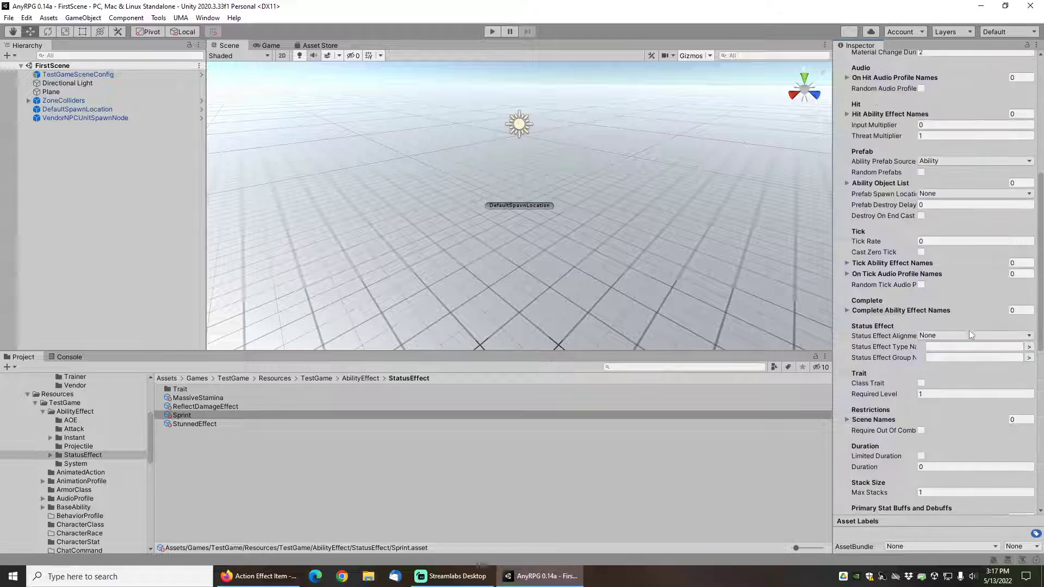
left_click(969, 334)
left_click(956, 359)
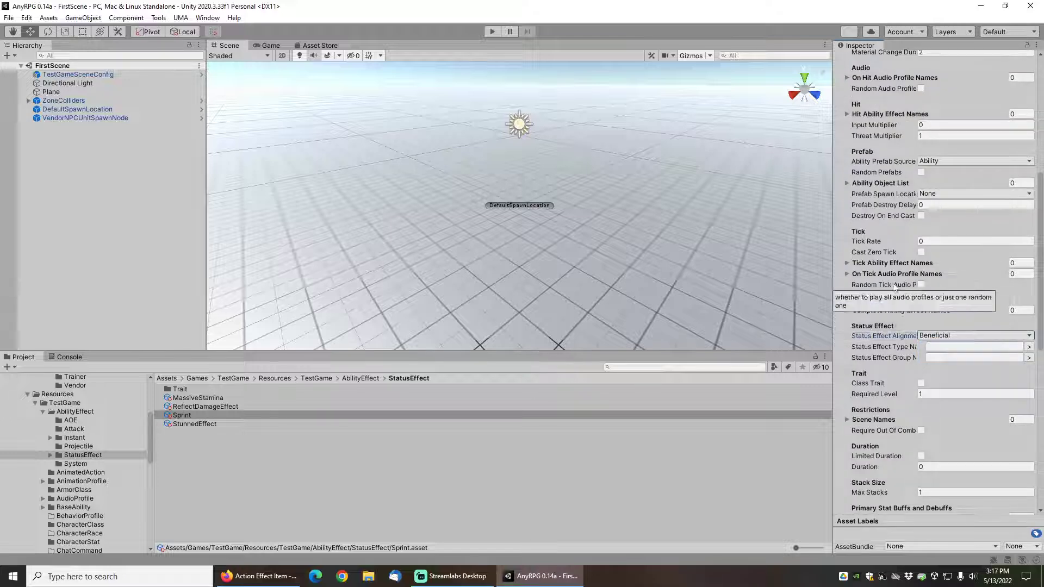
Give the Sprint effect a limited duration of 10
scroll(892, 318, "down", 3)
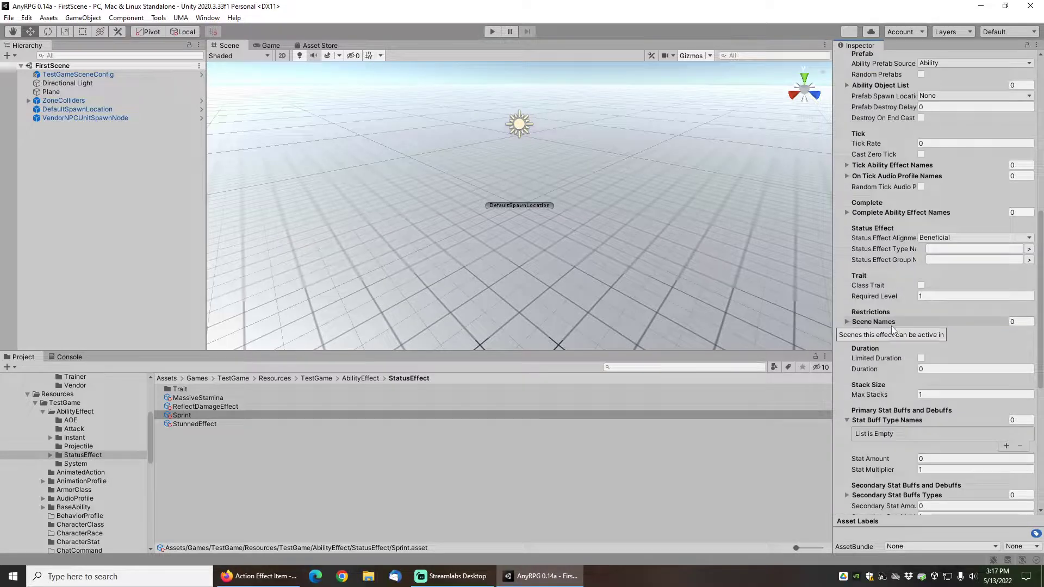
left_click(920, 358)
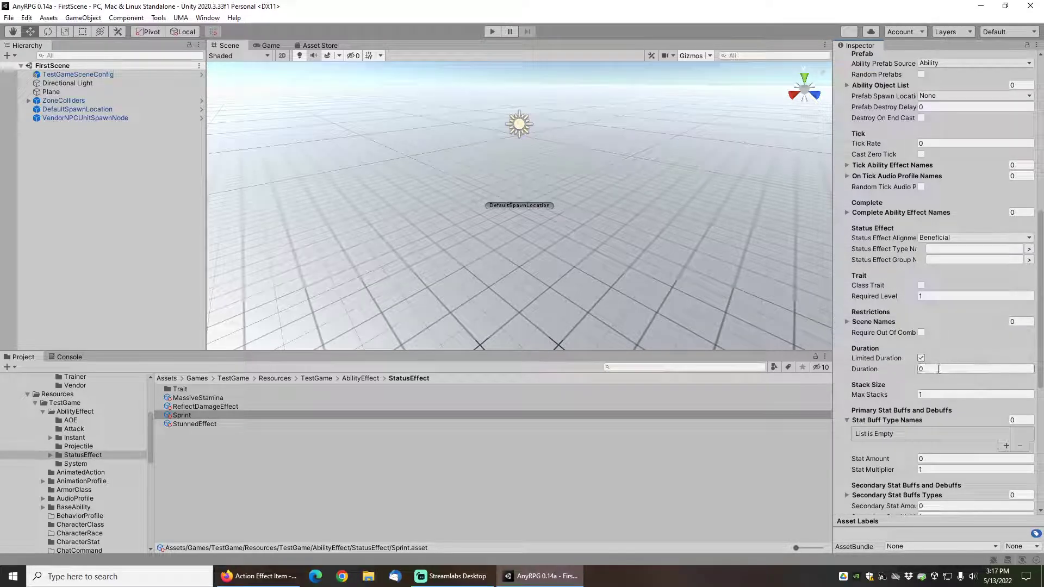
left_click(938, 369)
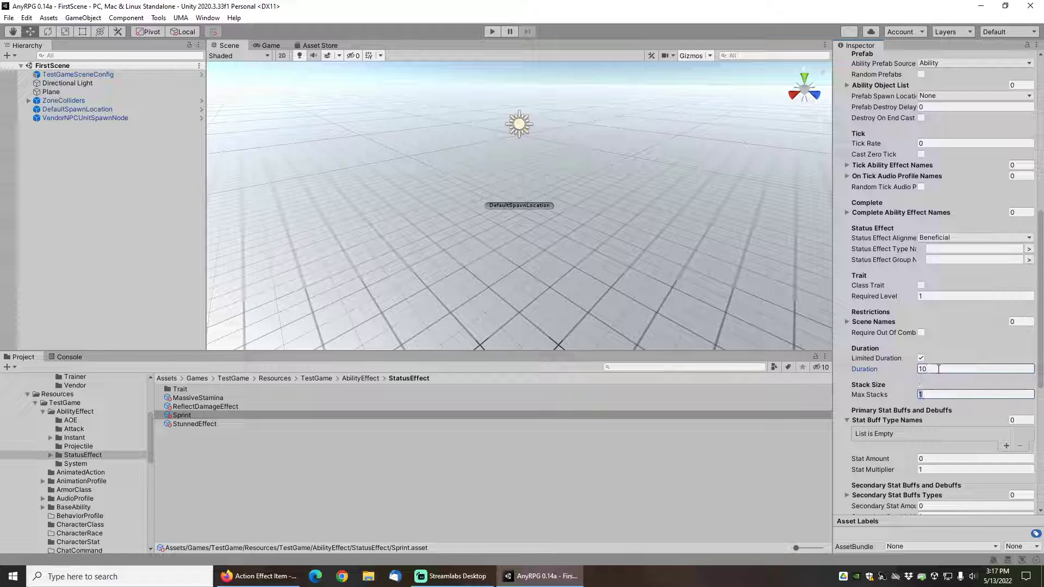
key("Return")
Add one secondary stat buff for Movement Speed to the Sprint effect and set the secondary stat multiplier to 2
scroll(889, 373, "down", 3)
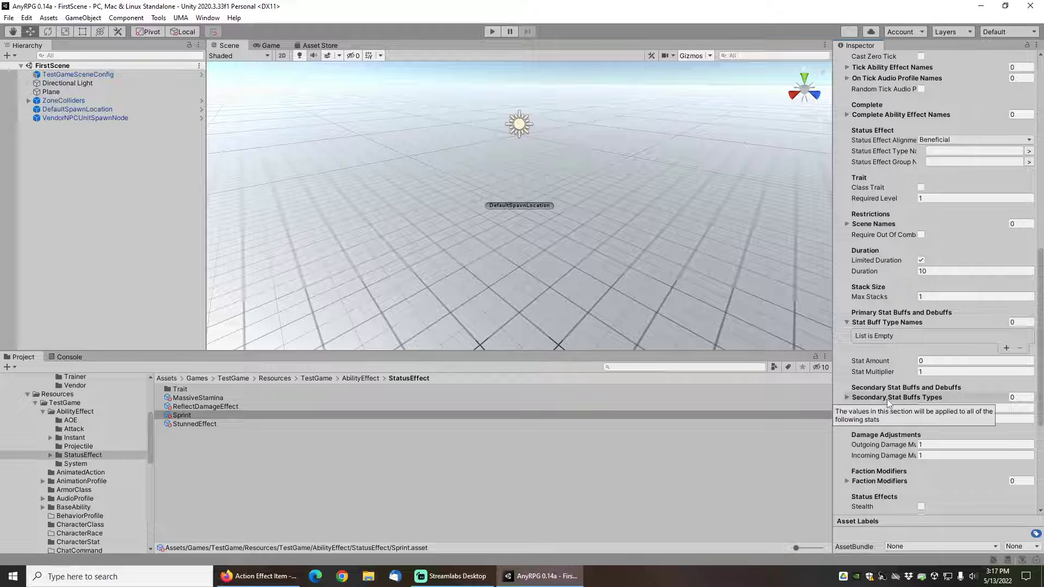
left_click(1022, 396)
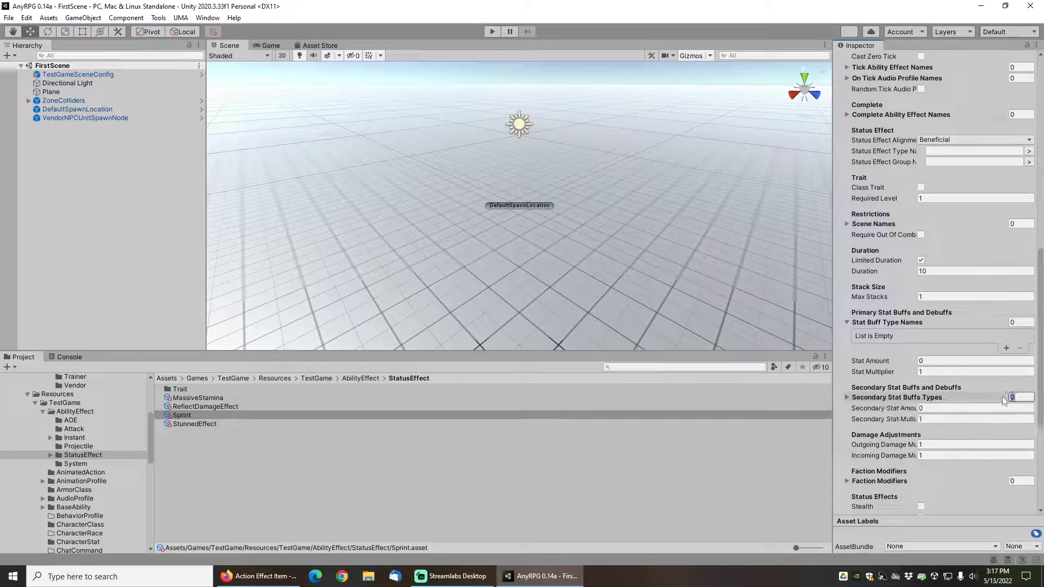
type("1")
key("Tab")
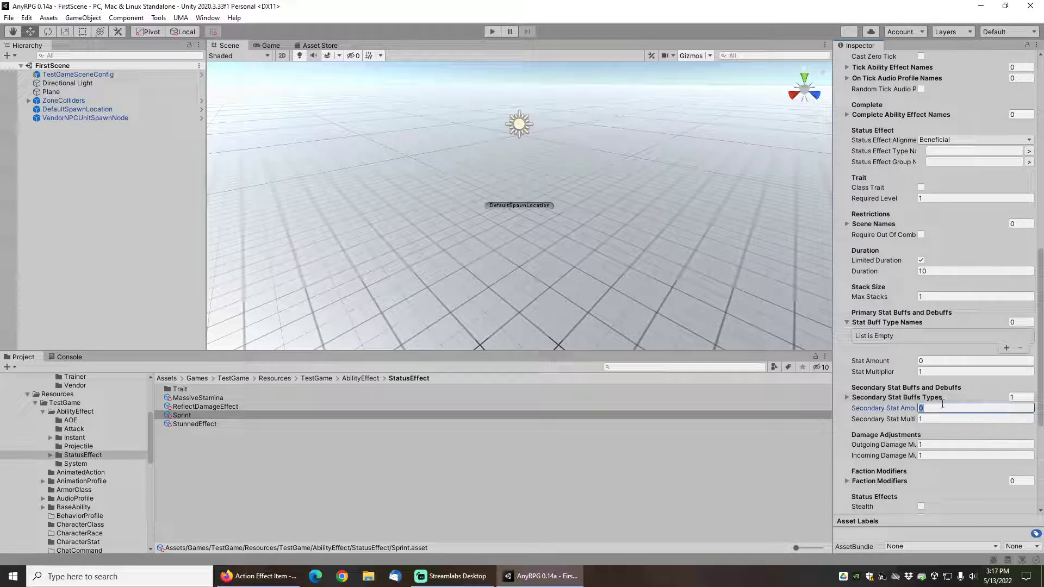
left_click(846, 397)
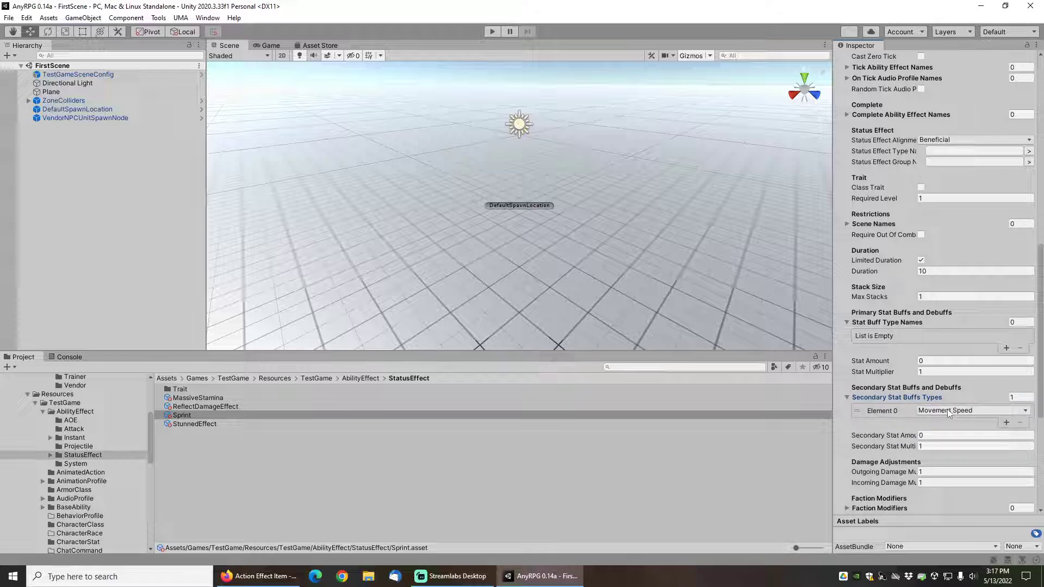
left_click(936, 445)
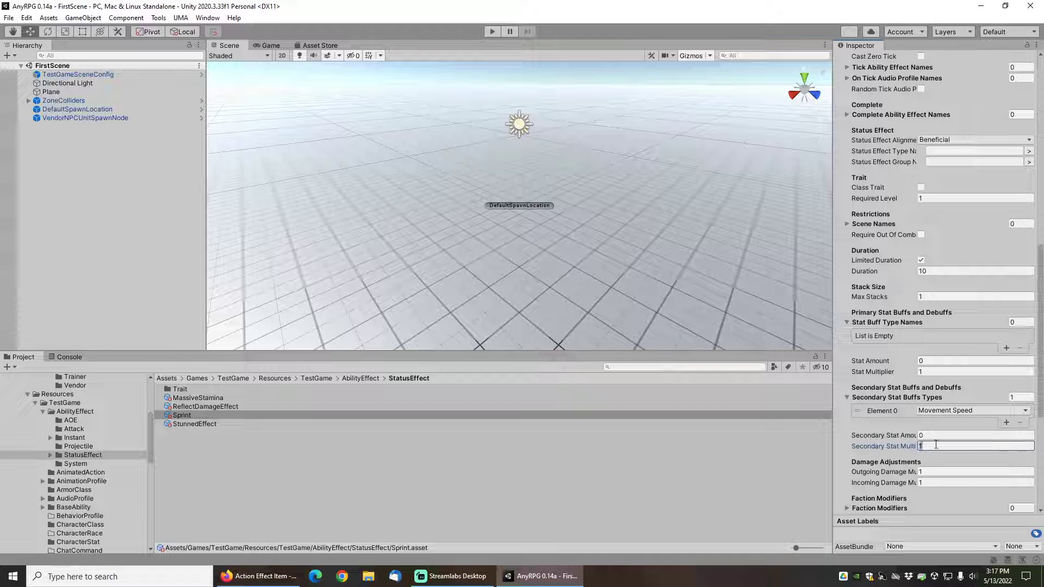
type("2")
key("Tab")
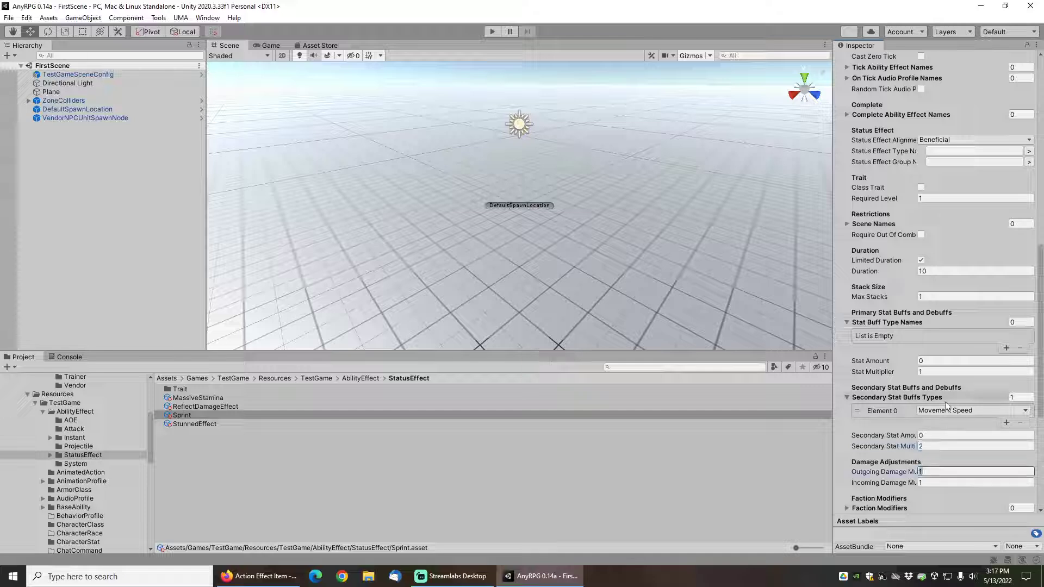
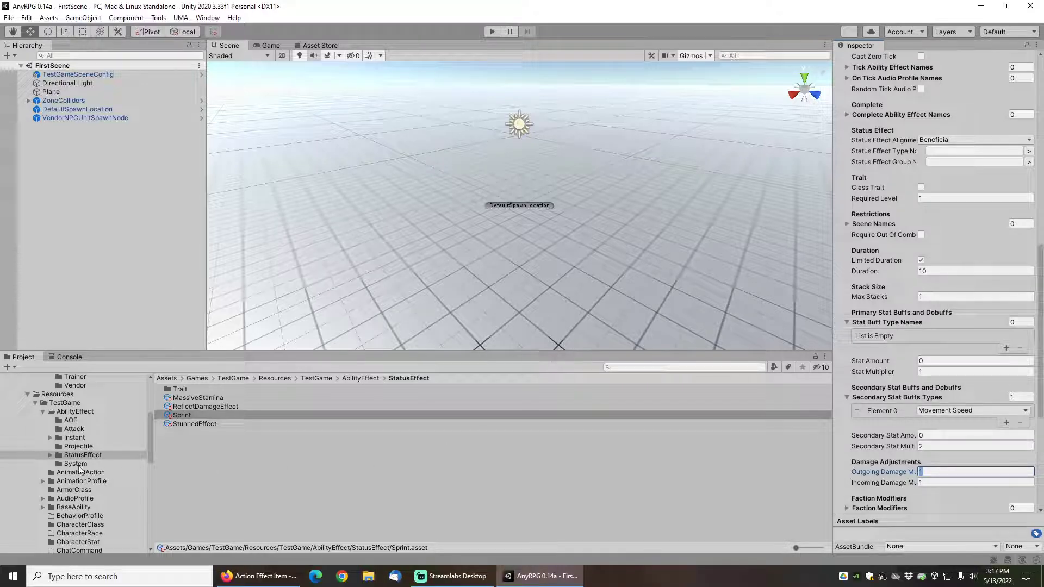
Create an Action Effect Item named ScrollOfSprint in TestGame's Item resources folder
scroll(86, 474, "down", 5)
scroll(88, 474, "down", 4)
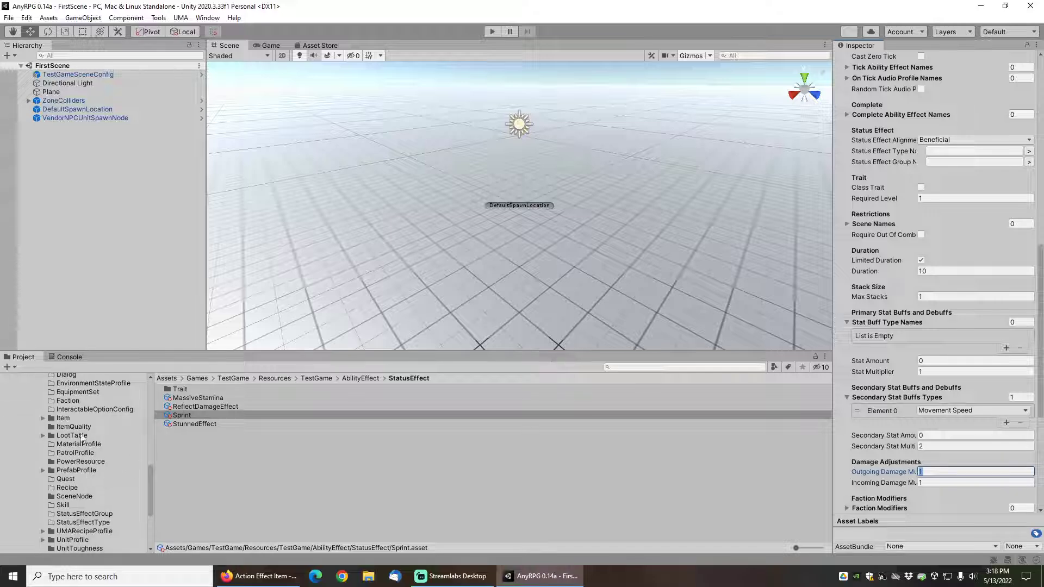
left_click(61, 418)
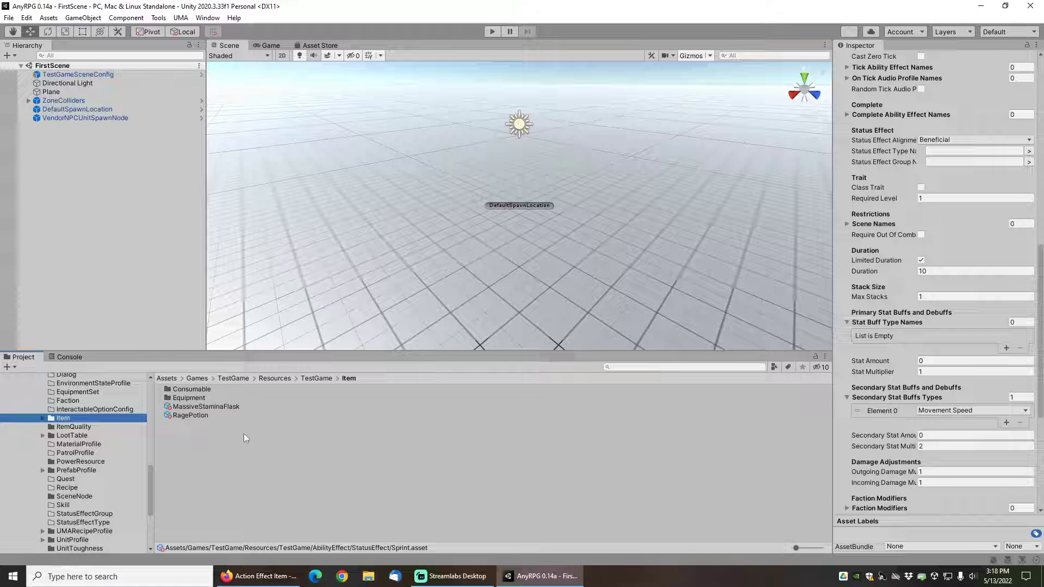
right_click(174, 438)
mouse_move(242, 129)
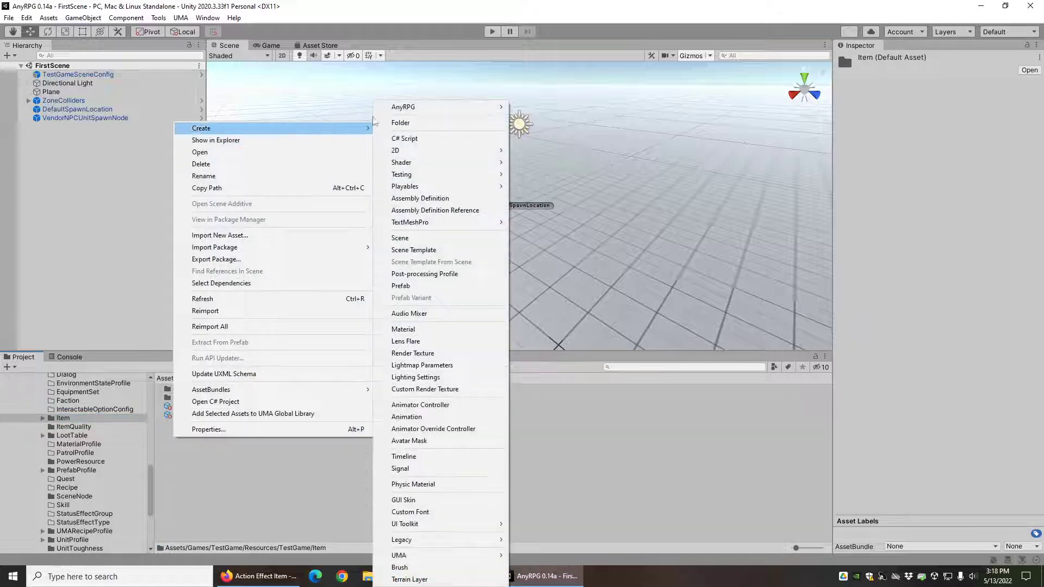
mouse_move(391, 108)
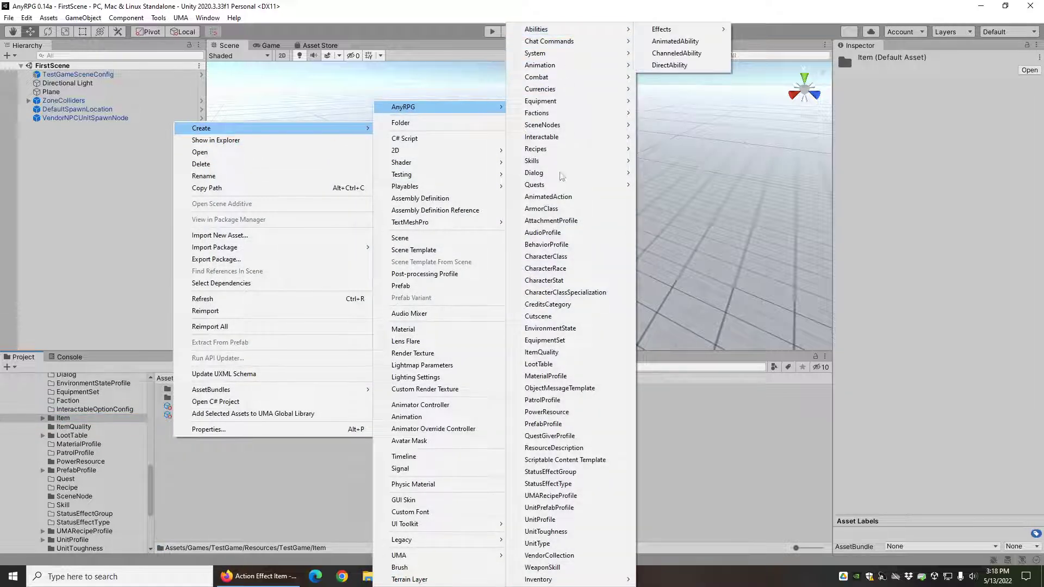
mouse_move(543, 579)
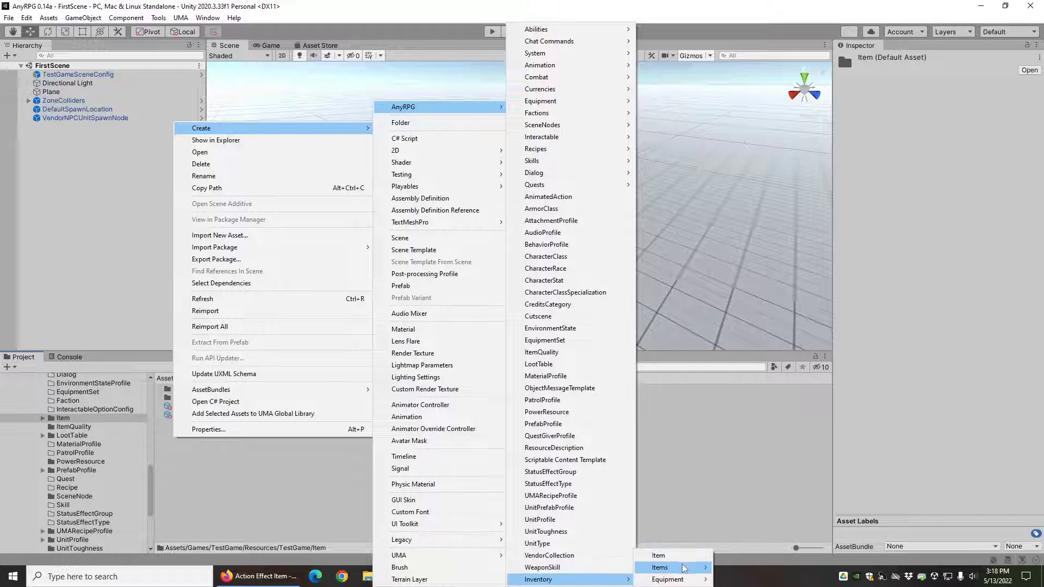
mouse_move(684, 567)
left_click(758, 495)
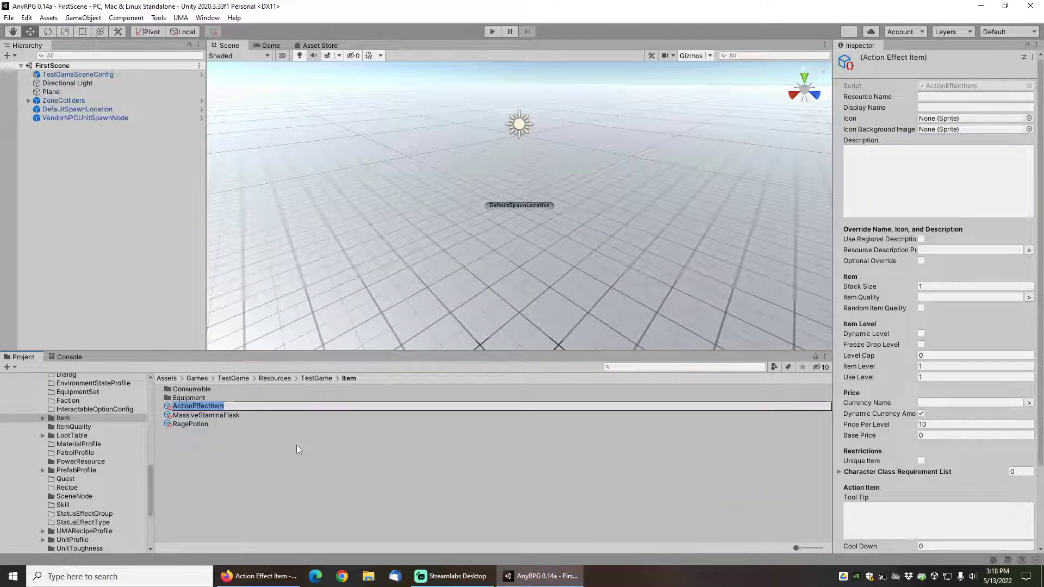
type("ScrollO")
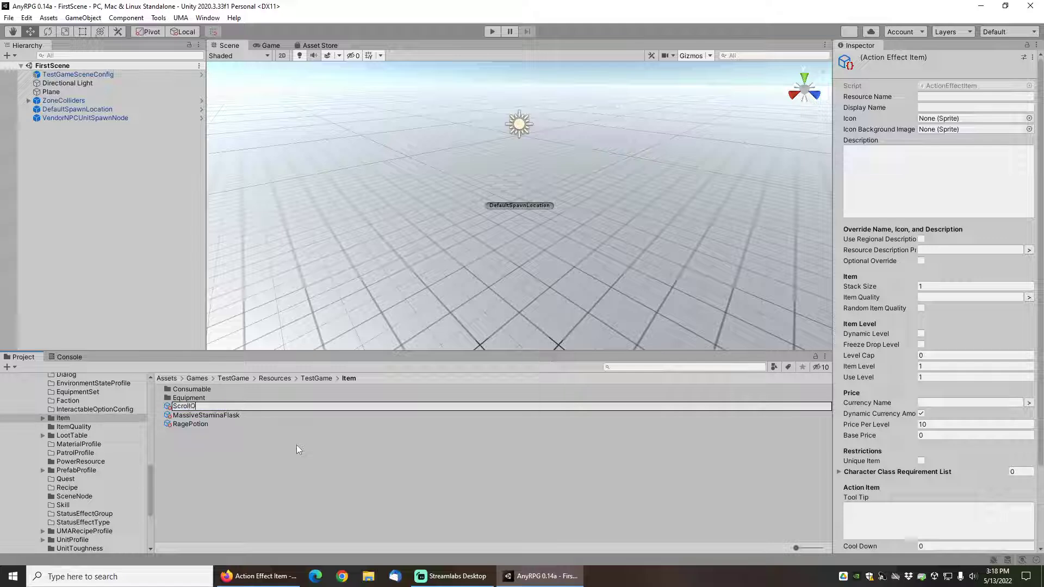
type("fSprint")
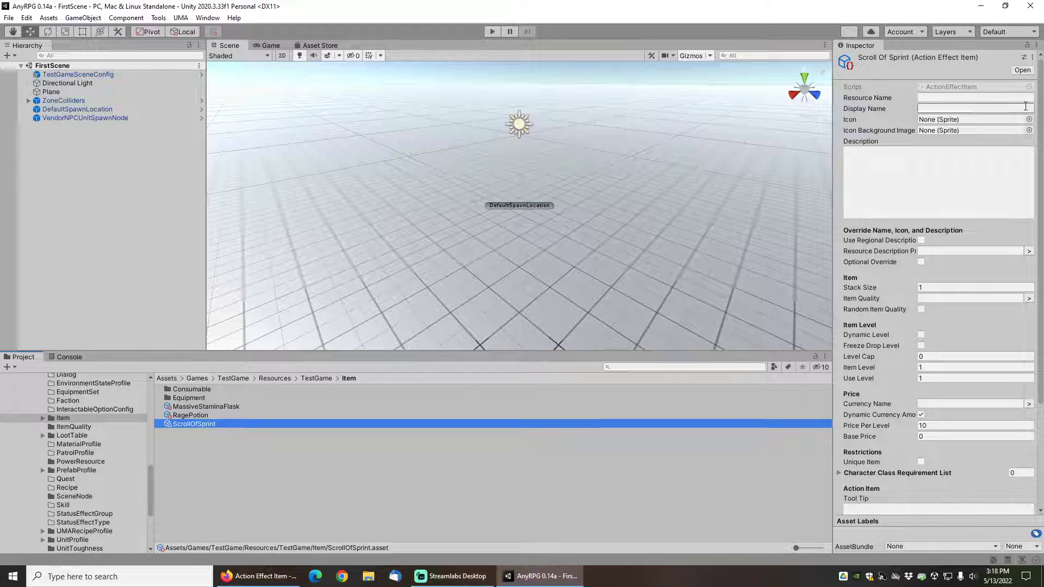
Set the ScrollOfSprint item's resource name to Scroll Of Sprint and assign the ScrollCyan sprite as its icon
left_click(215, 408)
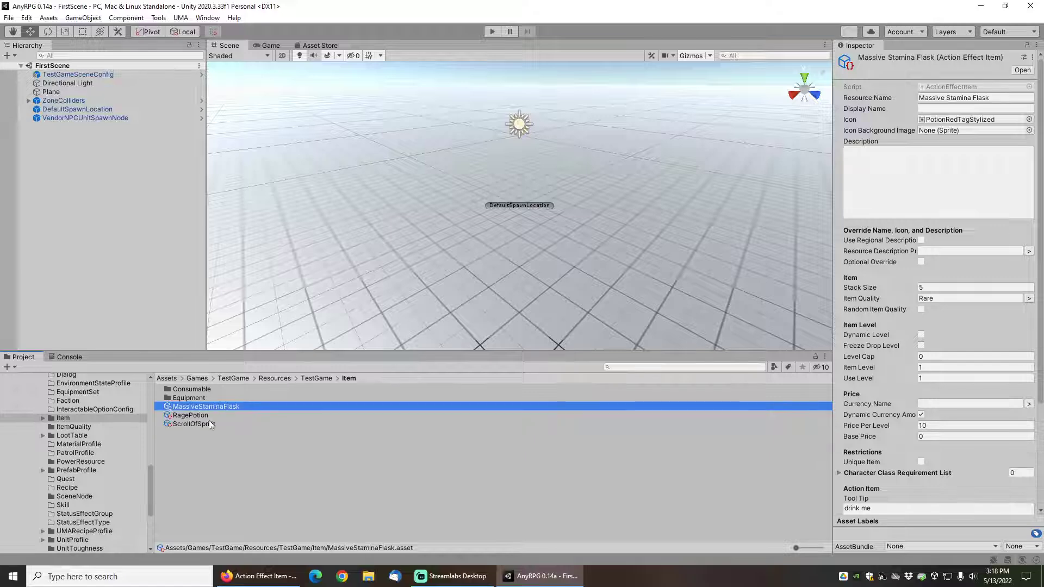
left_click(201, 423)
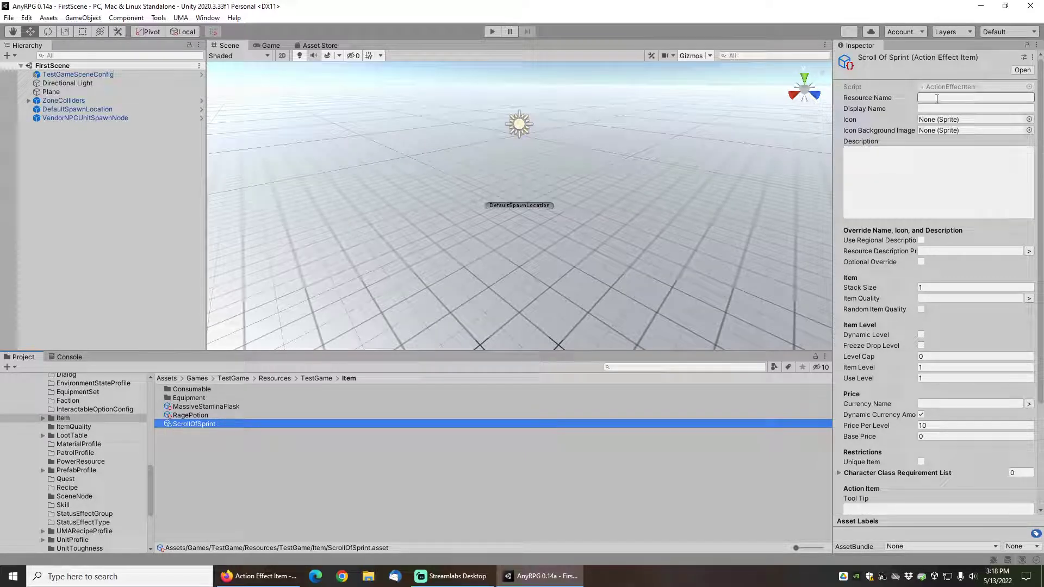
left_click(937, 98)
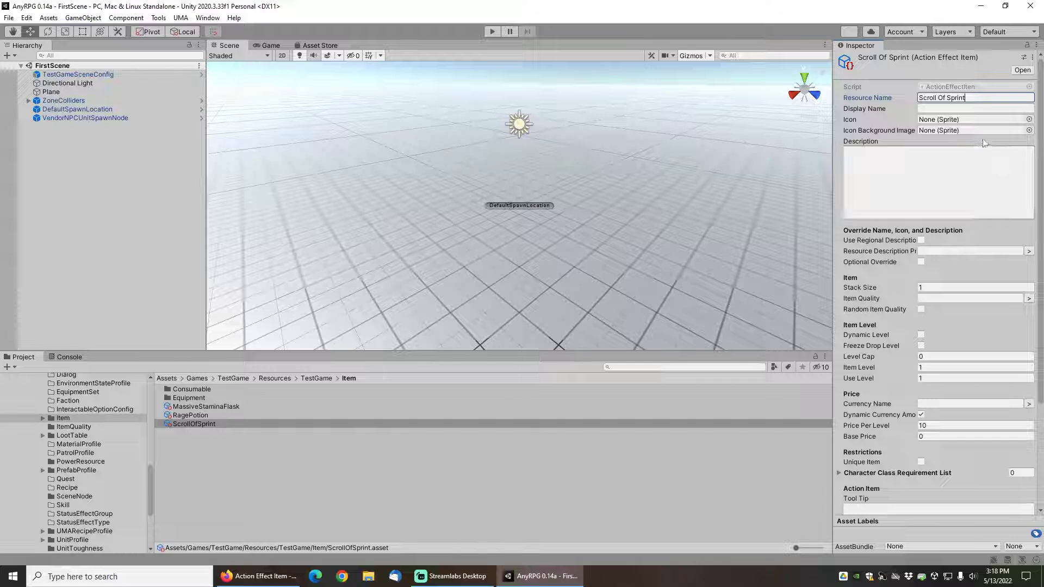
left_click(1029, 120)
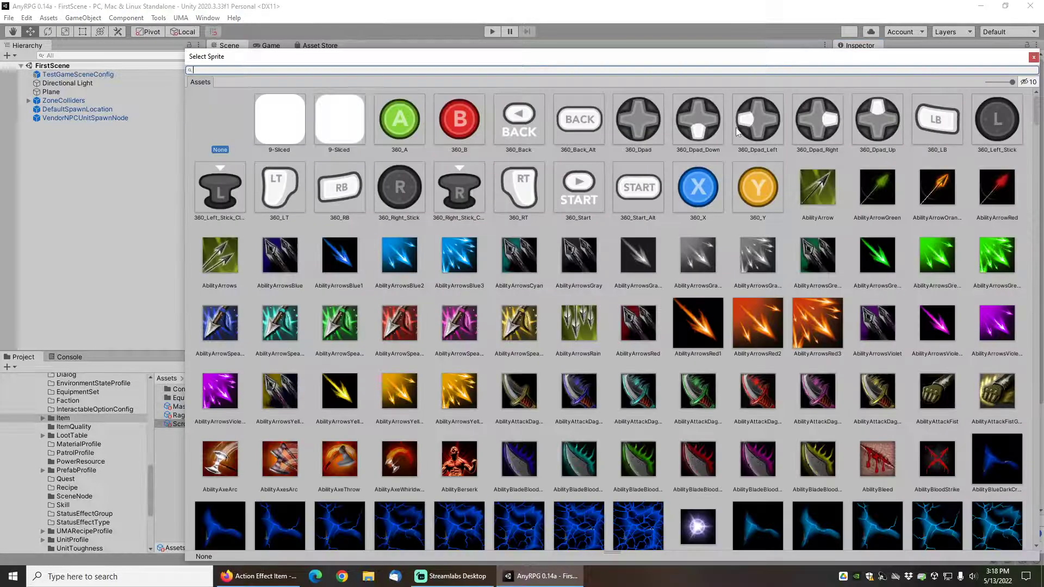
type("scroll")
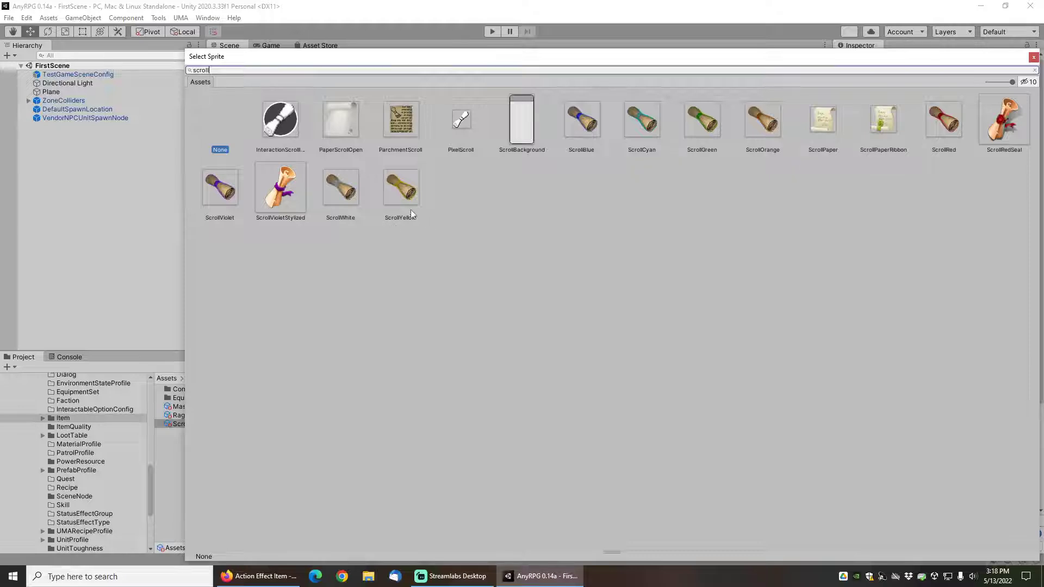
double_click(648, 117)
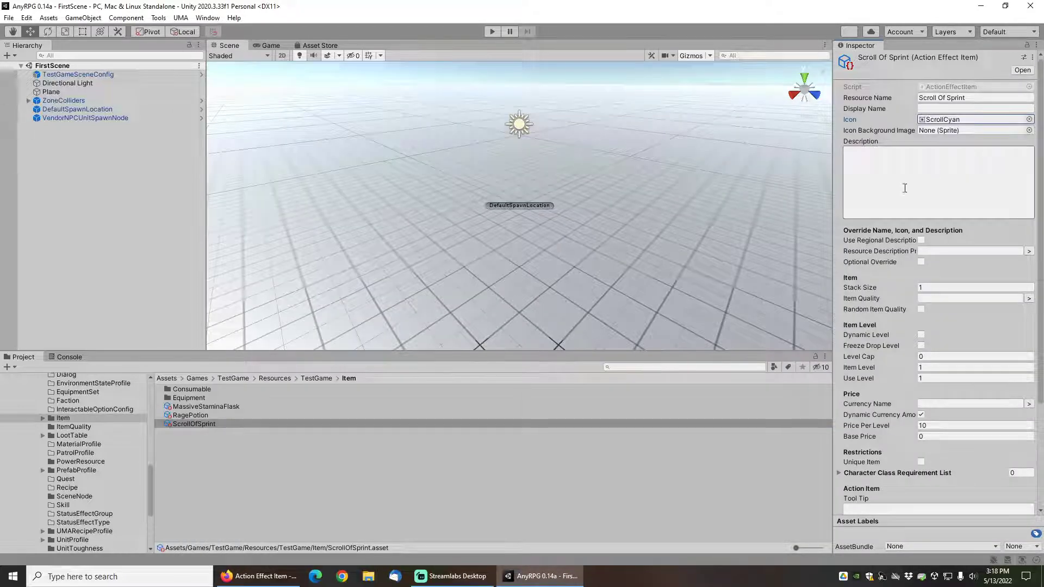
Enter "read me" as the scroll item's tool tip and set its action type to Inline
scroll(892, 274, "down", 3)
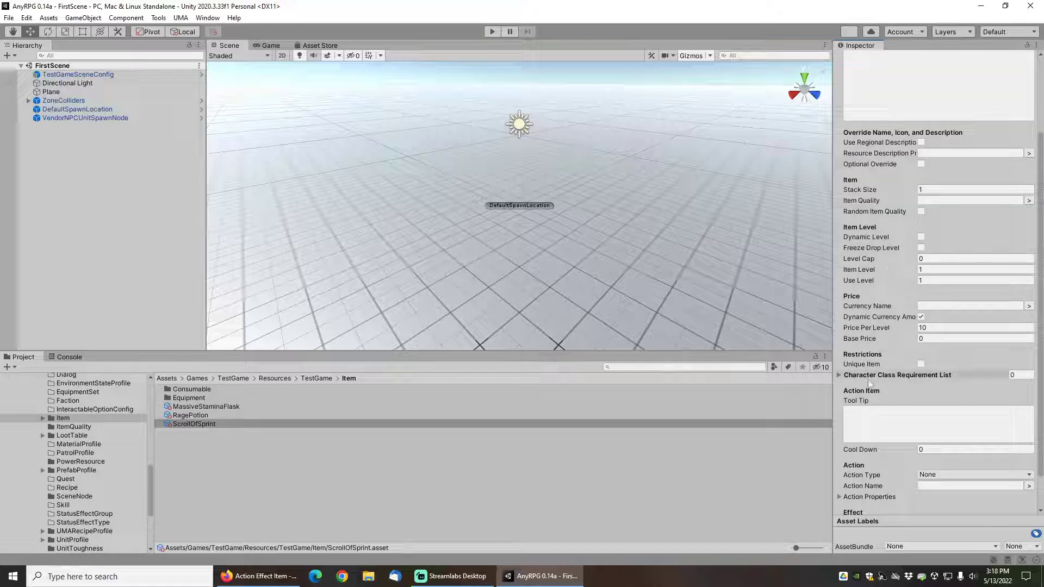
left_click(891, 422)
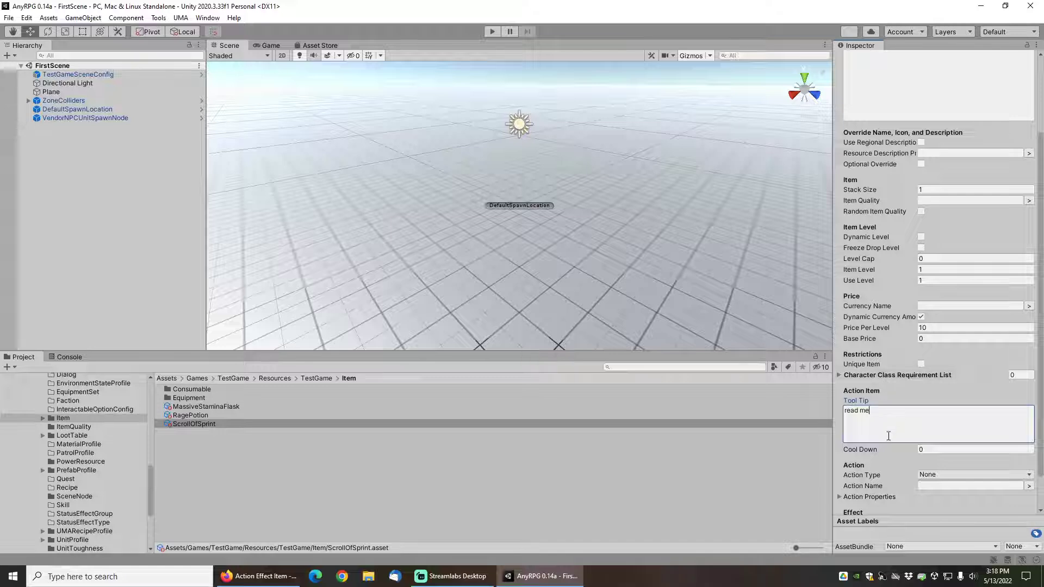
scroll(887, 436, "down", 1)
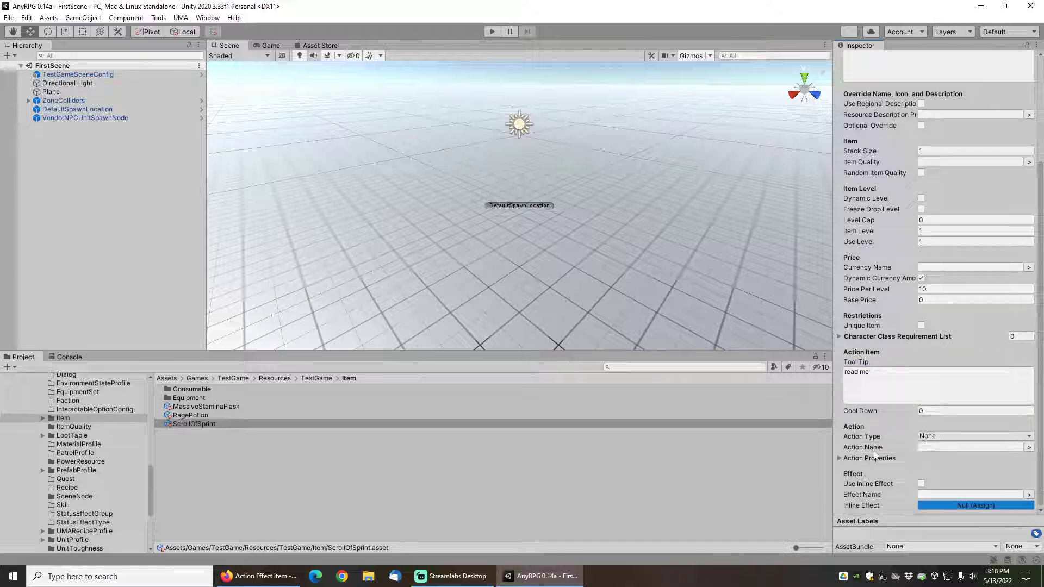
left_click(930, 437)
left_click(946, 473)
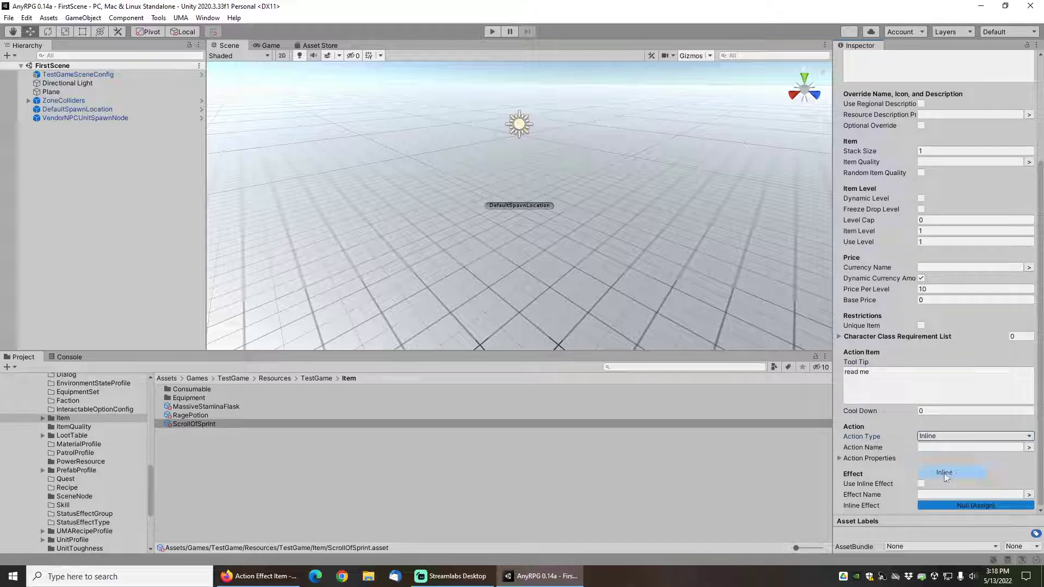
Search the project for "scrollof" and copy the animation clip reference from ScrollOfAgilityItemTemplate's action properties
left_click(839, 458)
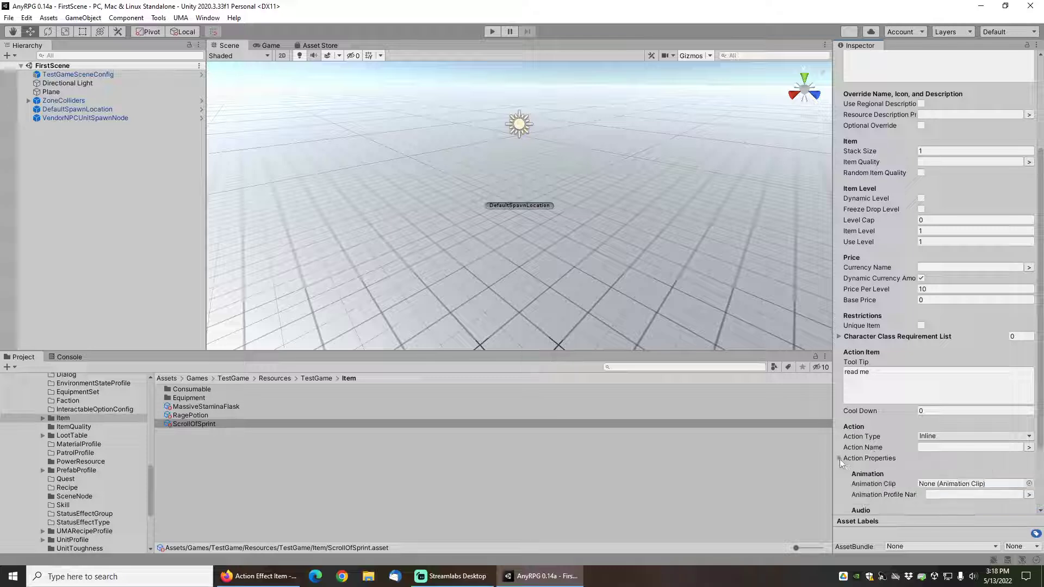
scroll(839, 458, "down", 3)
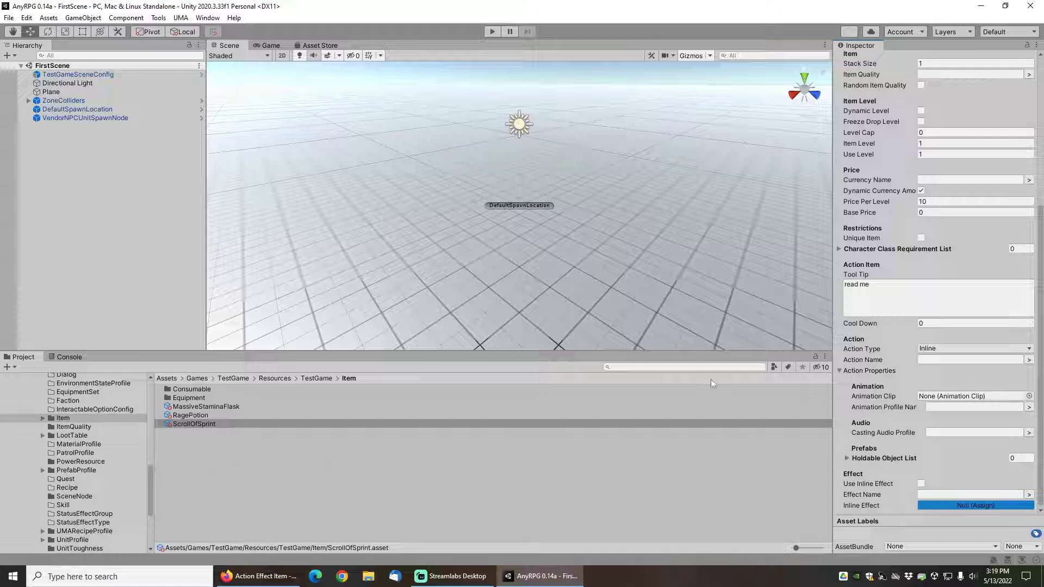
left_click(654, 368)
type("scr")
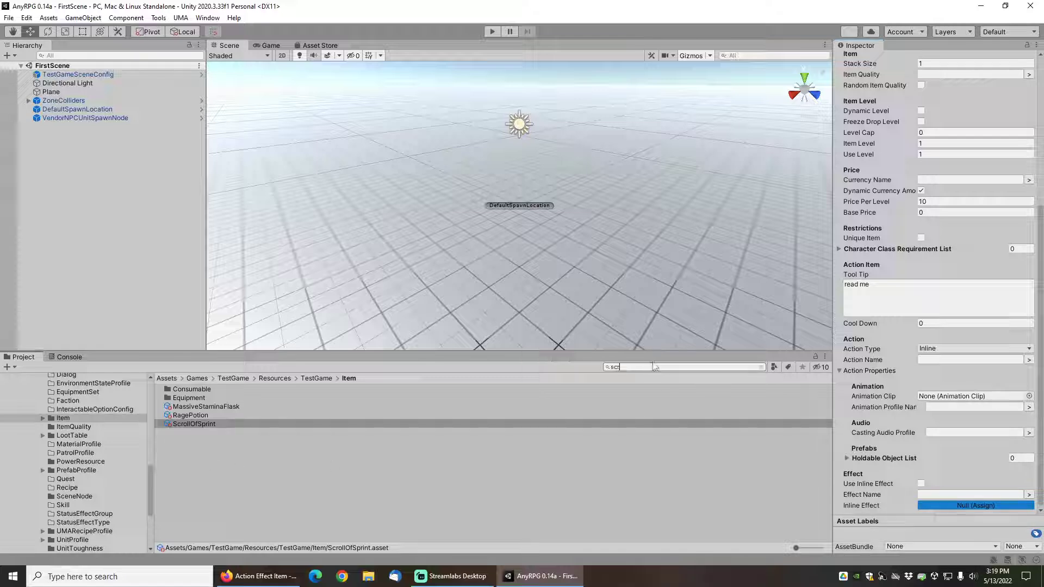
type("ollof")
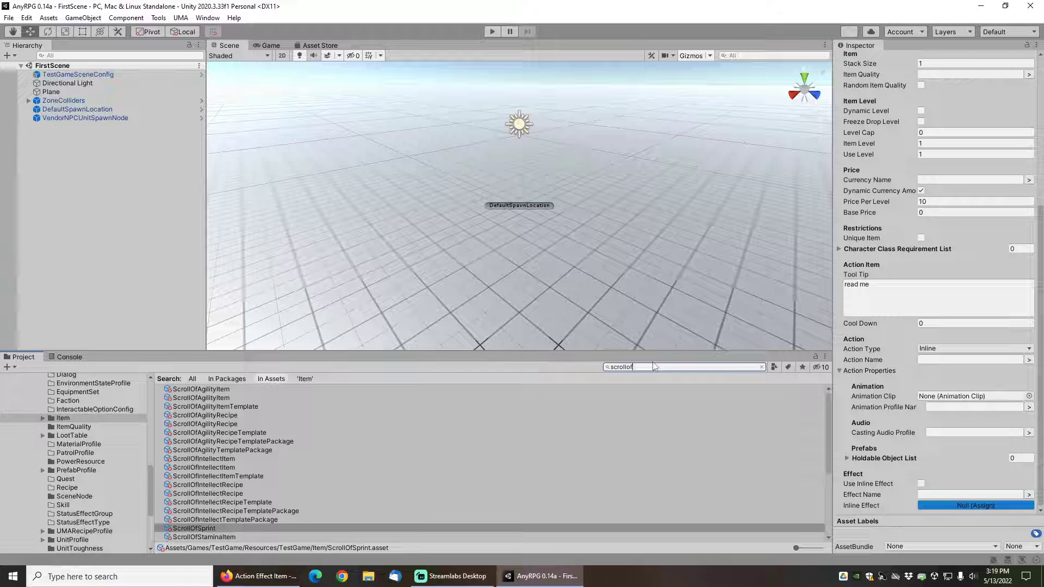
left_click(215, 406)
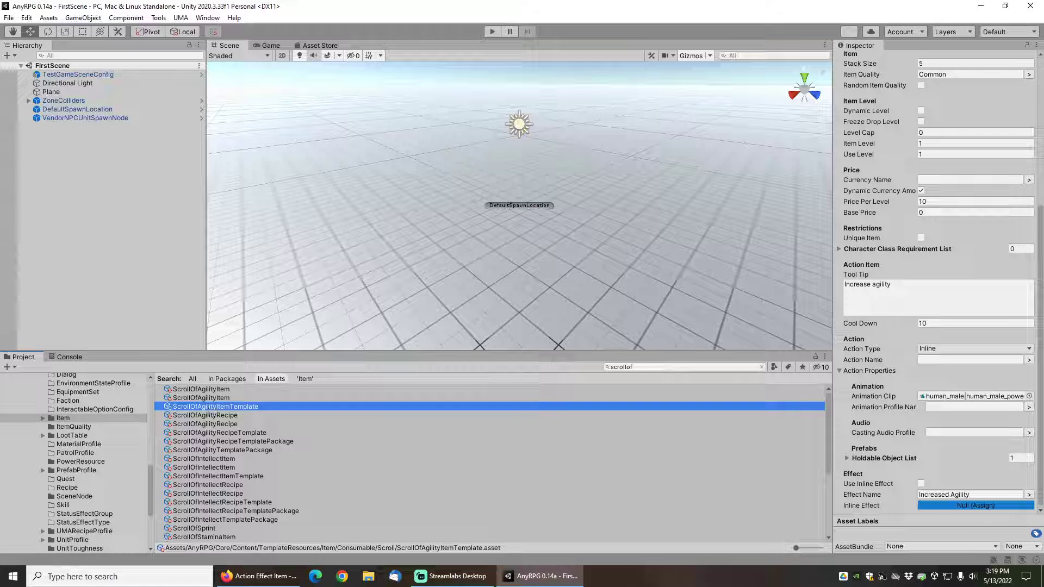
right_click(991, 399)
left_click(956, 407)
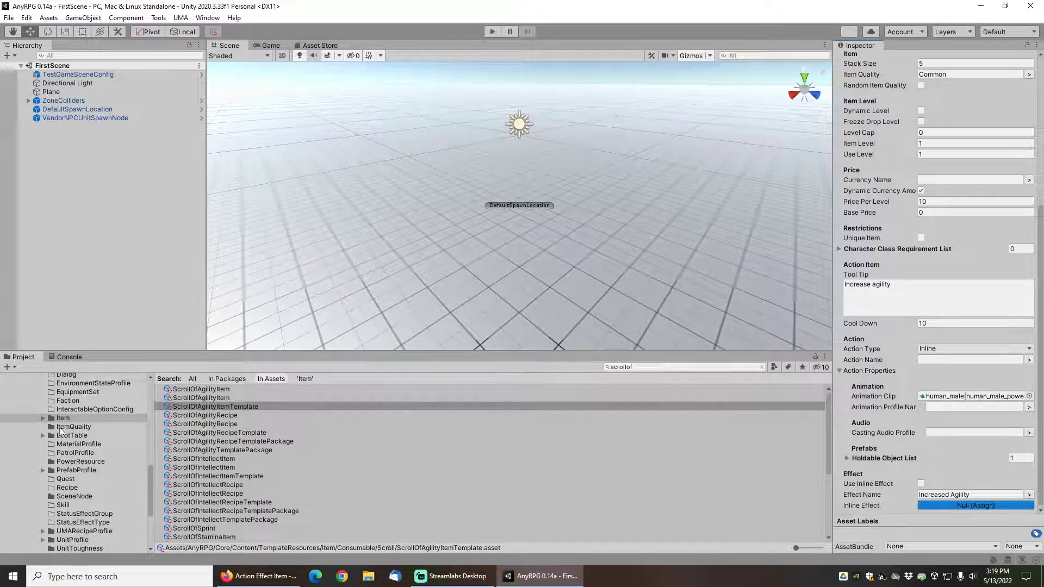
Paste the copied animation clip into the ScrollOfSprint item's action properties
left_click(66, 427)
left_click(82, 418)
left_click(199, 425)
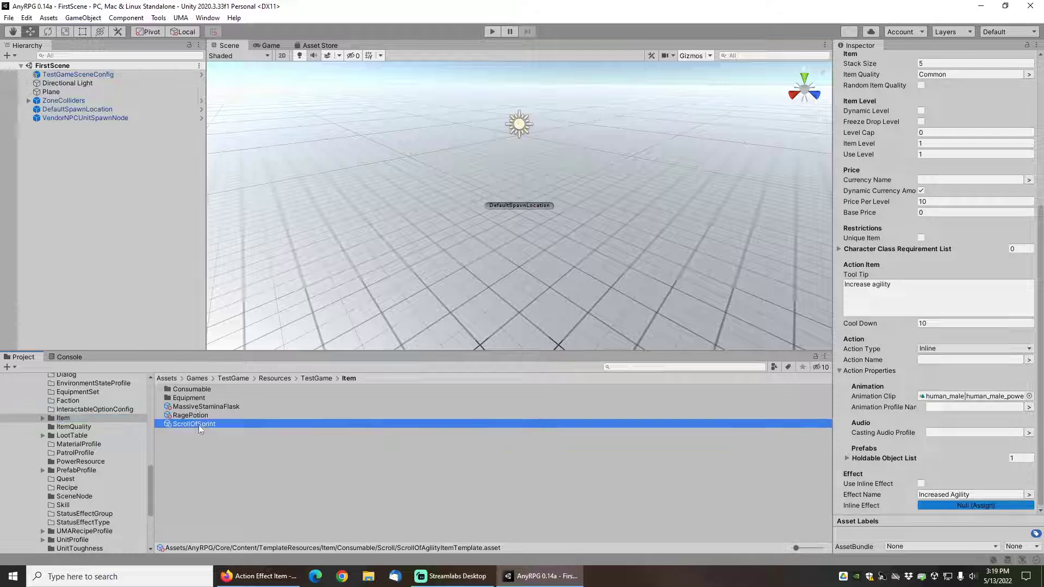
right_click(942, 400)
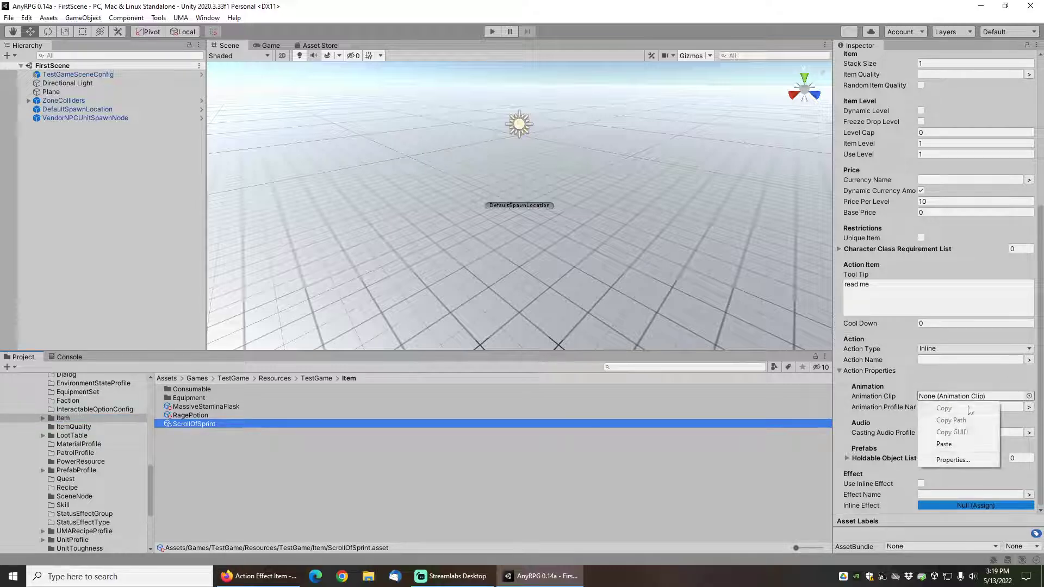
left_click(959, 445)
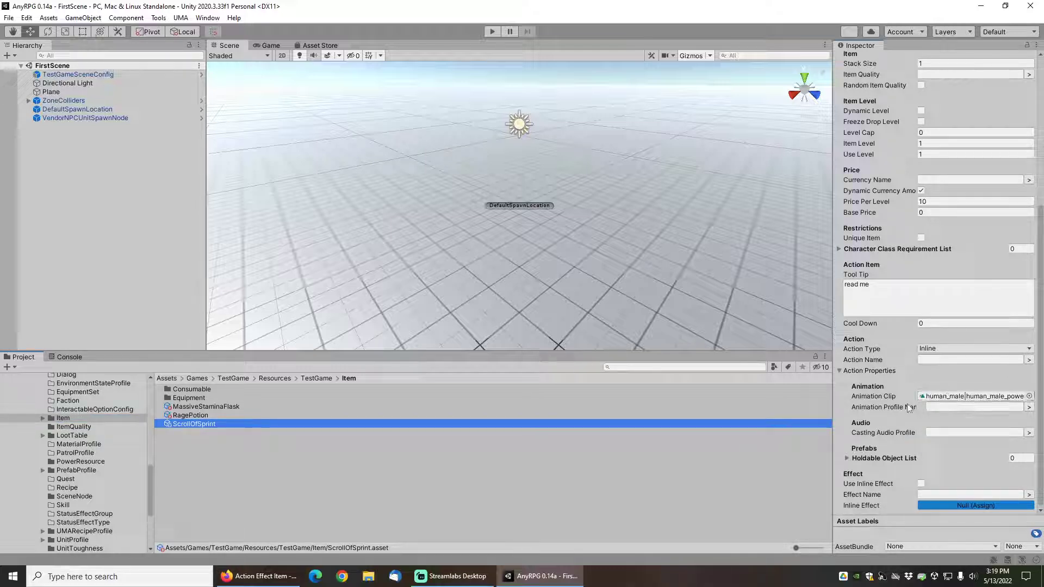
Add one entry to the ScrollOfSprint action's holdable object list and check the available prefab profiles for a holdable scroll
left_click(848, 458)
left_click(1006, 484)
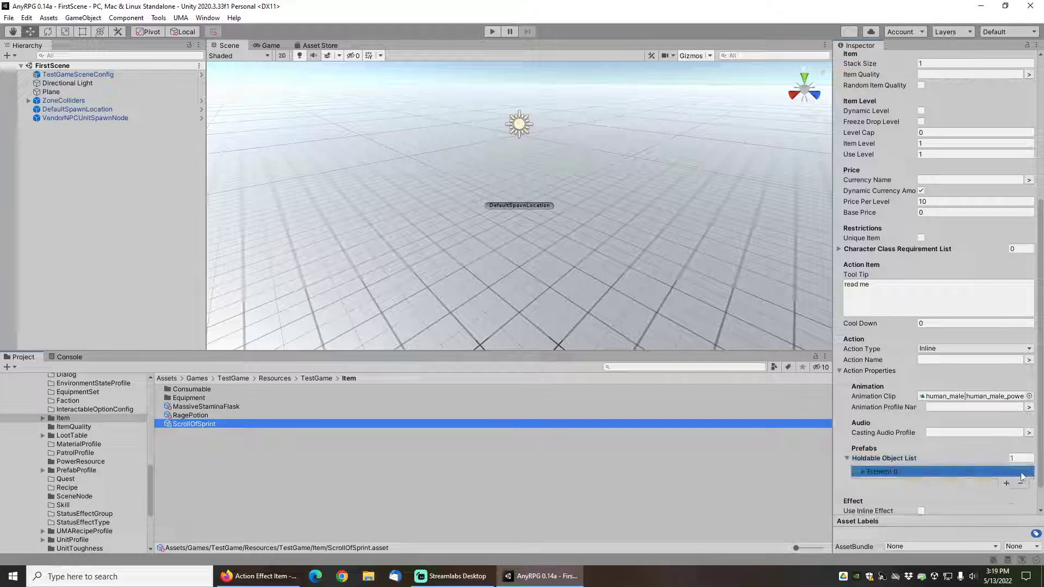
left_click(863, 472)
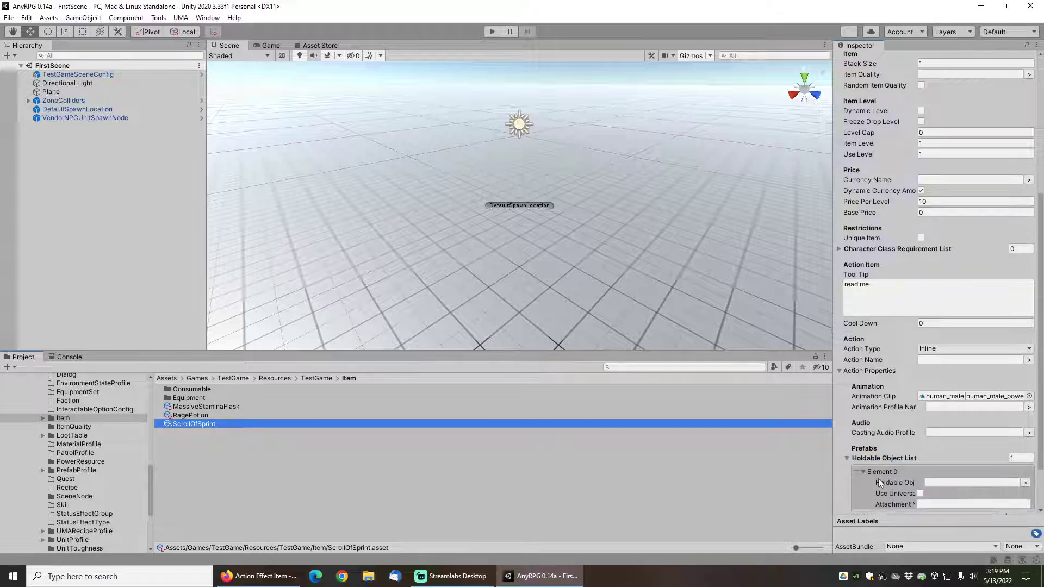
scroll(948, 418, "down", 3)
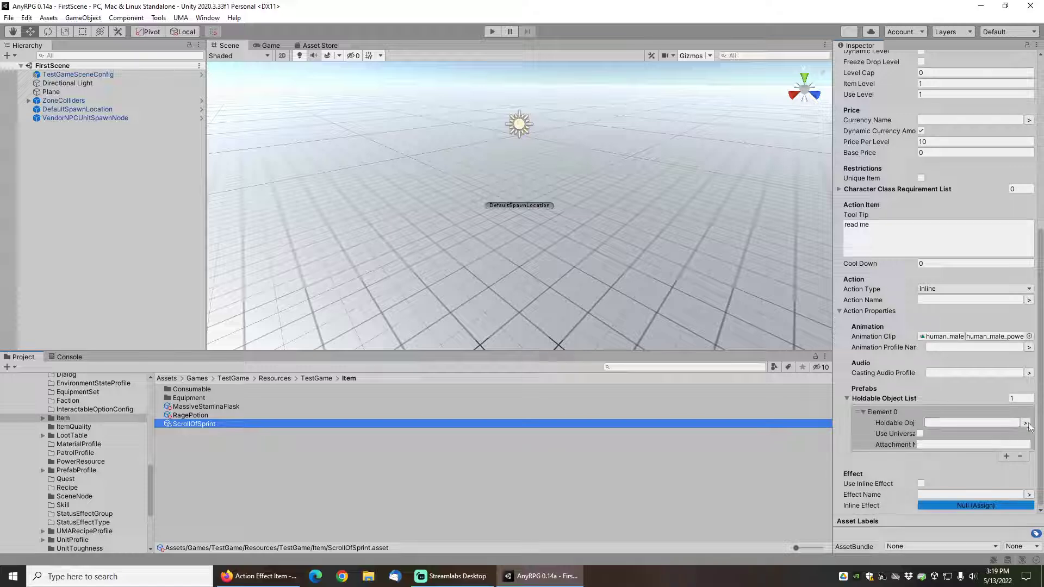
left_click(1025, 422)
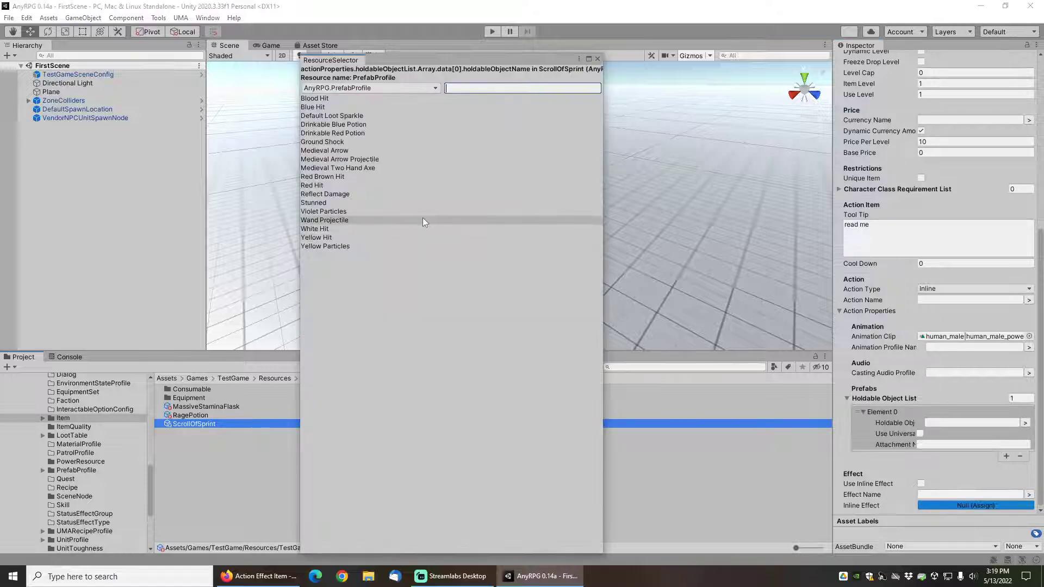
left_click(596, 60)
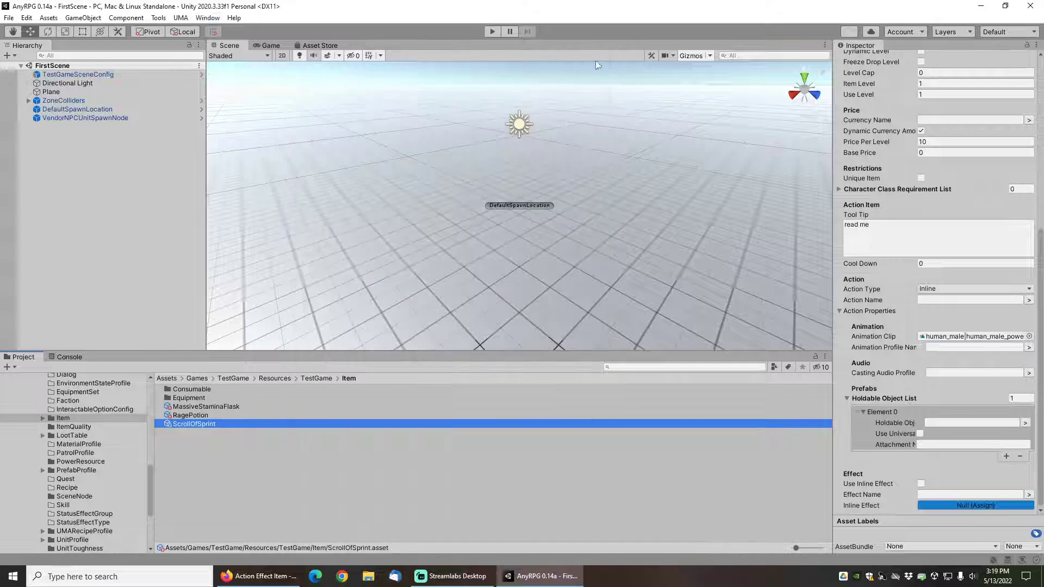
Install AllScrollItemsTemplatePackage into Test Game with the Template Content Wizard
left_click(159, 18)
mouse_move(182, 30)
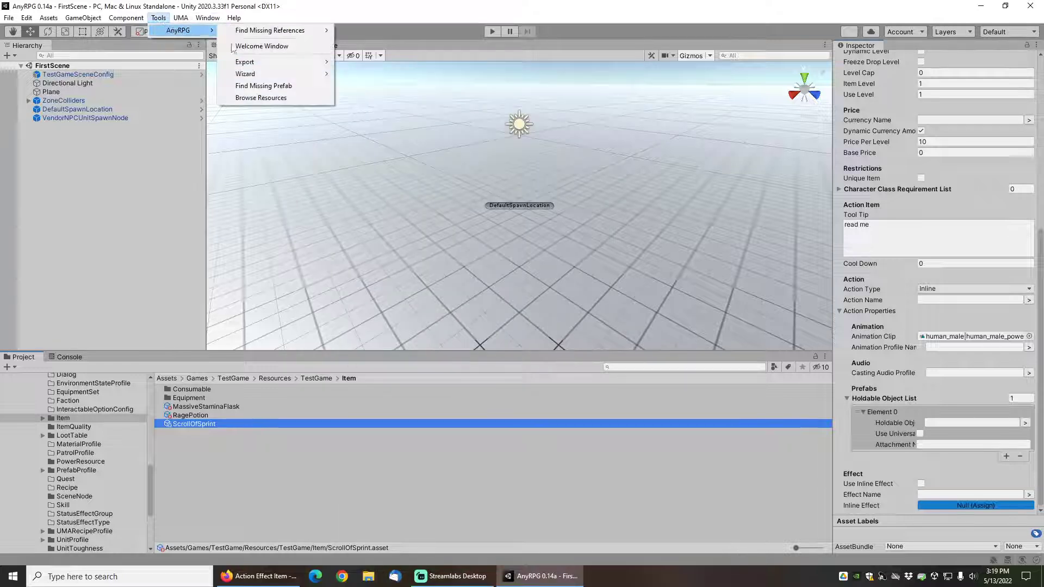
mouse_move(258, 75)
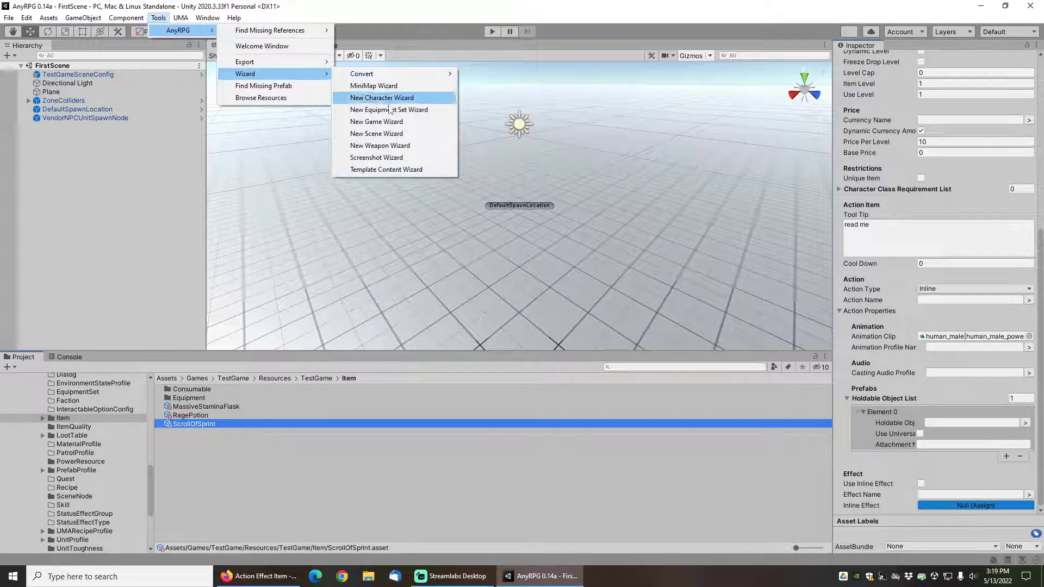
left_click(383, 170)
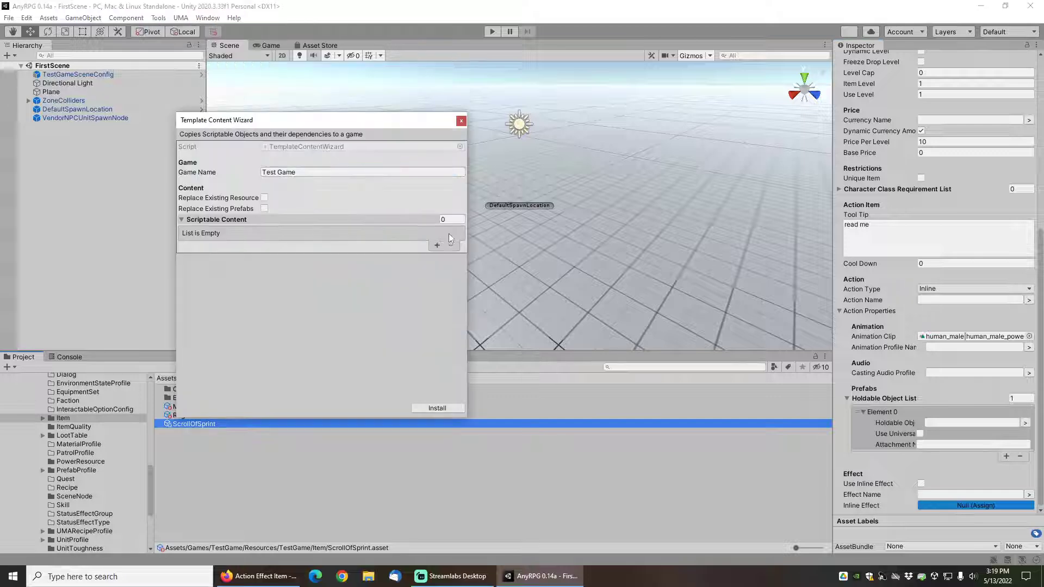
left_click(436, 246)
left_click(453, 234)
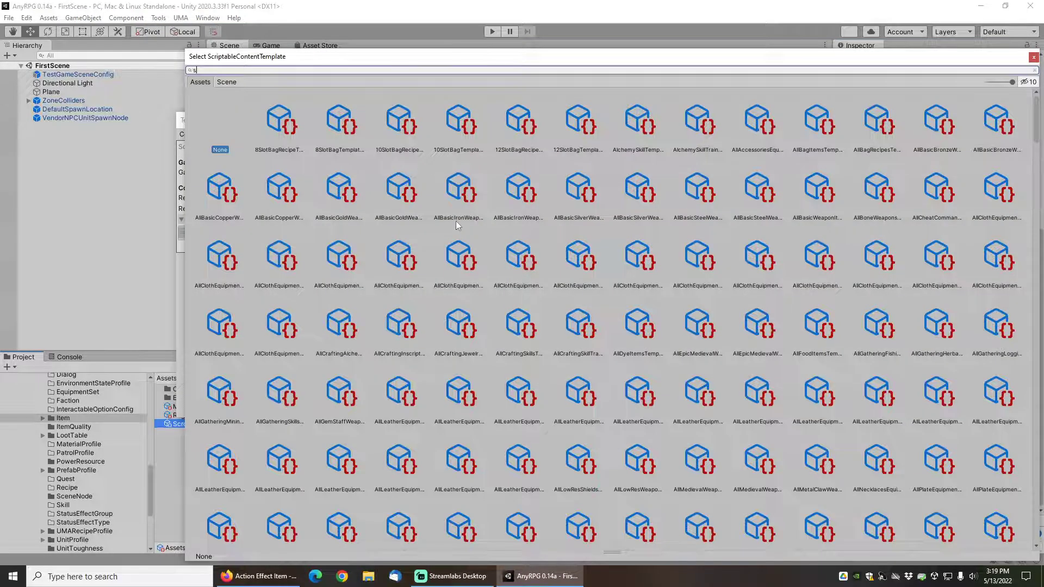
type("scroll")
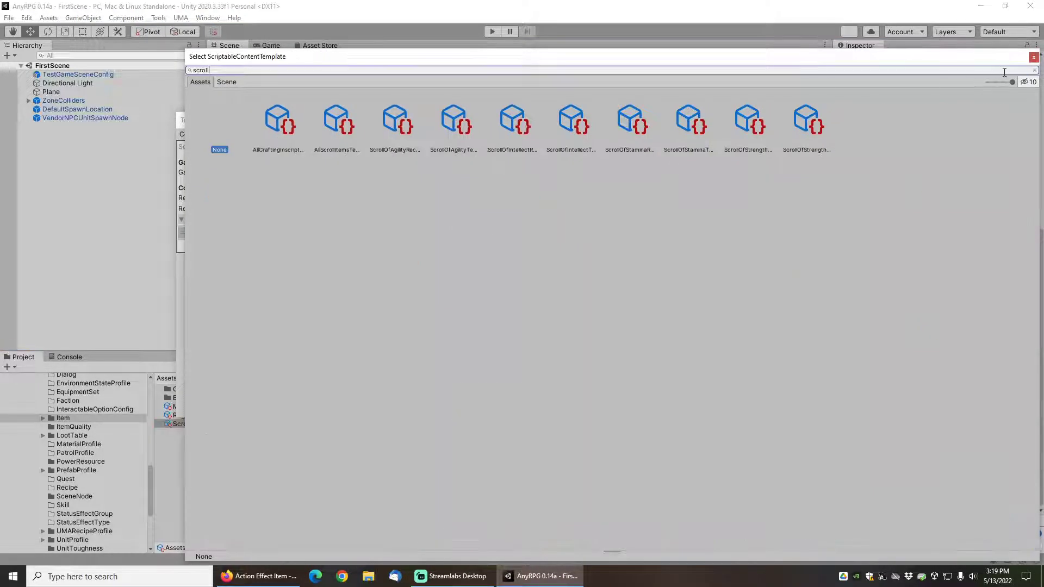
left_click_drag(1011, 82, 975, 83)
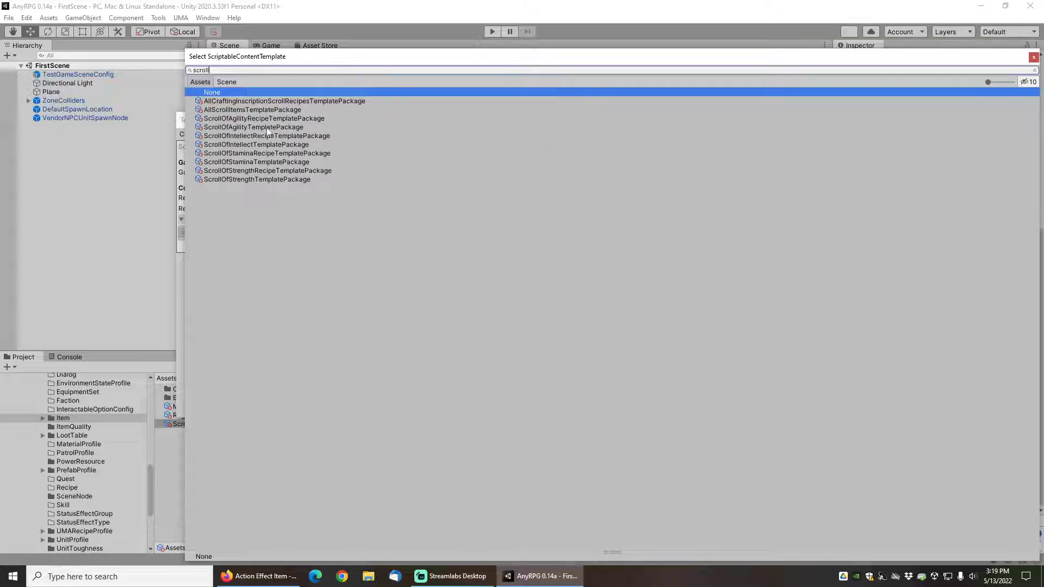
double_click(245, 111)
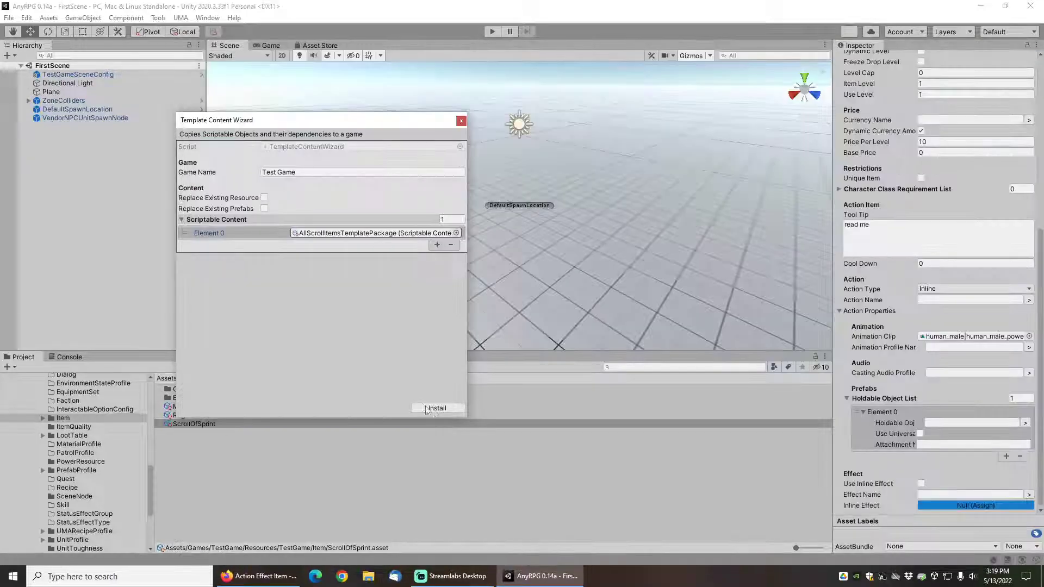
left_click(434, 407)
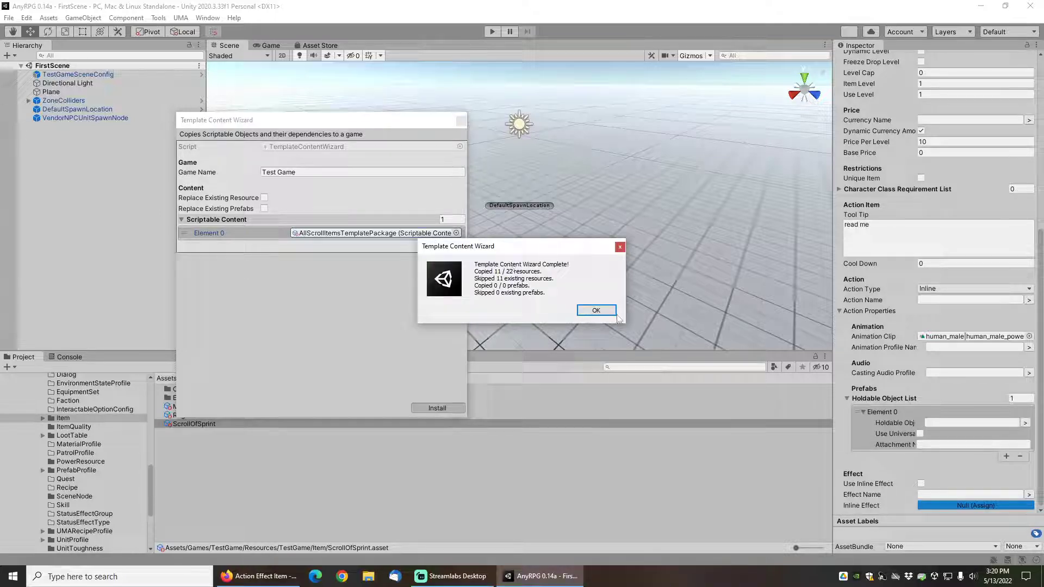
left_click(595, 311)
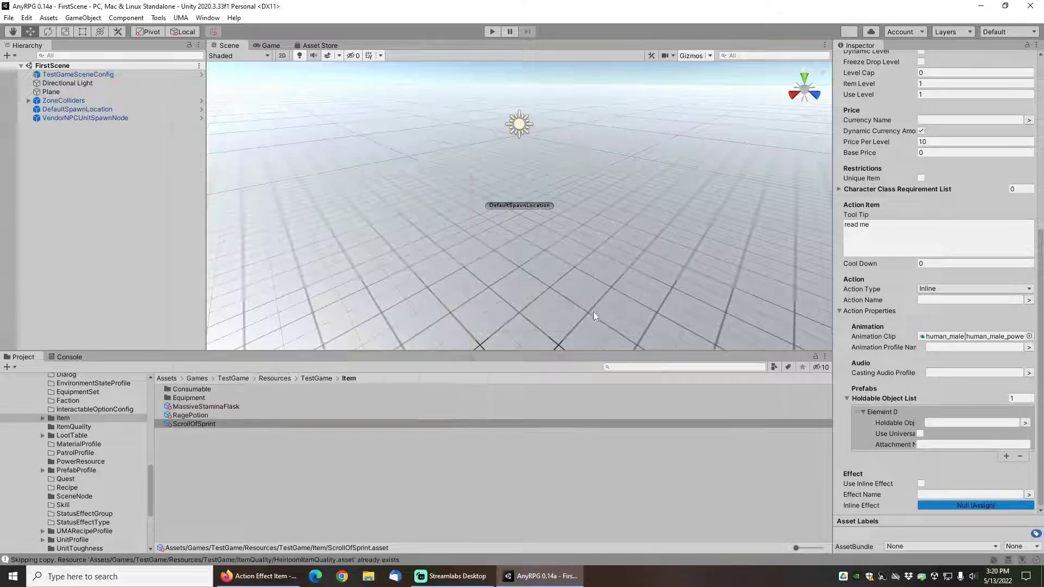
Set the ScrollOfSprint holdable object to Inscription Scroll with universal attachment at Right Hand, and set the effect name to Sprint
left_click(1025, 423)
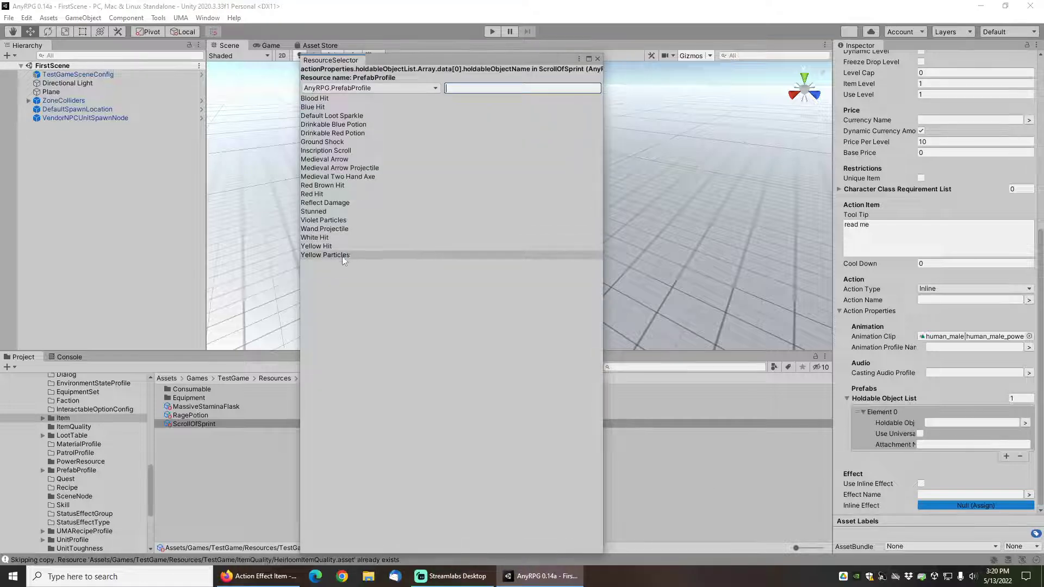
left_click(331, 150)
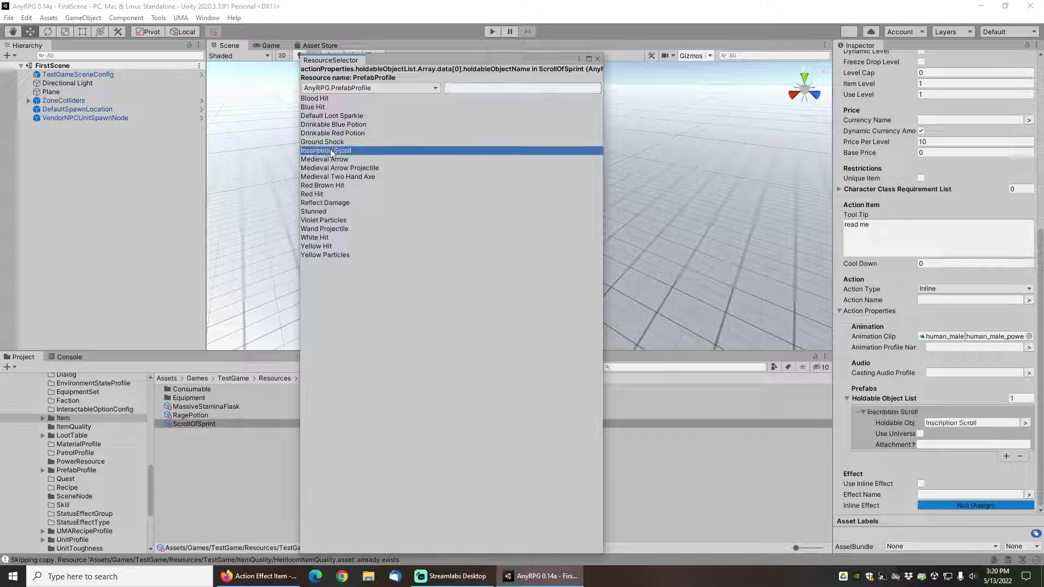
left_click(598, 58)
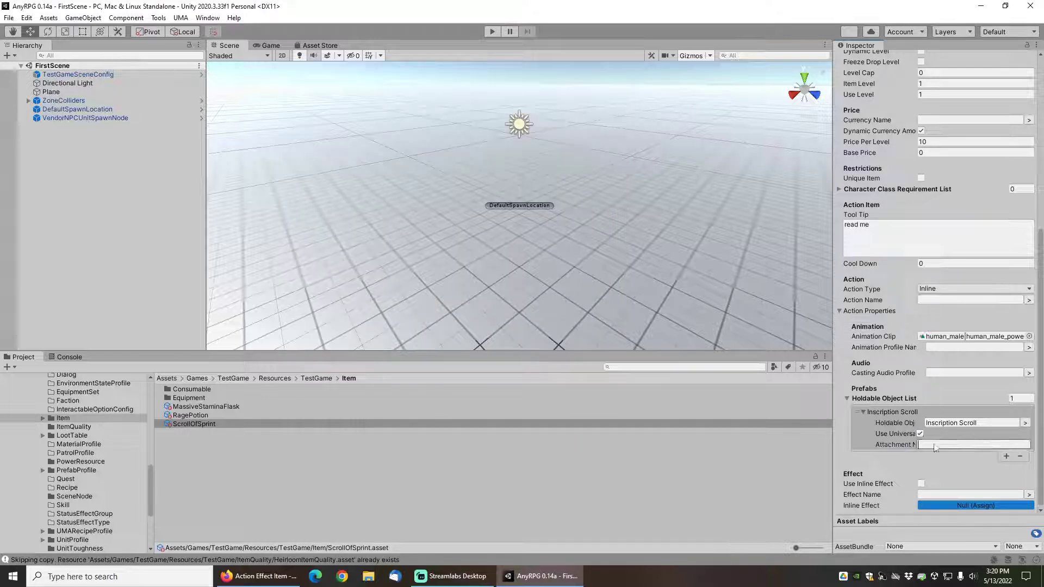
left_click(1029, 495)
left_click(322, 290)
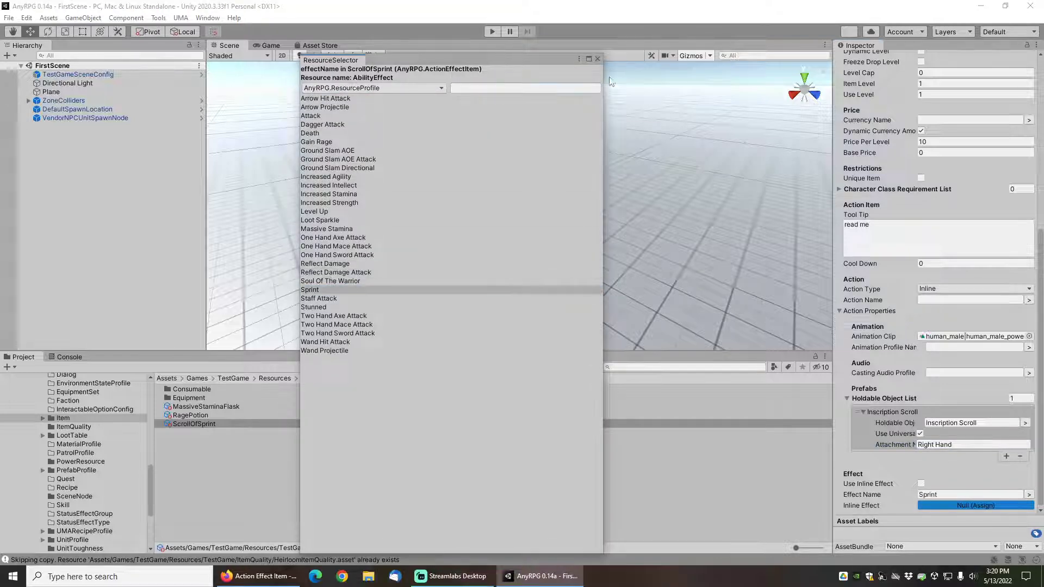
left_click(597, 60)
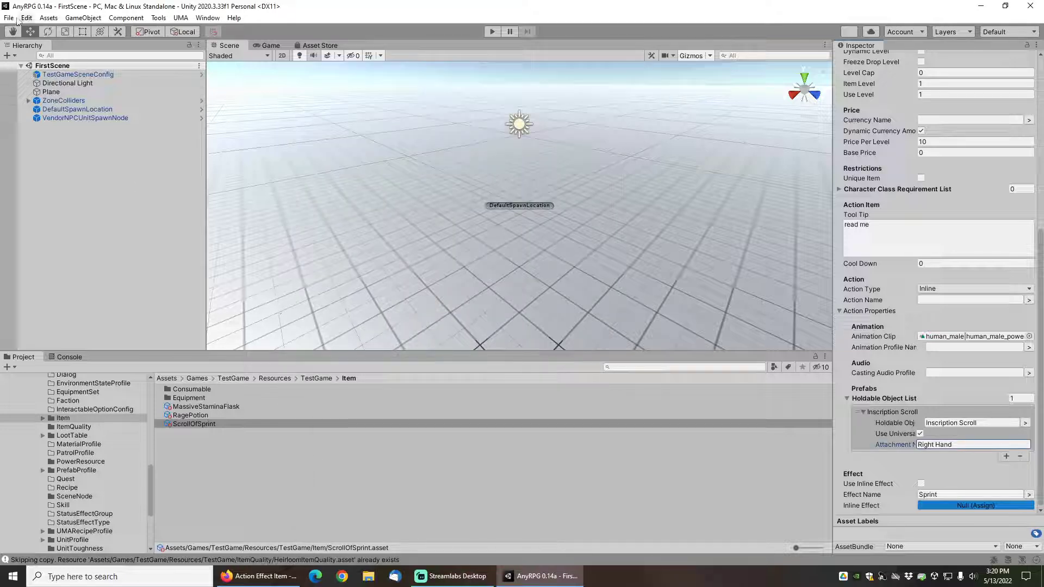
Add Scroll Of Sprint as a third vendor item in ItemsVendorCollection and save
scroll(120, 470, "down", 3)
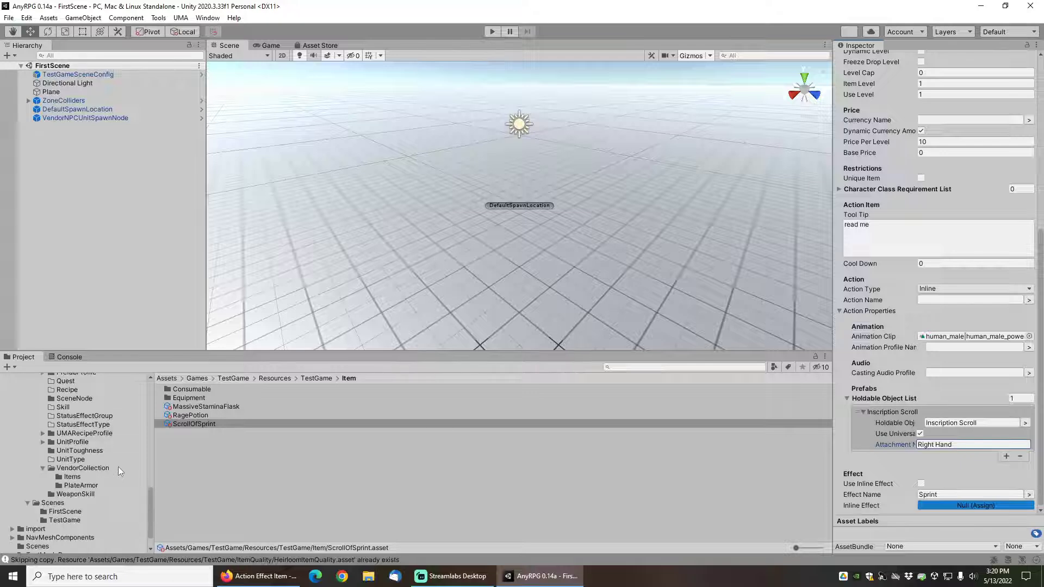
left_click(72, 477)
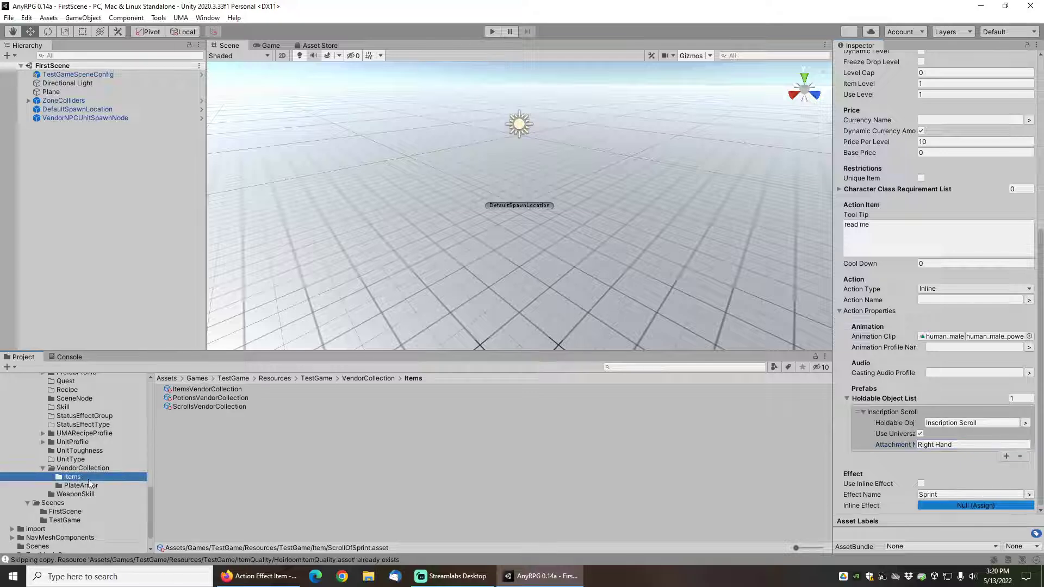
left_click(212, 390)
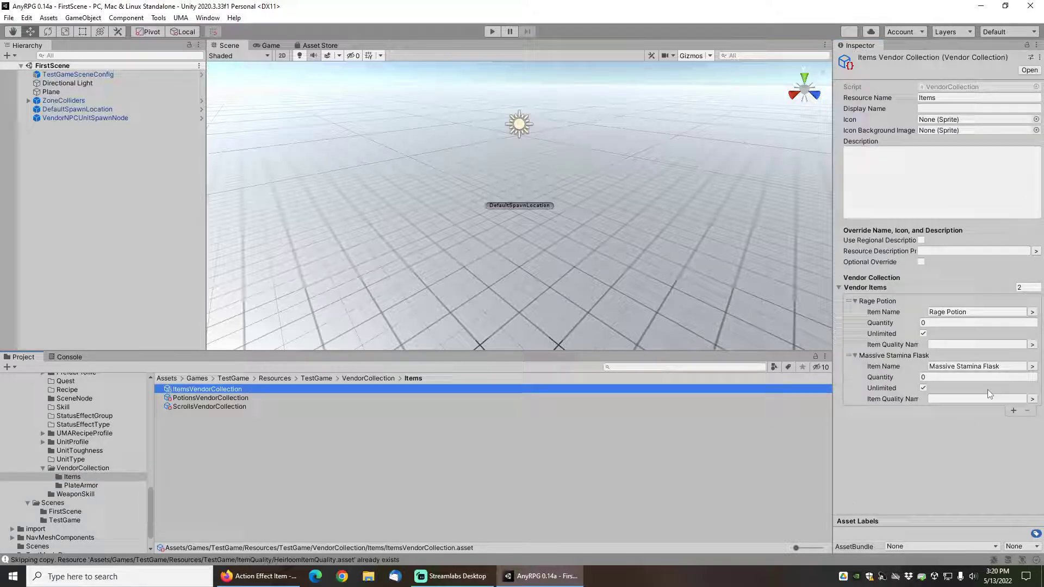
left_click(1027, 287)
type("3")
key("Return")
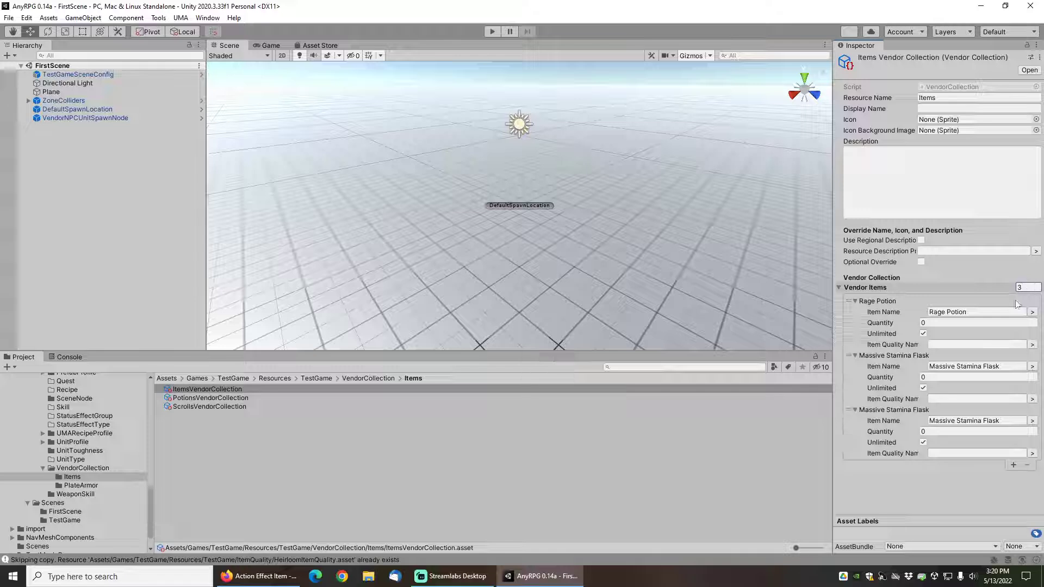
left_click(1032, 421)
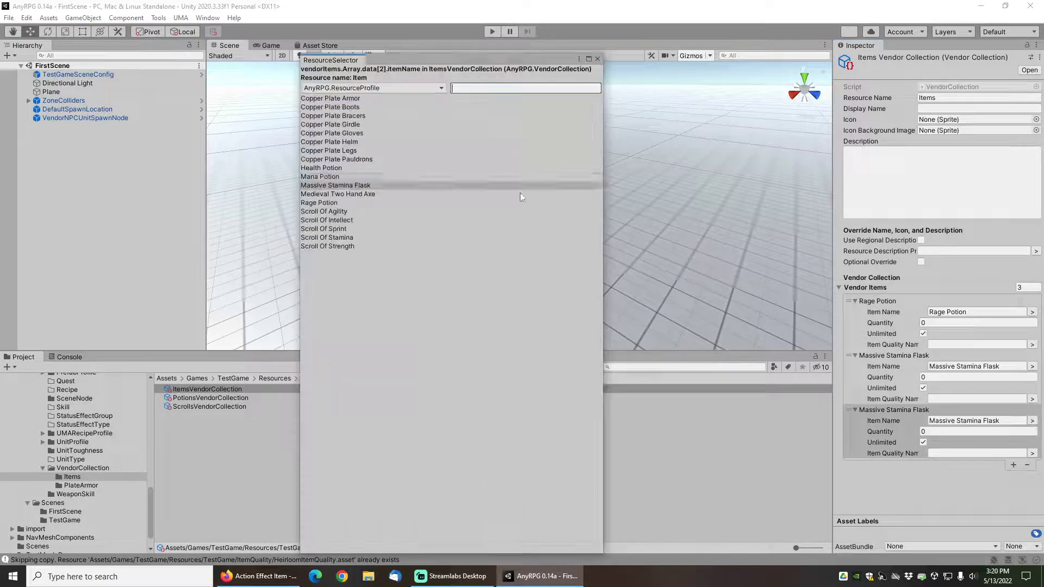
left_click(336, 231)
left_click(596, 59)
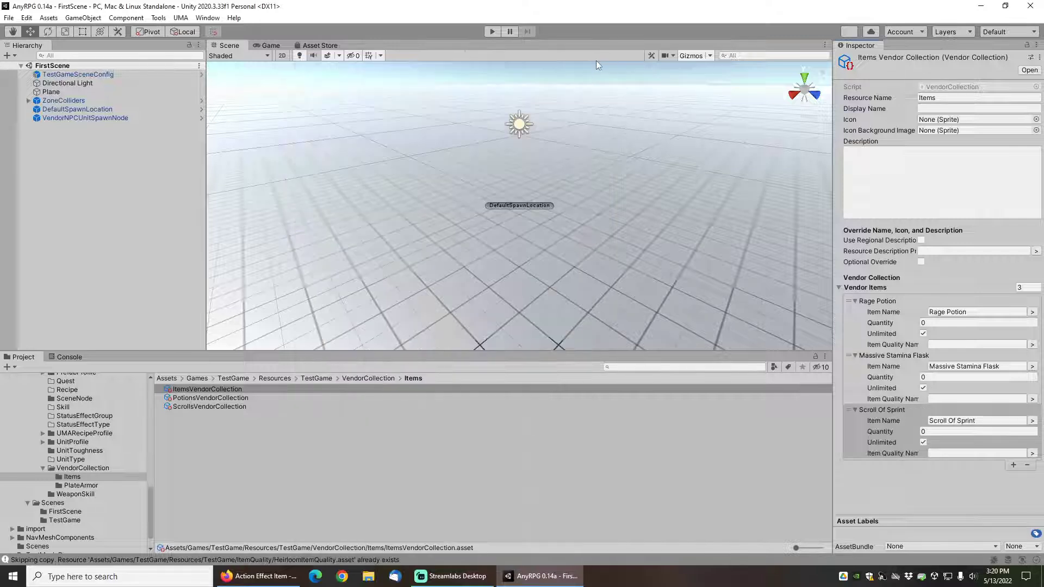
left_click(10, 18)
left_click(32, 70)
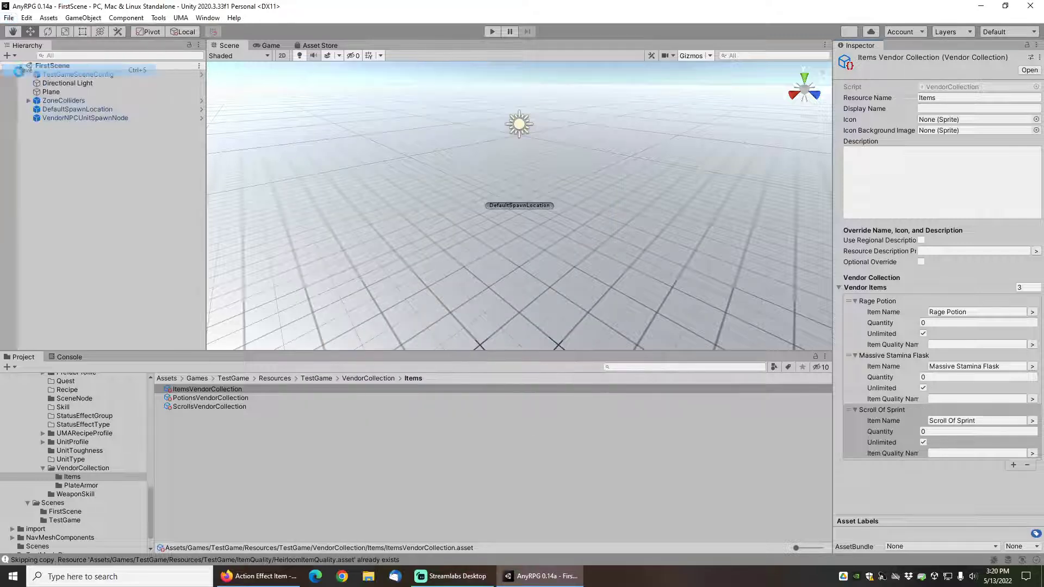
Run Test Game in play mode and start a new game
left_click(492, 32)
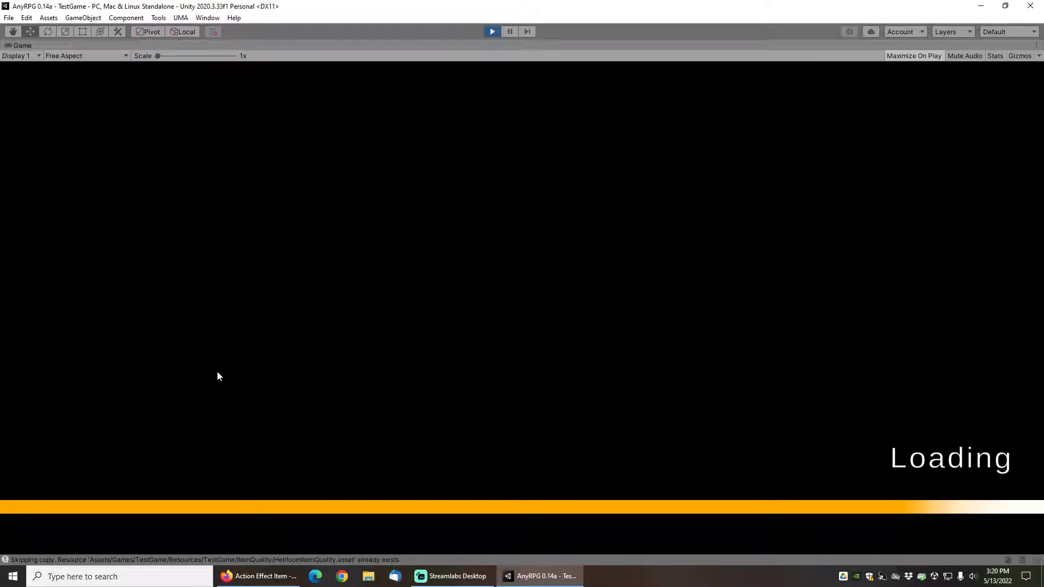
left_click(144, 360)
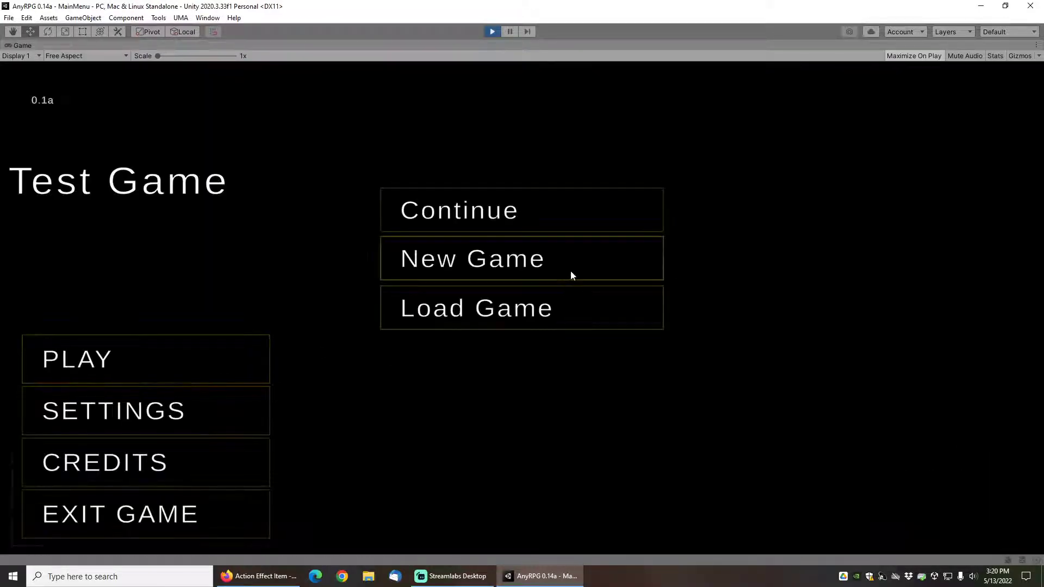
left_click(540, 263)
left_click(950, 509)
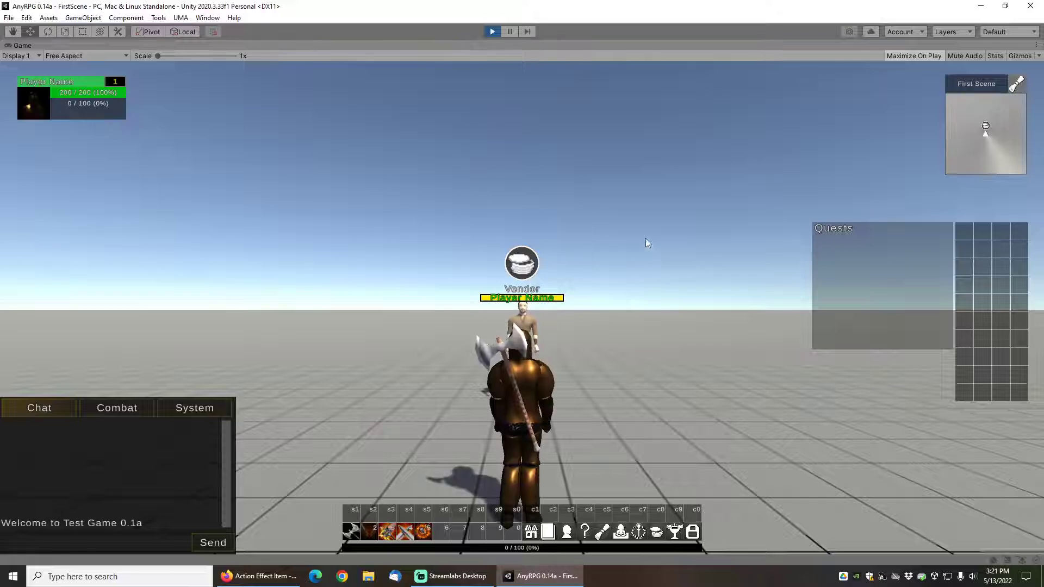
Walk the character away from the starting spot and check its base movement speed in the character stats
right_click_drag(645, 240, 526, 256)
key("w")
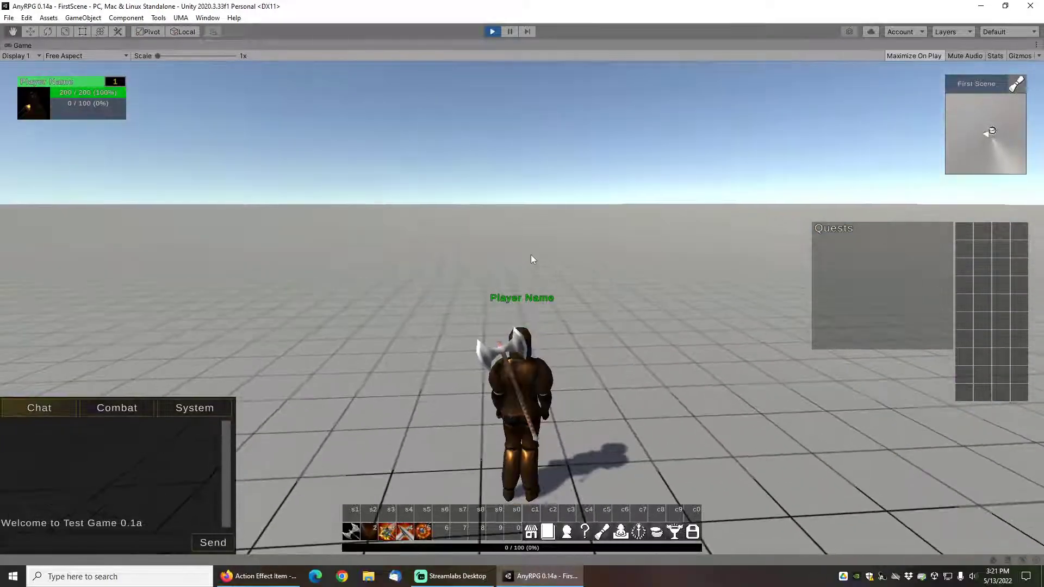
key("c")
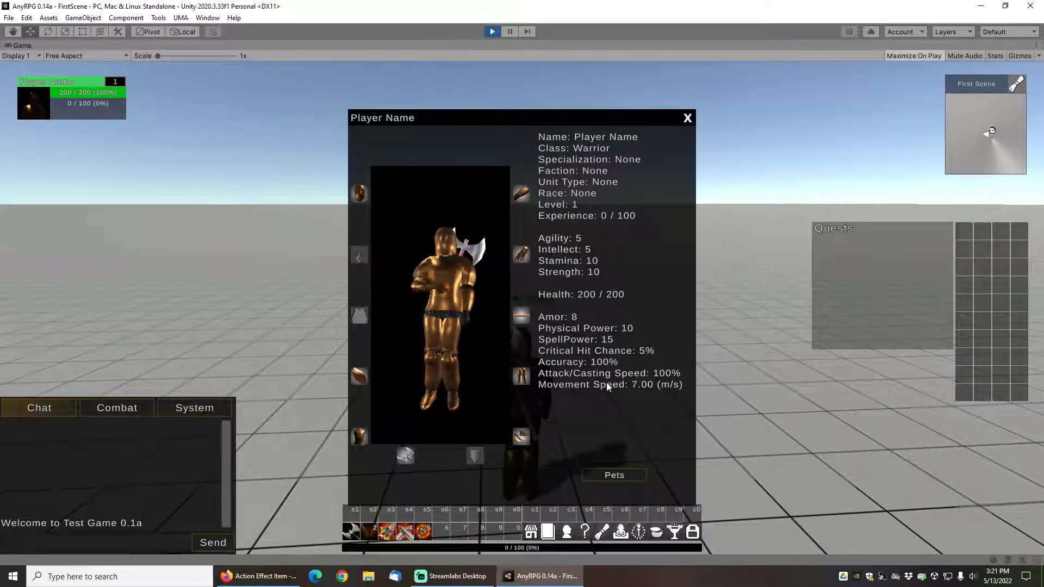
key("c")
Walk to the vendor, show the inventory, and buy four Scroll Of Sprint items
key("w")
right_click_drag(553, 326, 289, 328)
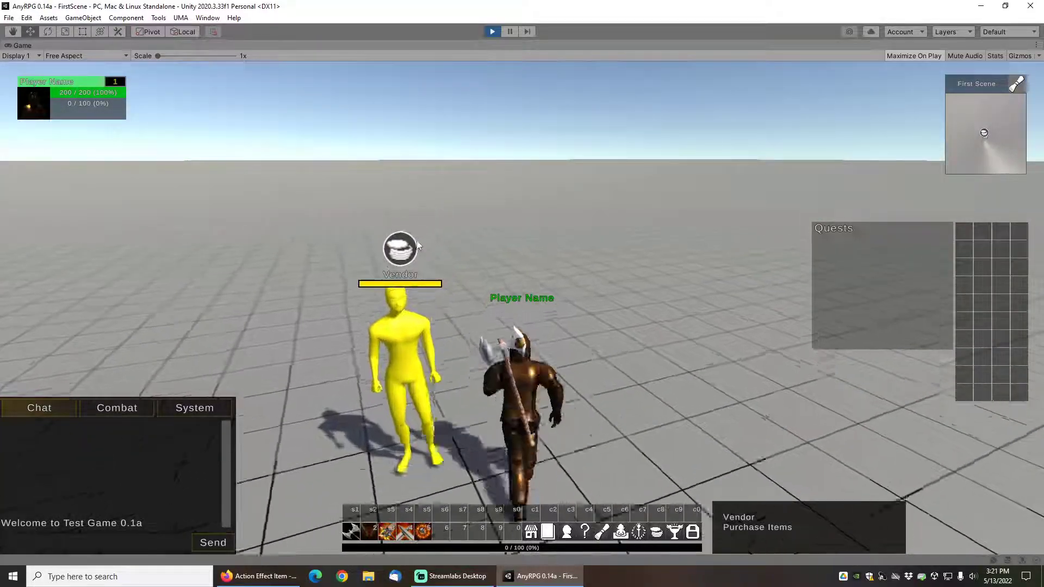
right_click(394, 266)
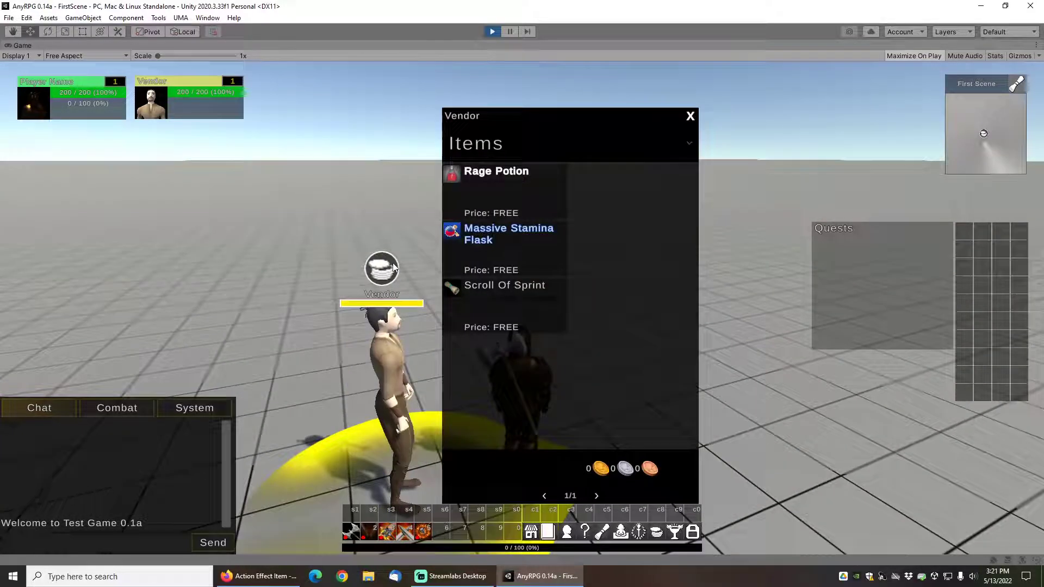
key("b")
left_click(508, 306)
left_click(508, 305)
left_click(509, 306)
left_click(509, 305)
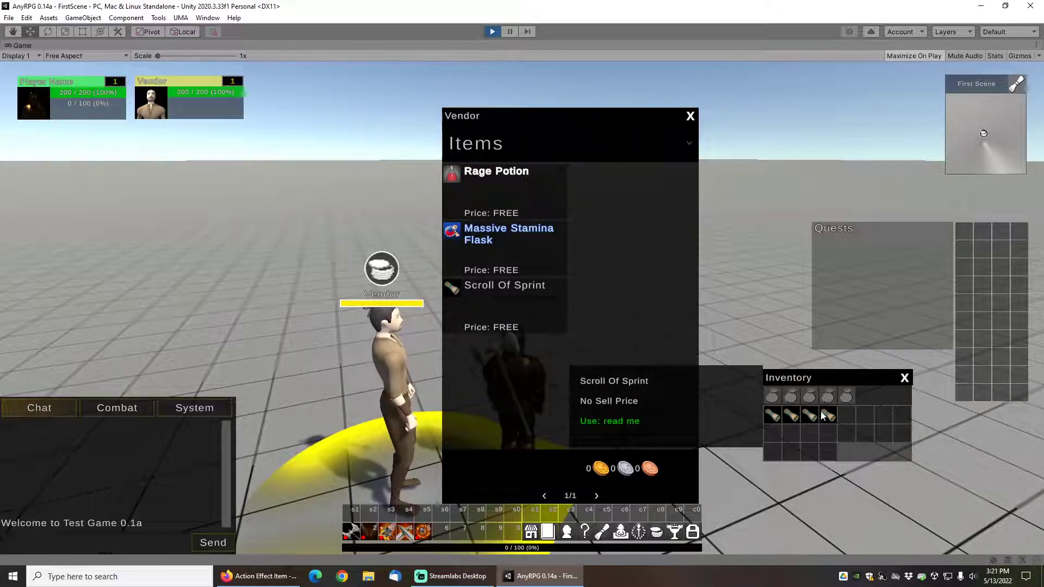
Leave the vendor's shop, view the character from the front, and use one Scroll Of Sprint from the inventory
left_click(690, 116)
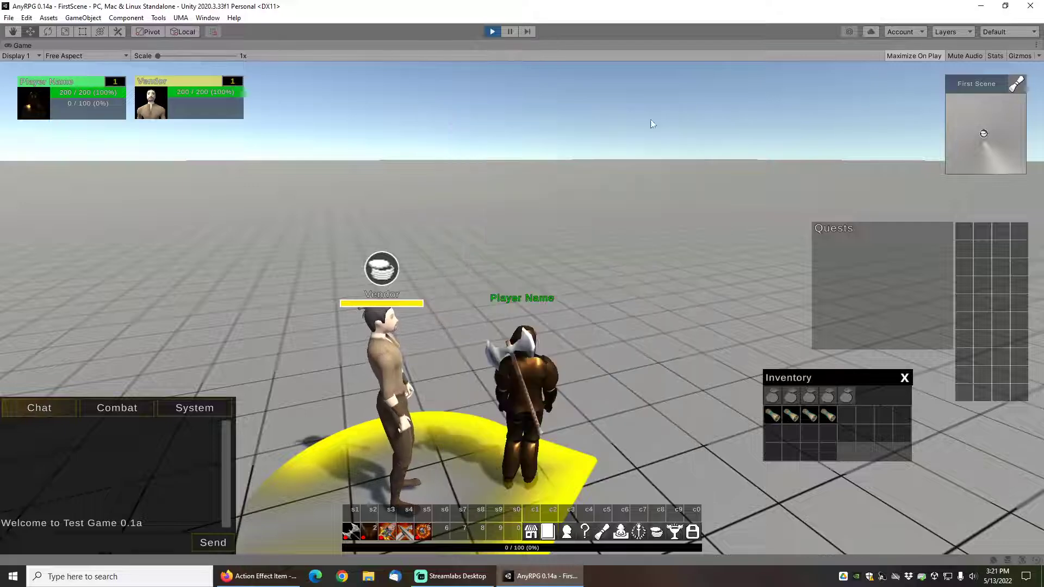
key("w")
scroll(608, 242, "down", 3)
left_click_drag(625, 256, 439, 286)
scroll(421, 272, "up", 3)
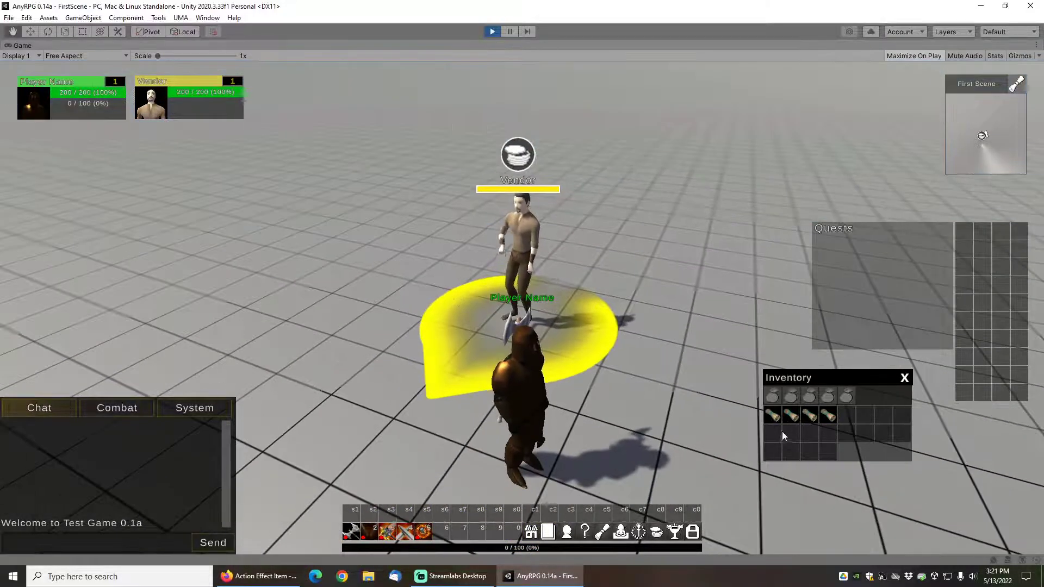
right_click(775, 415)
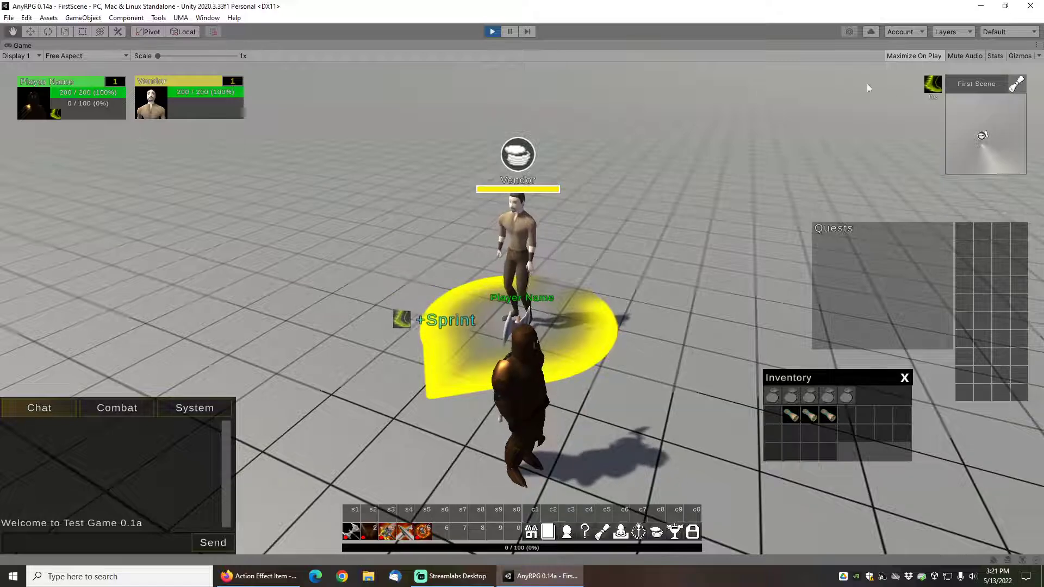
Check the character's movement speed with Sprint active, and run around the scene to test it
key("c")
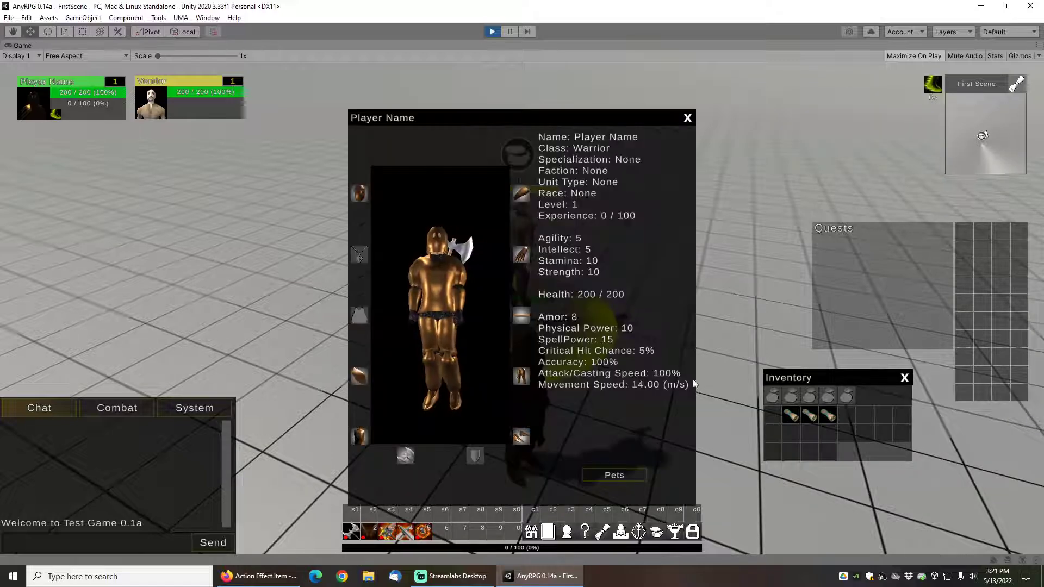
key("Escape")
key("w")
right_click_drag(654, 272, 207, 245)
scroll(670, 268, "down", 3)
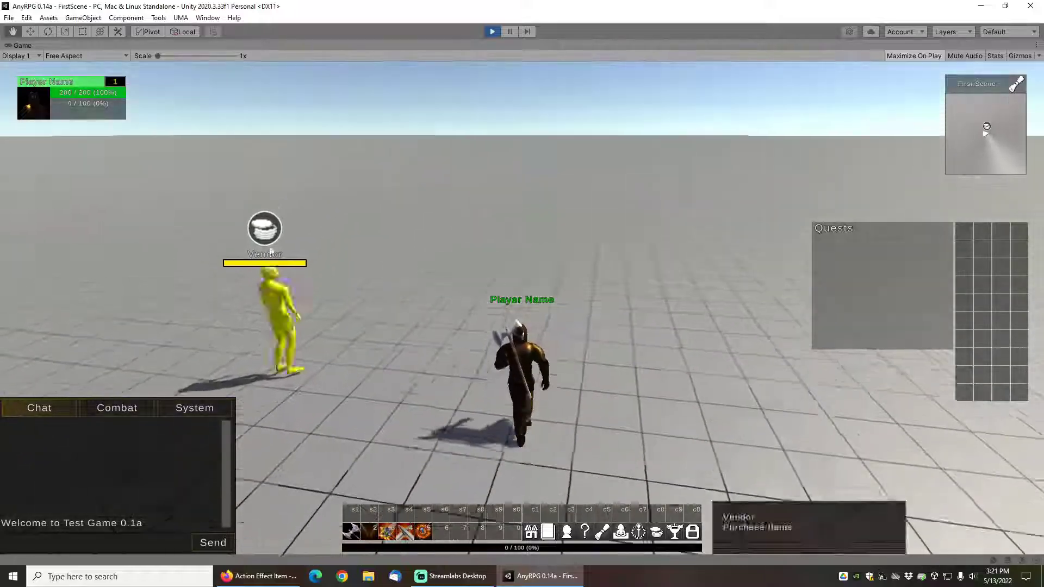
Run back beside the vendor and recheck the character's stats once the Sprint effect has ended
right_click_drag(536, 268, 348, 276)
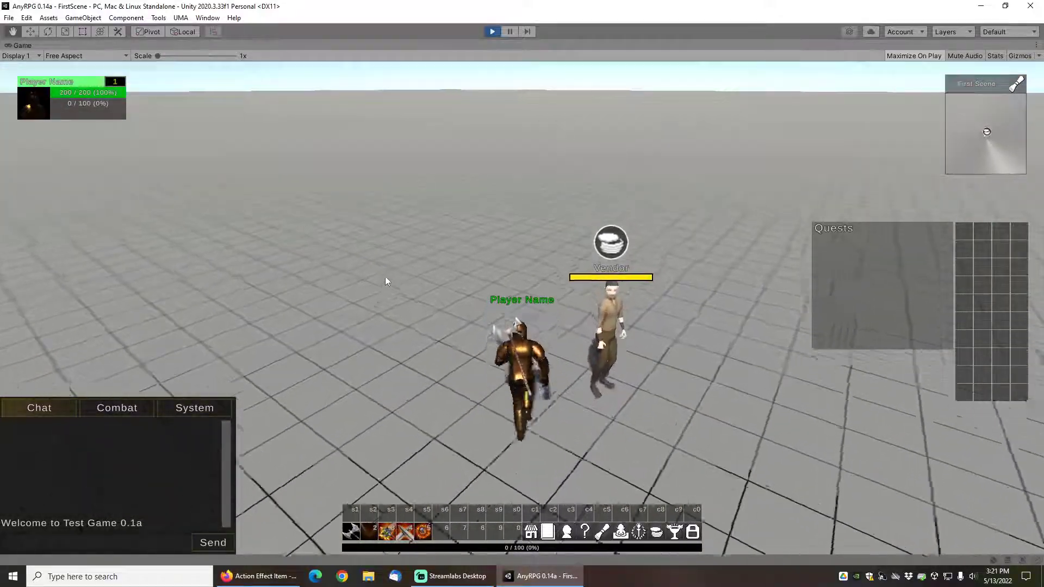
key("c")
key("c")
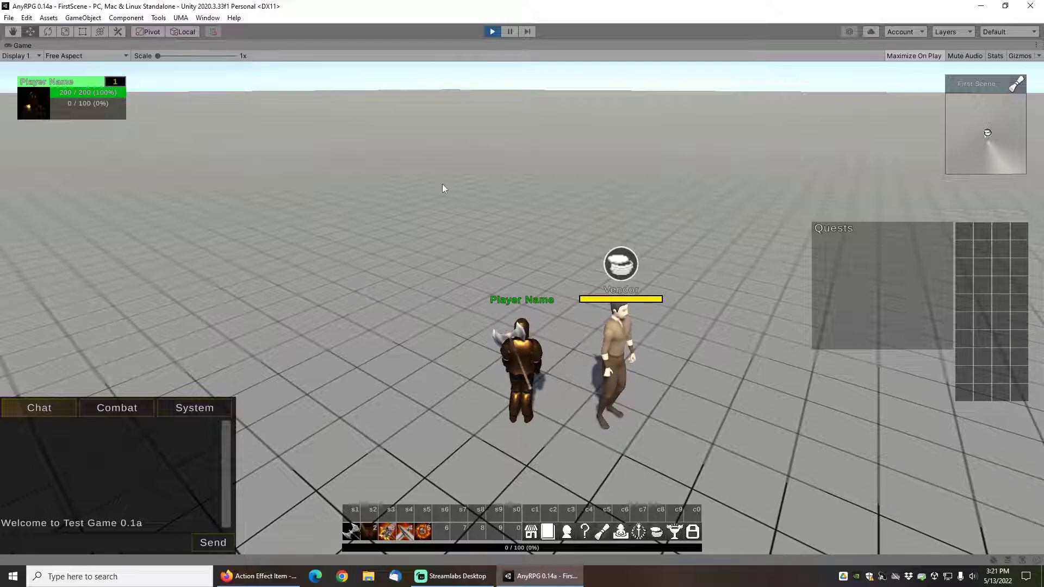
left_click_drag(484, 233, 605, 222)
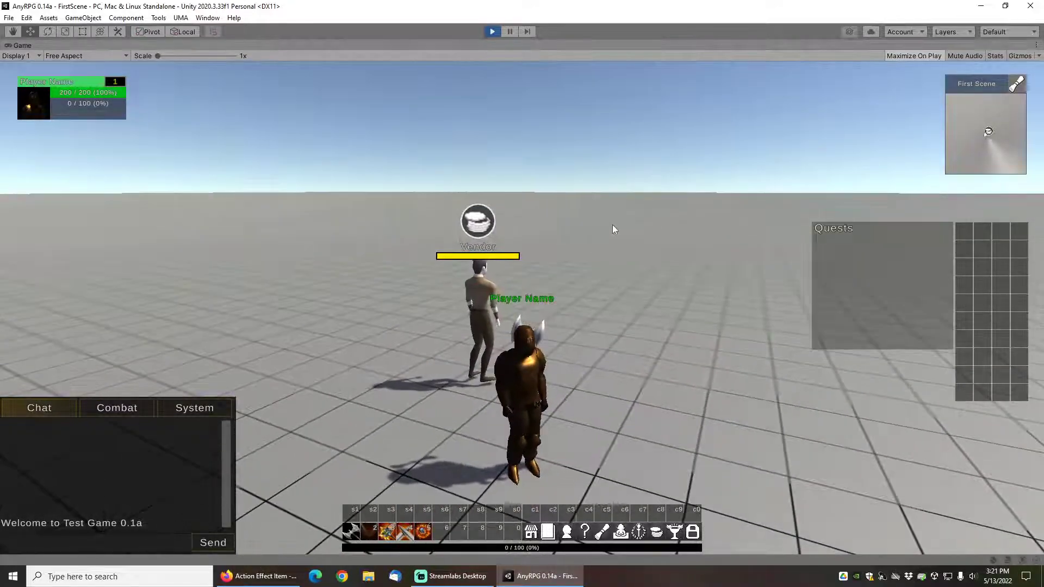